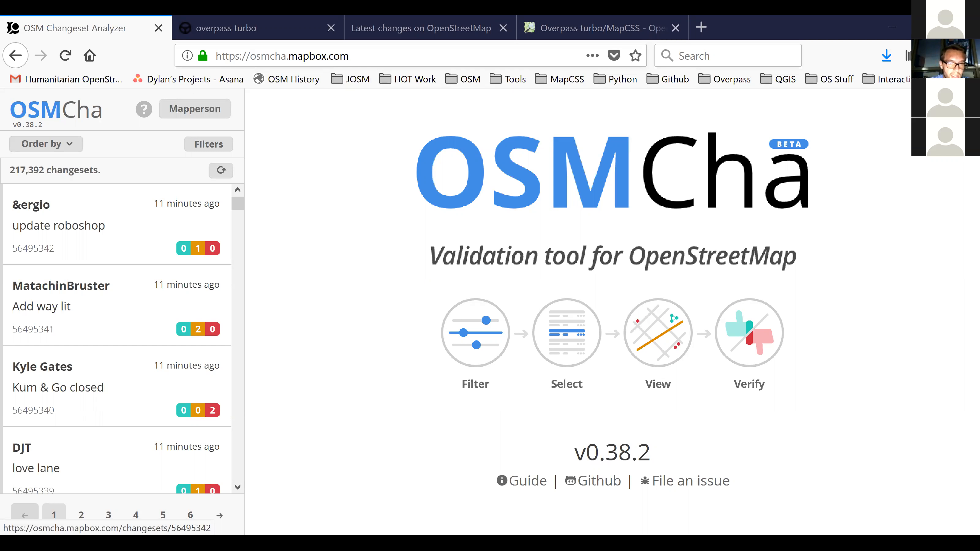
Filter the changesets to those created from 1 February 2018 onward and order them by descending date.
left_click(190, 149)
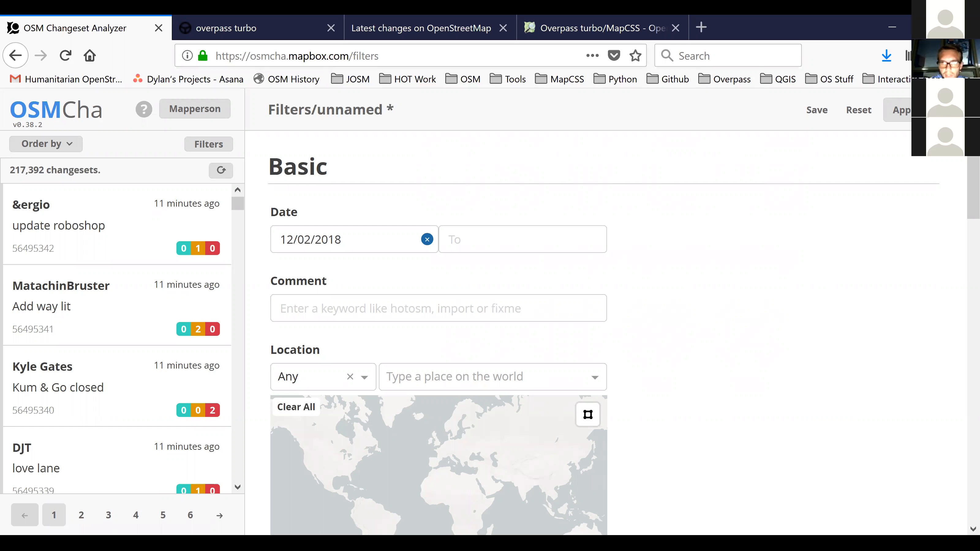
left_click(223, 144)
left_click(212, 145)
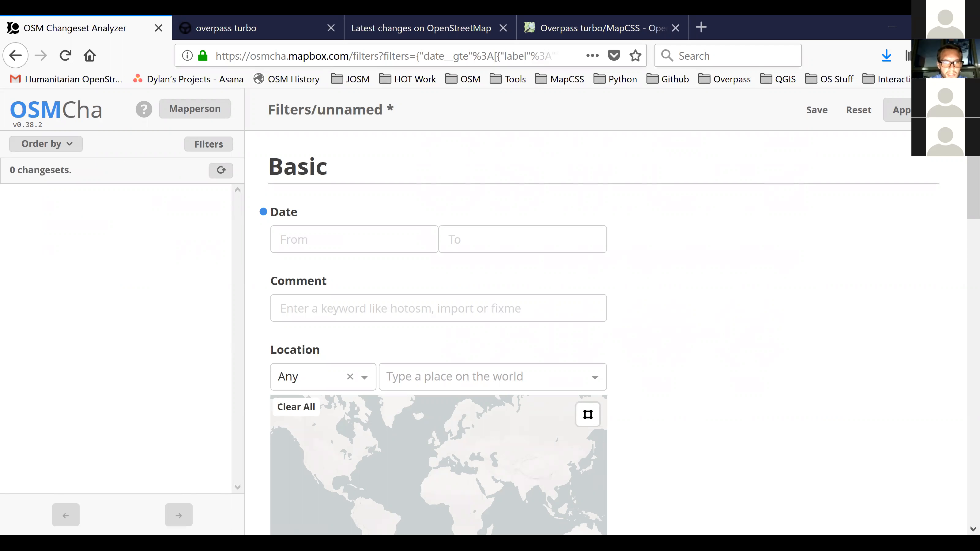
left_click(354, 240)
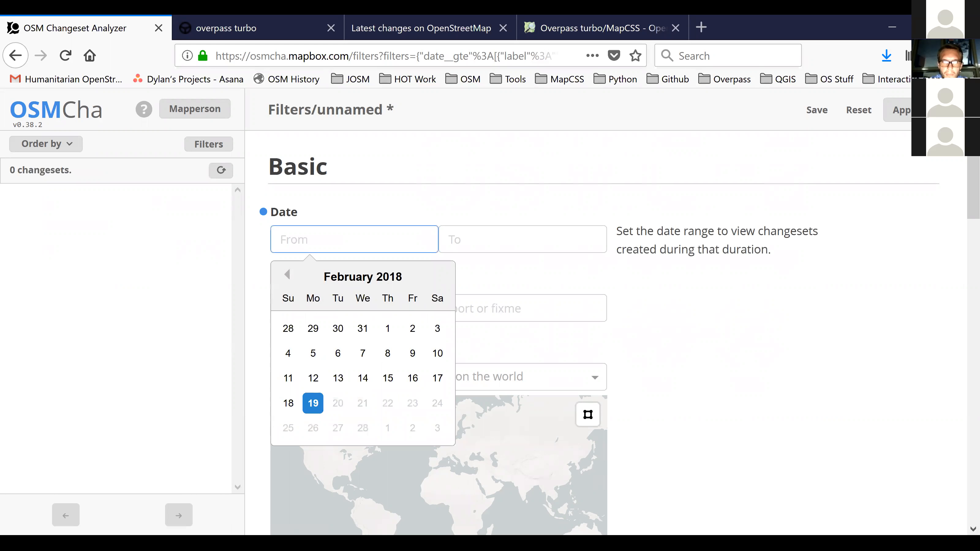
left_click(387, 329)
left_click(897, 110)
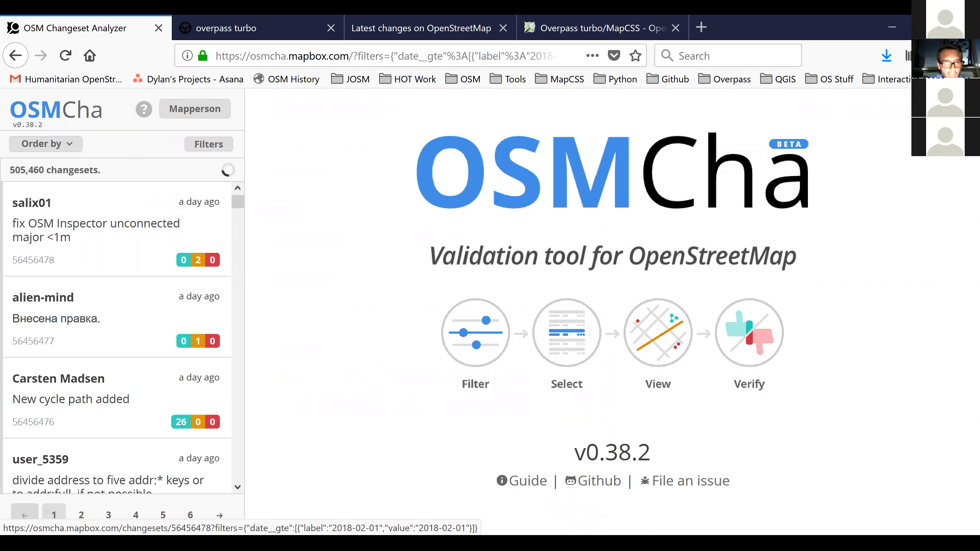
left_click(79, 144)
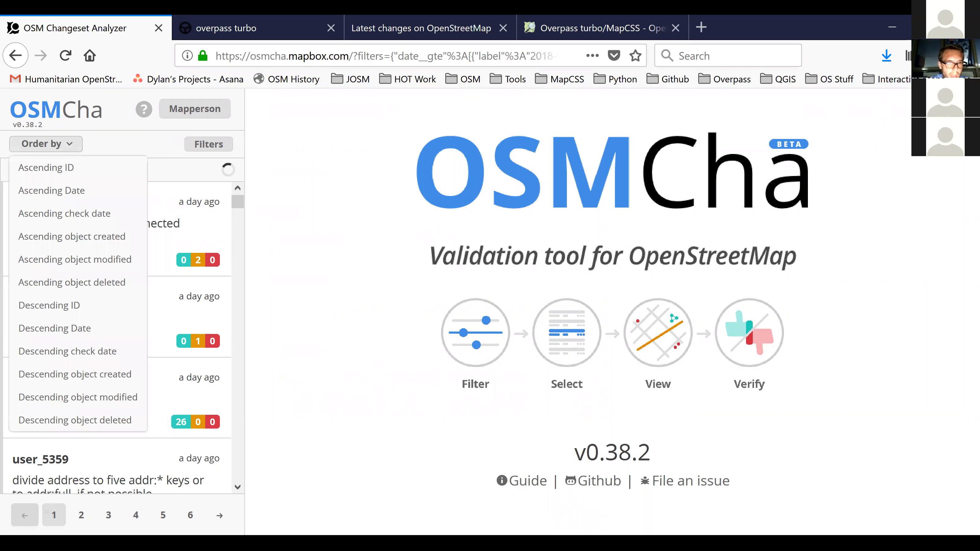
left_click(55, 328)
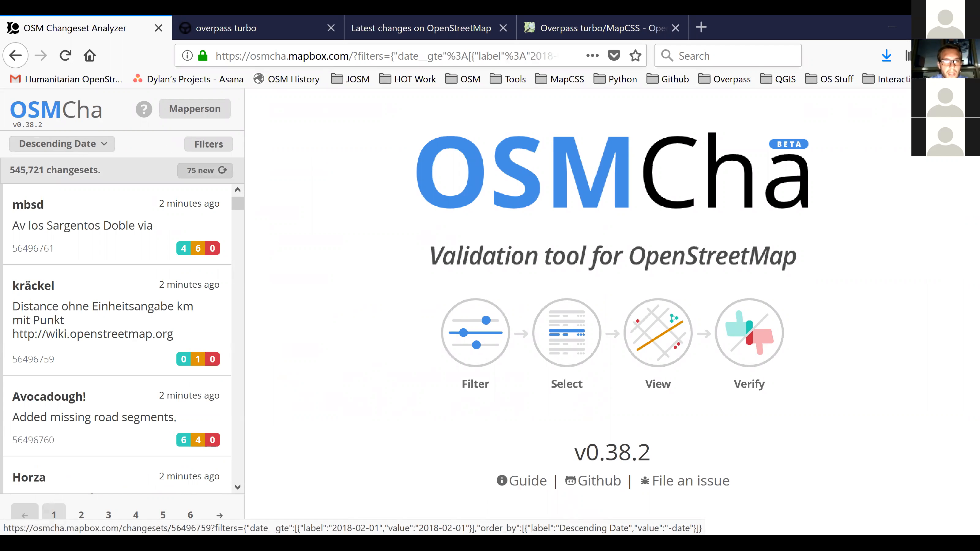
Reopen the filter settings and examine the Location and bounding box options in the Basic section.
left_click(202, 146)
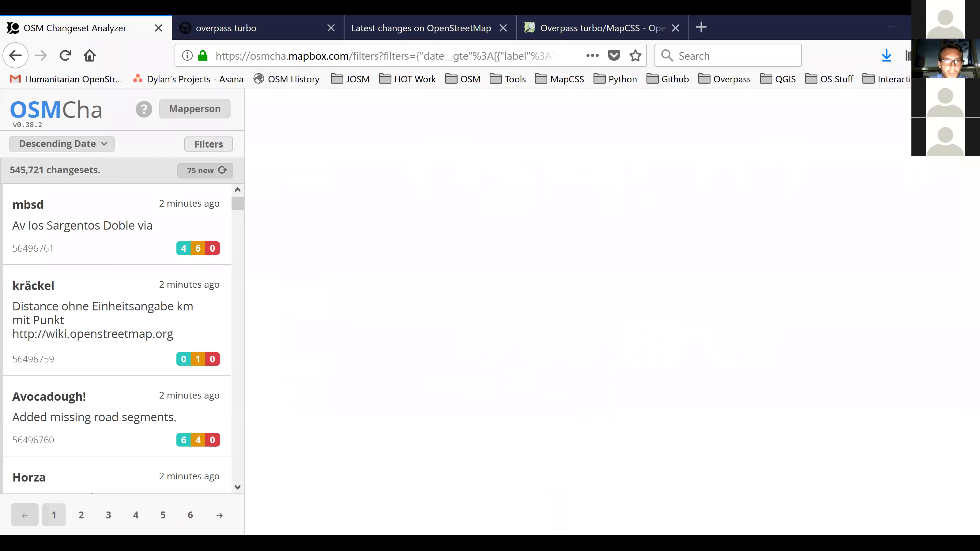
scroll(579, 332, "down", 4)
scroll(438, 332, "down", 5)
scroll(439, 332, "up", 7)
scroll(438, 332, "down", 3)
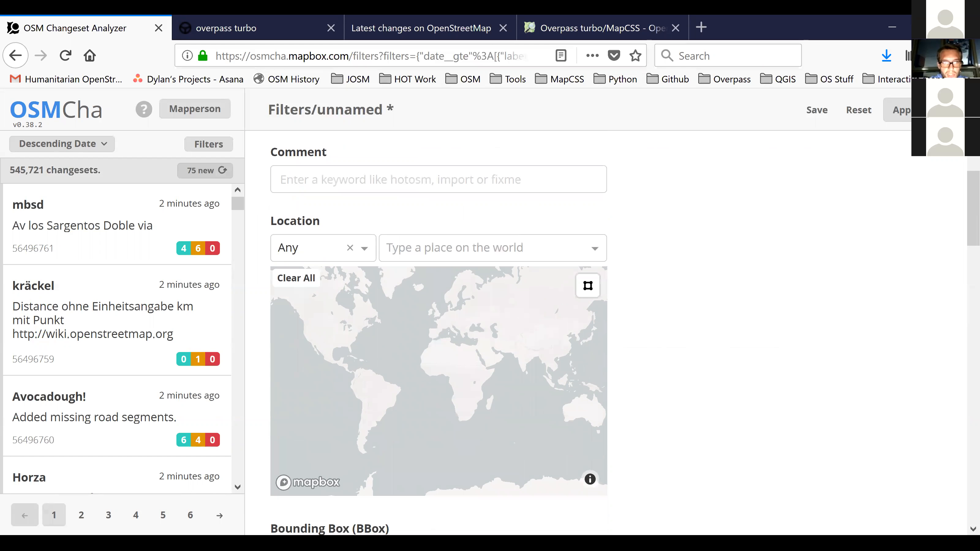
scroll(438, 332, "up", 1)
left_click(364, 189)
left_click(456, 190)
left_click(455, 189)
key("Escape")
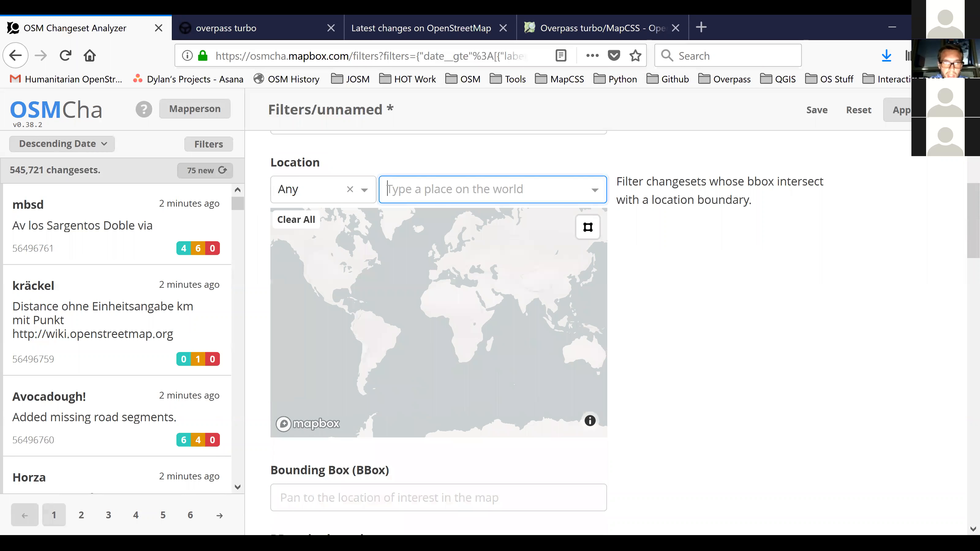
left_click(364, 189)
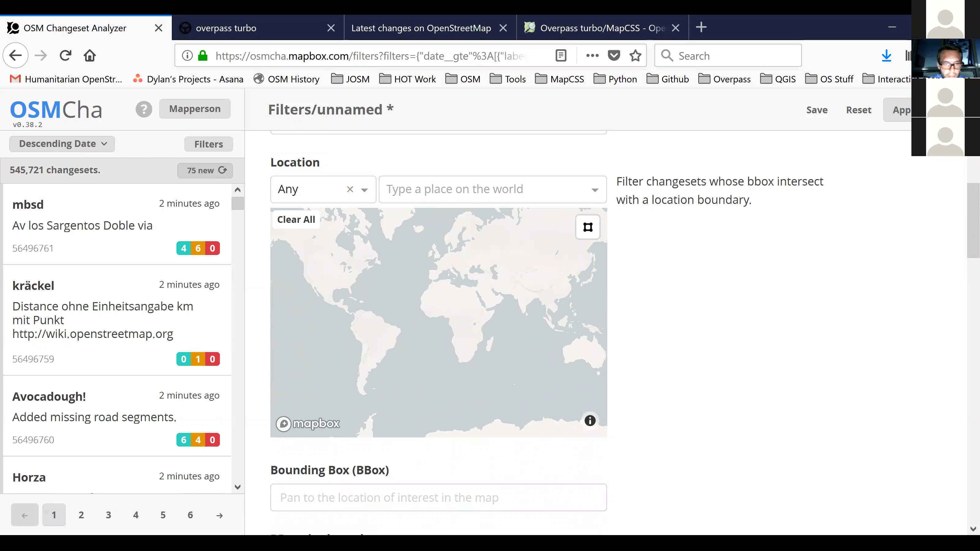
scroll(438, 332, "down", 7)
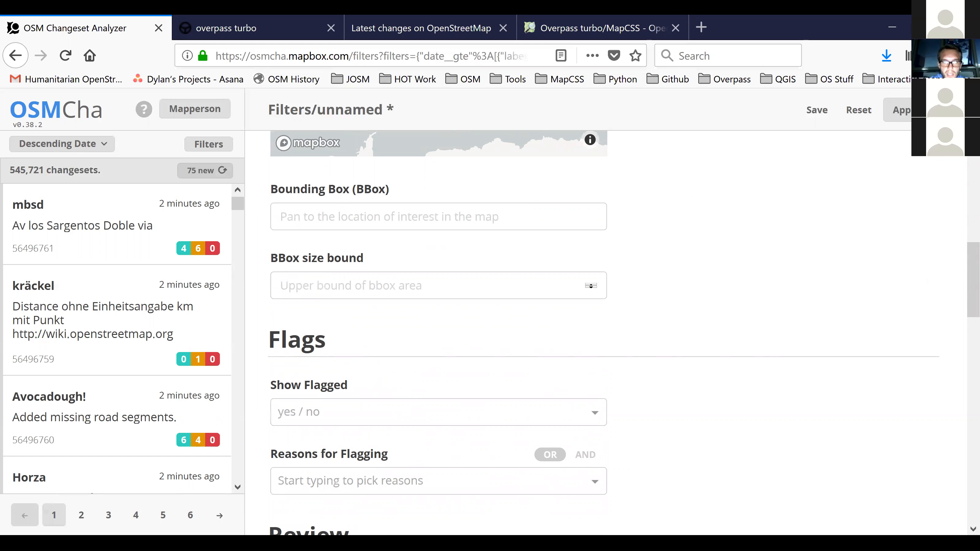
scroll(438, 333, "up", 7)
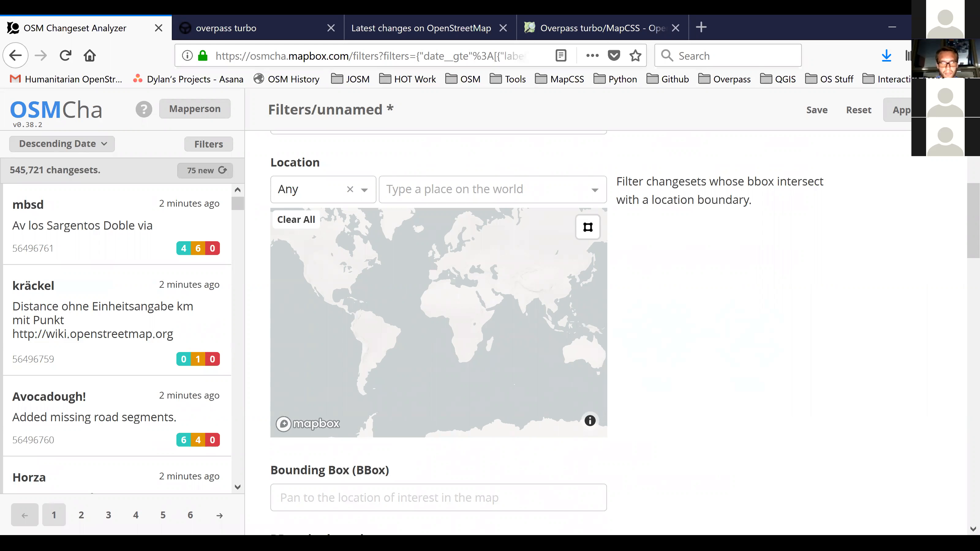
Examine the Show Flagged choices and the available Reasons for Flagging, searching the reasons for "new".
scroll(439, 332, "down", 10)
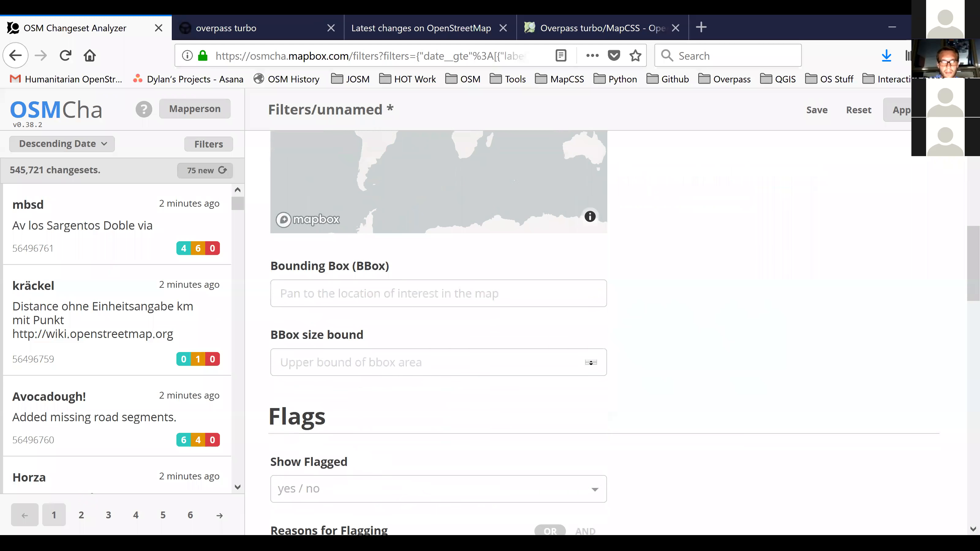
scroll(438, 332, "down", 1)
scroll(438, 332, "up", 3)
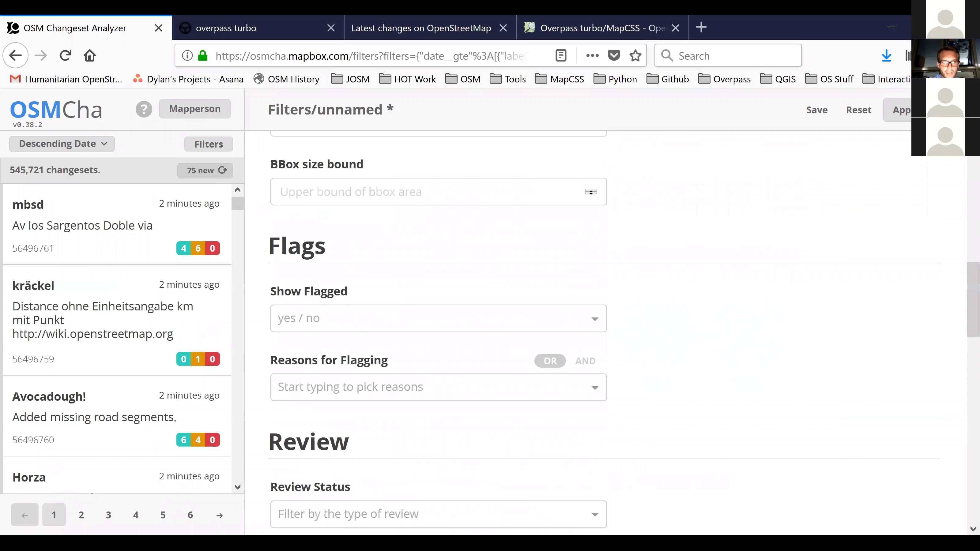
left_click(438, 318)
scroll(438, 332, "down", 5)
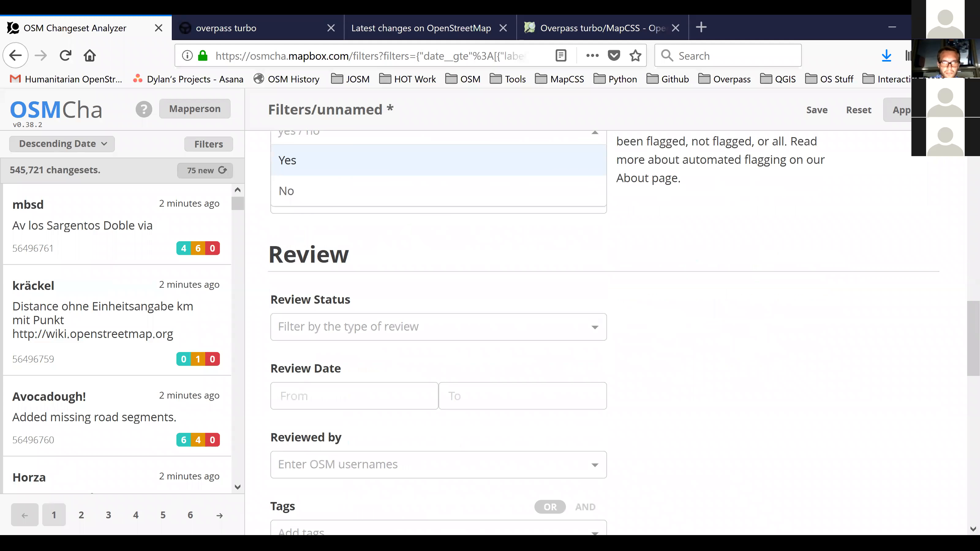
left_click(438, 200)
left_click(439, 200)
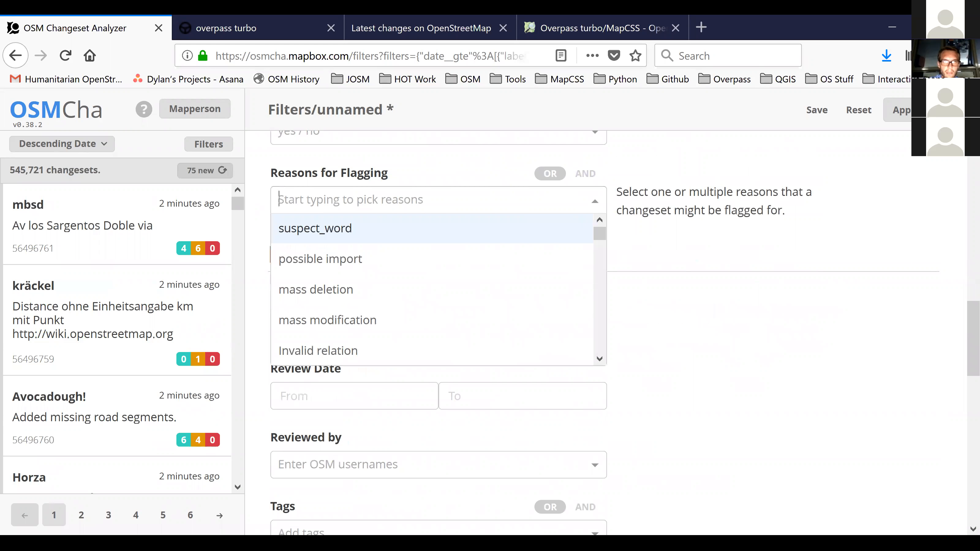
scroll(432, 290, "down", 5)
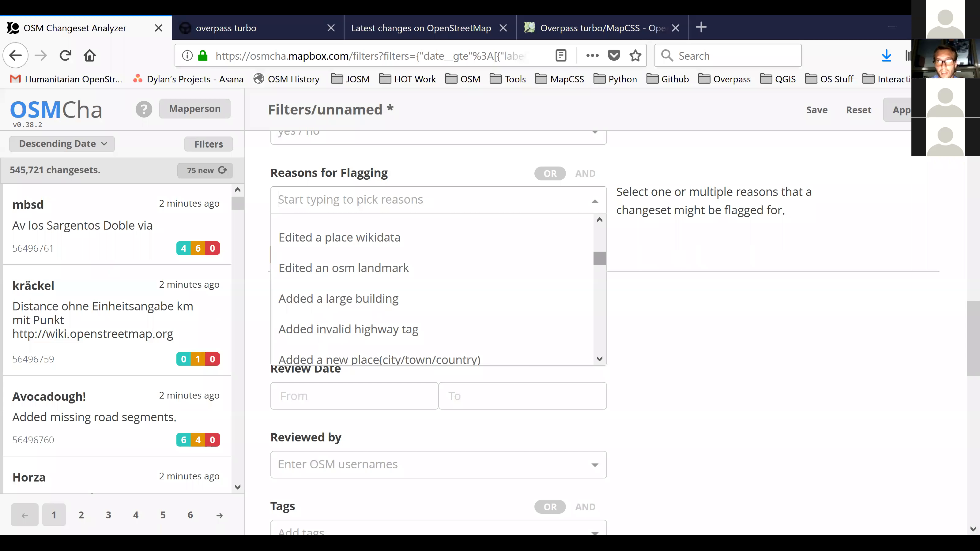
type("new")
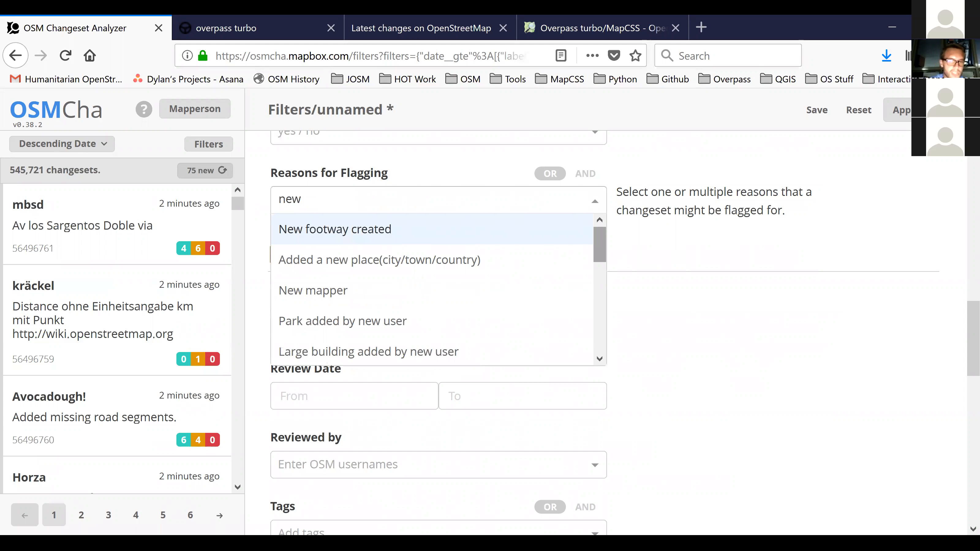
key("Escape")
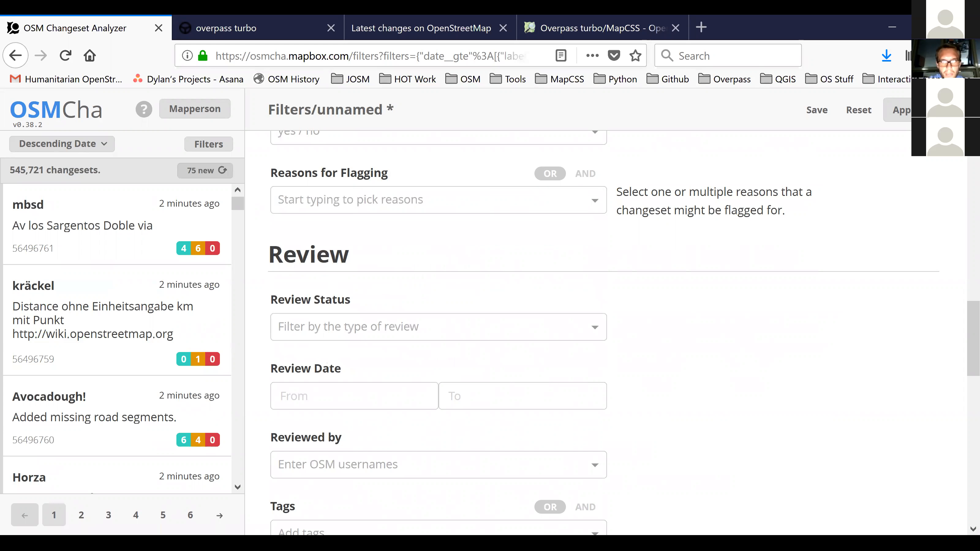
left_click(351, 200)
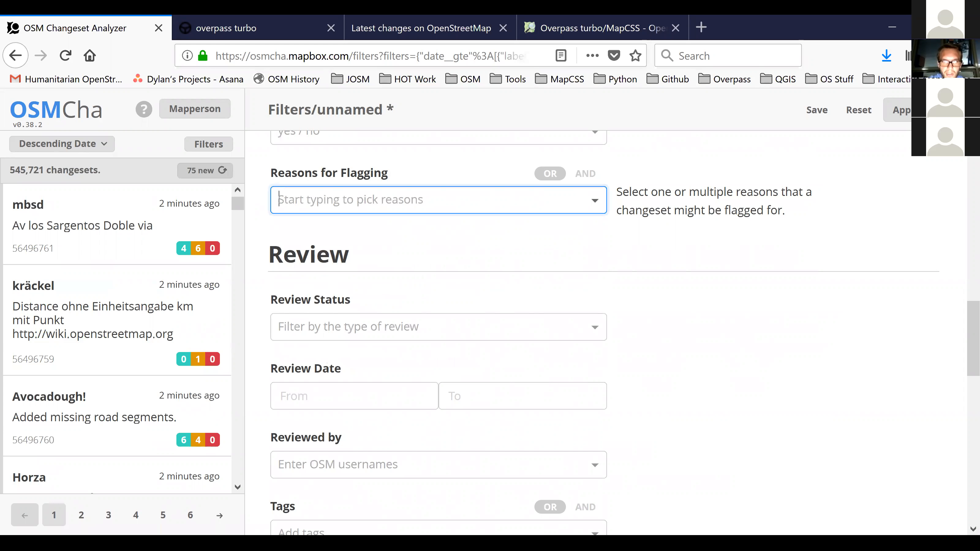
scroll(606, 333, "down", 1)
scroll(438, 234, "up", 3)
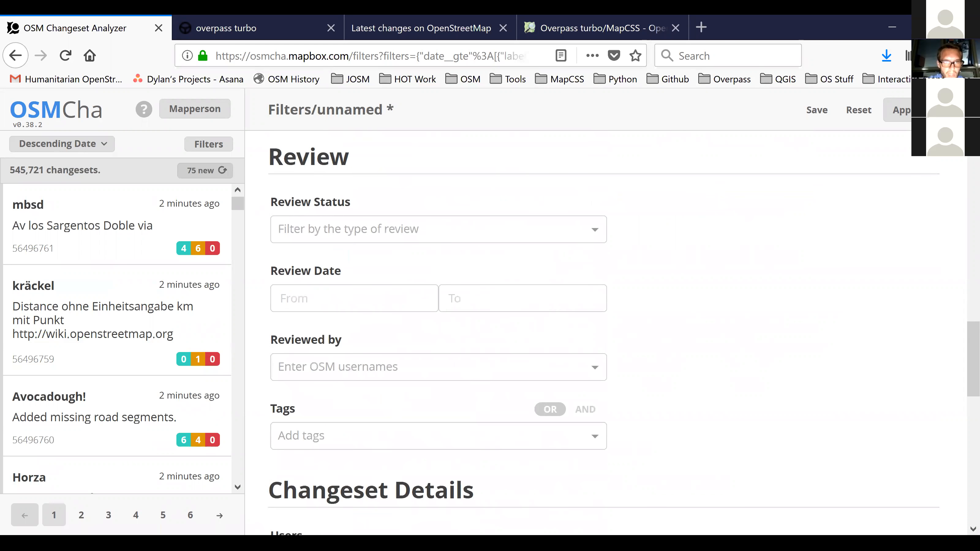
Examine the Review Status choices in the Review section without selecting one.
scroll(439, 233, "down", 1)
left_click(439, 233)
left_click(438, 233)
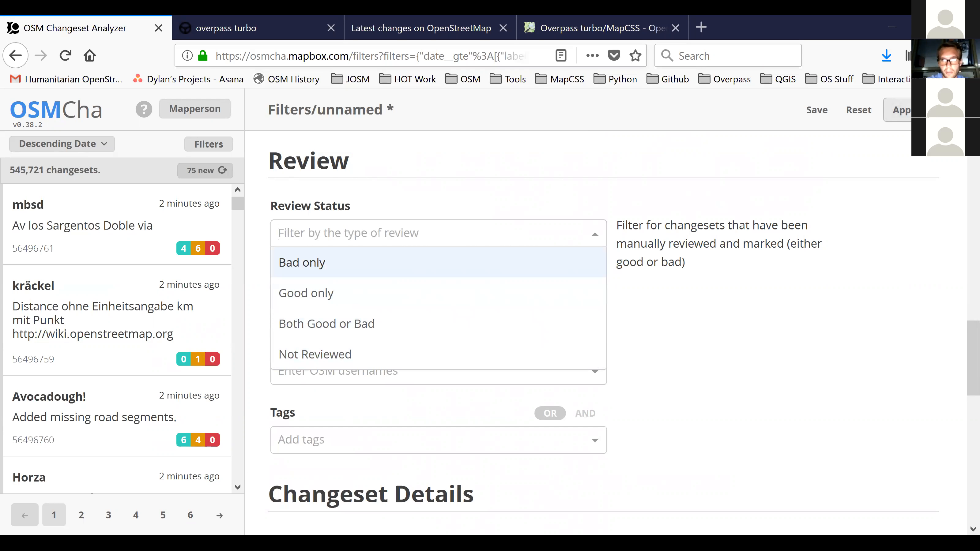
left_click(595, 235)
left_click(695, 328)
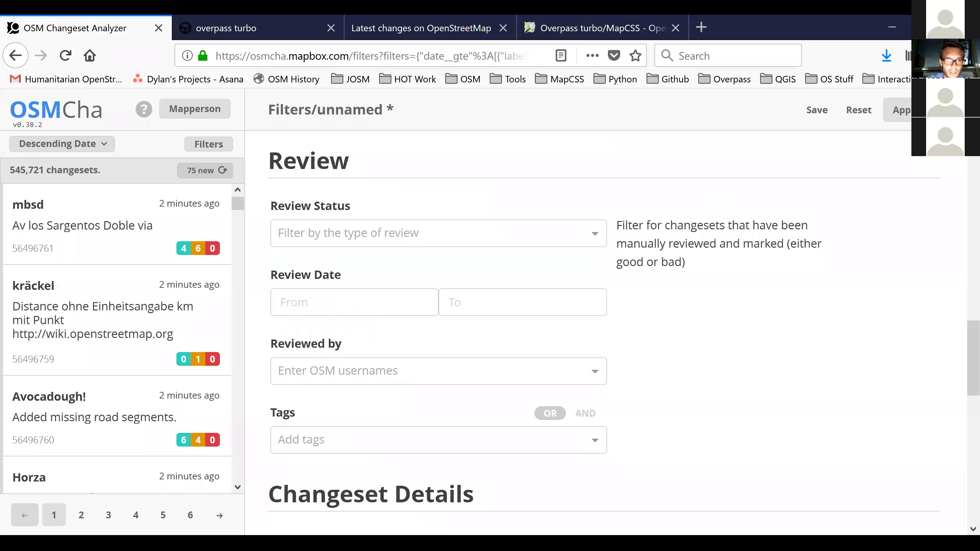
Look through the Changeset Details filters, from Users and object counts to Source, Editor, Imagery used and Order by.
scroll(695, 328, "down", 5)
scroll(694, 328, "down", 3)
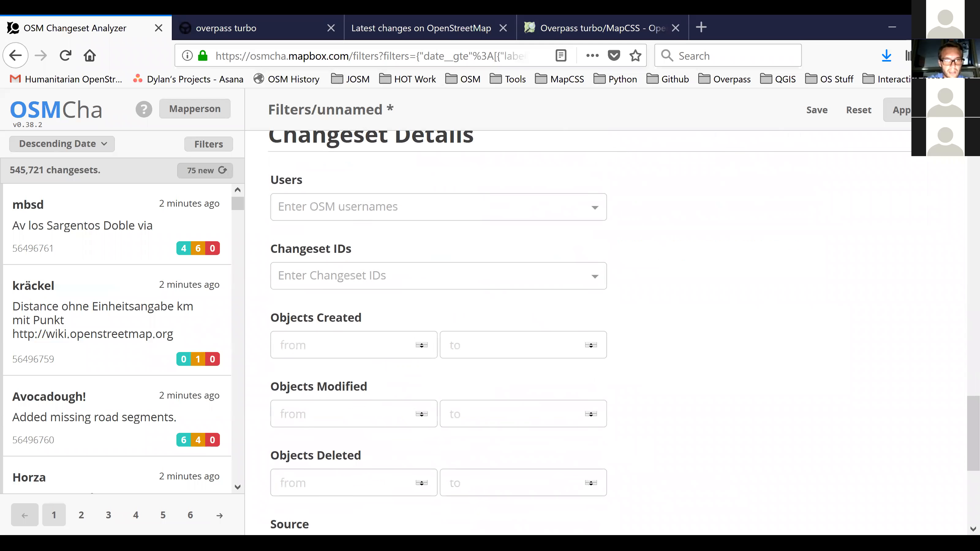
scroll(579, 328, "up", 3)
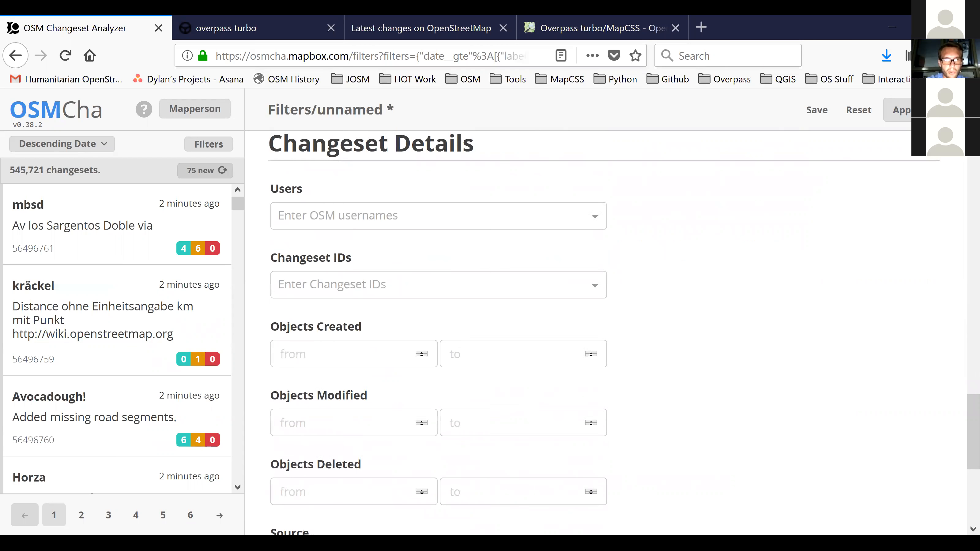
scroll(579, 328, "down", 3)
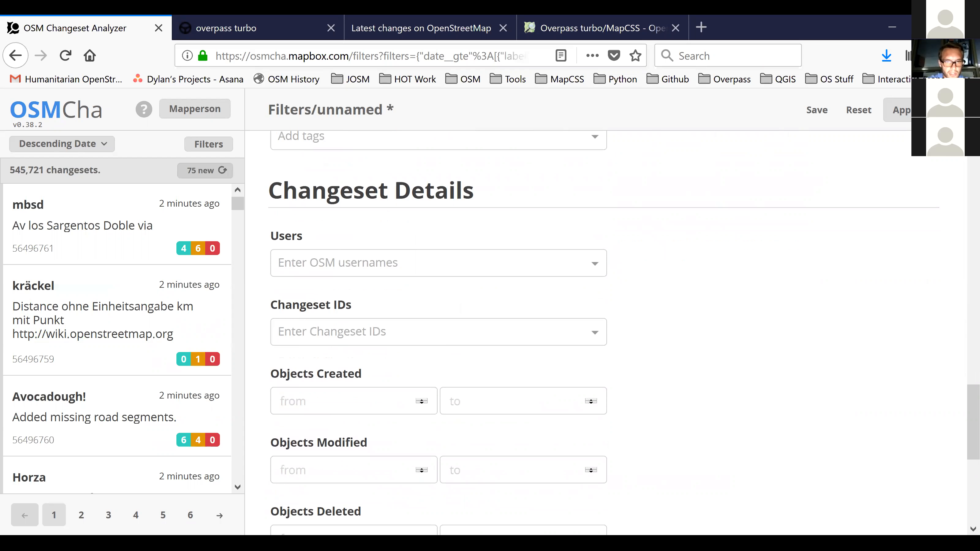
left_click(436, 191)
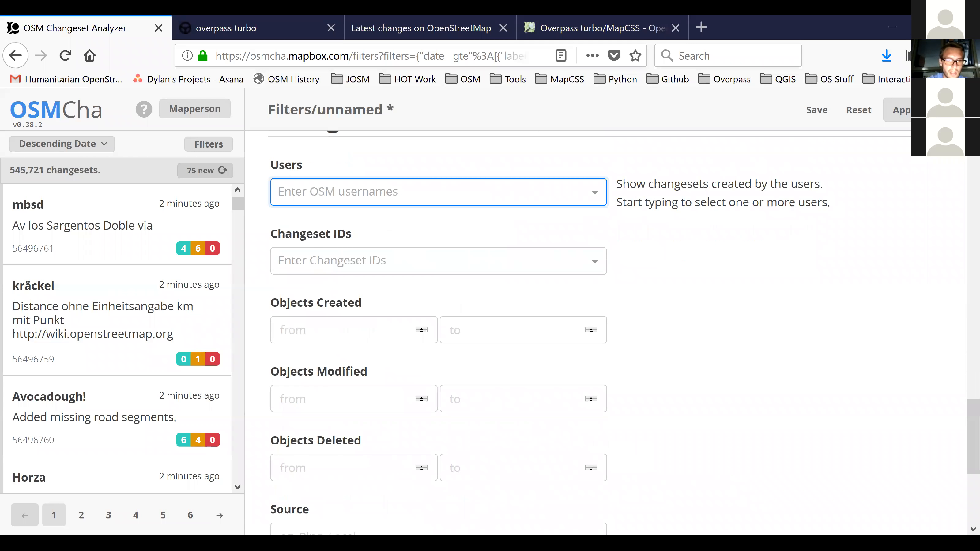
scroll(437, 328, "down", 6)
scroll(437, 328, "down", 2)
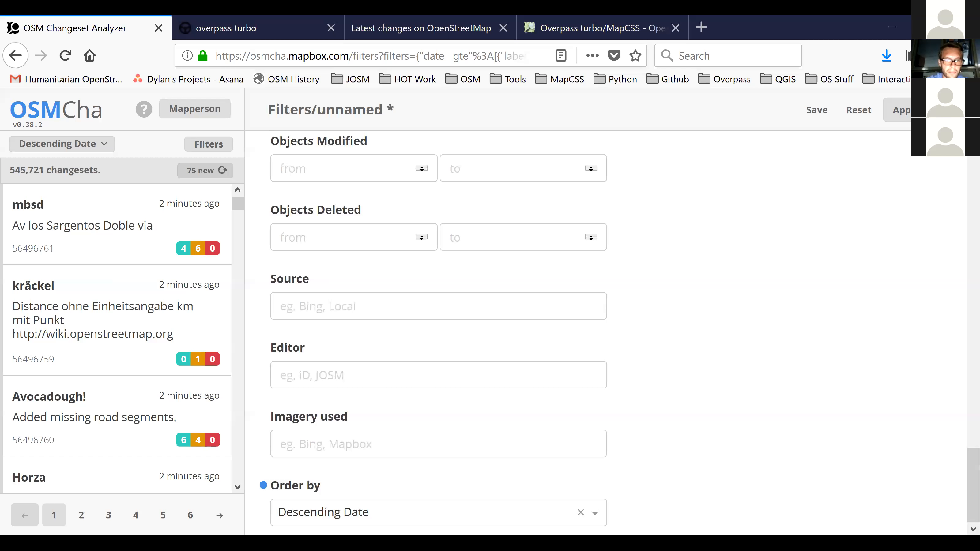
Add the signed-in account's OSM username to the Users filter under Changeset Details.
scroll(436, 328, "up", 12)
scroll(436, 328, "up", 3)
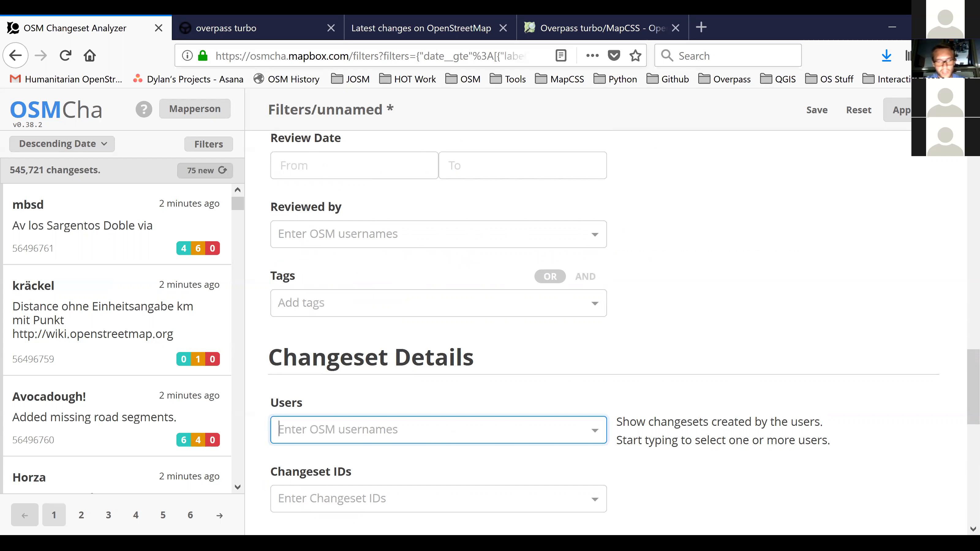
type("M")
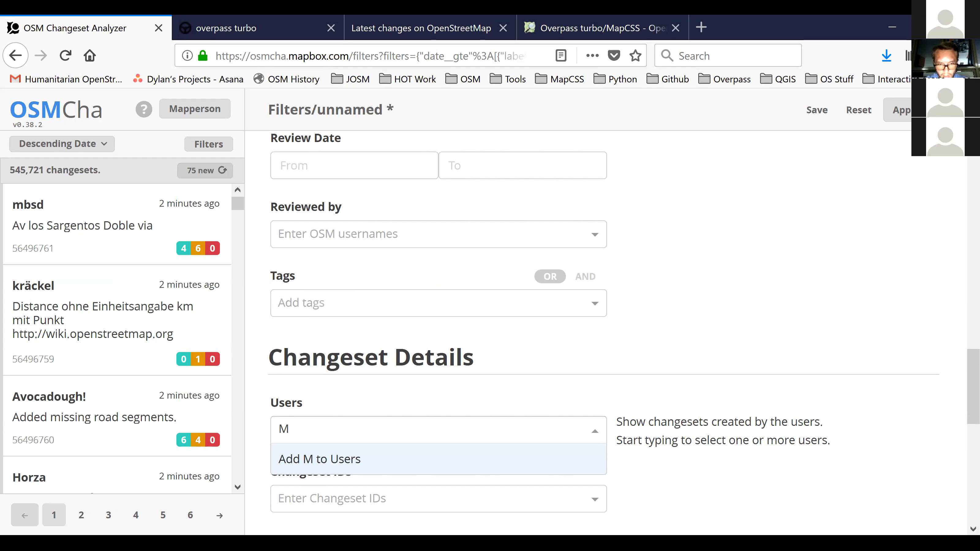
type("apperson")
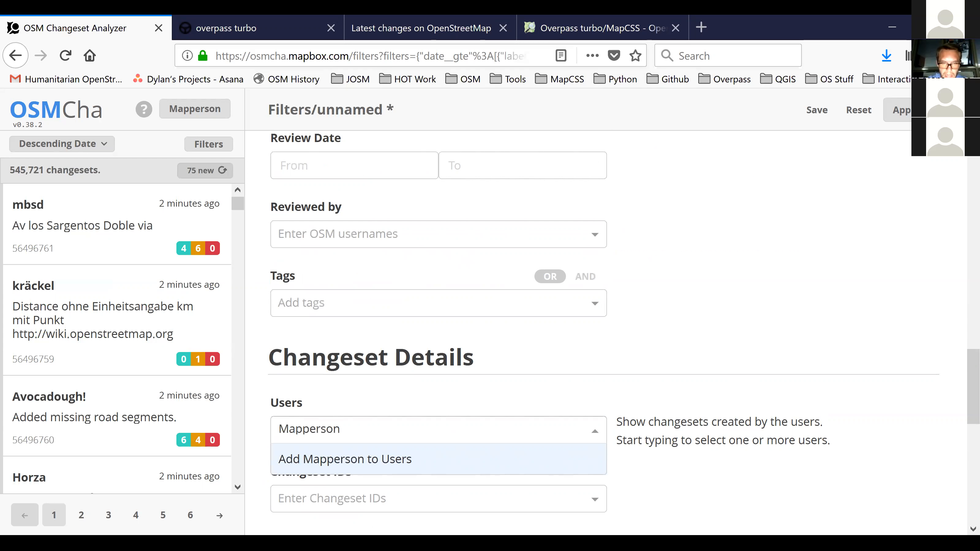
key("Return")
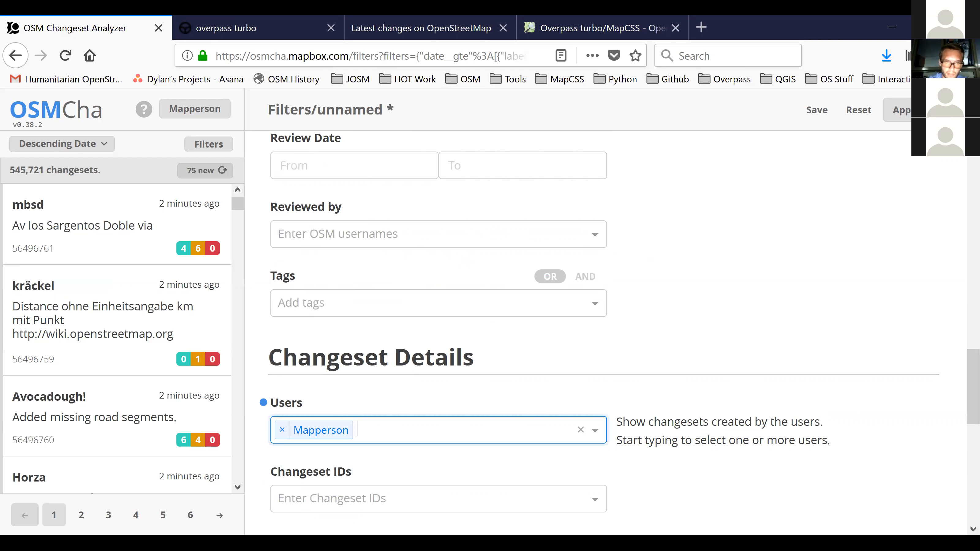
left_click(915, 110)
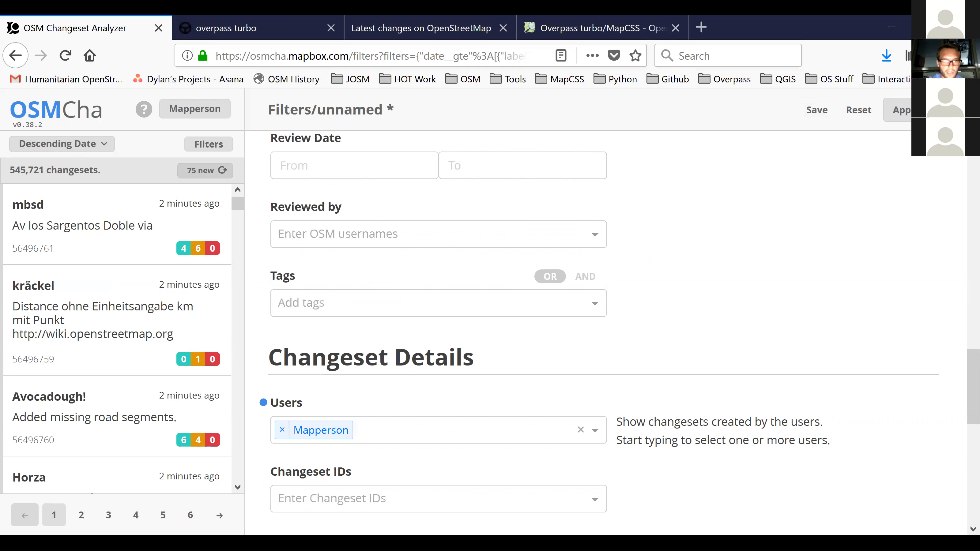
Set the Date filter's start to 18/02/2018 and apply the filters.
scroll(579, 328, "up", 5)
scroll(579, 328, "down", 7)
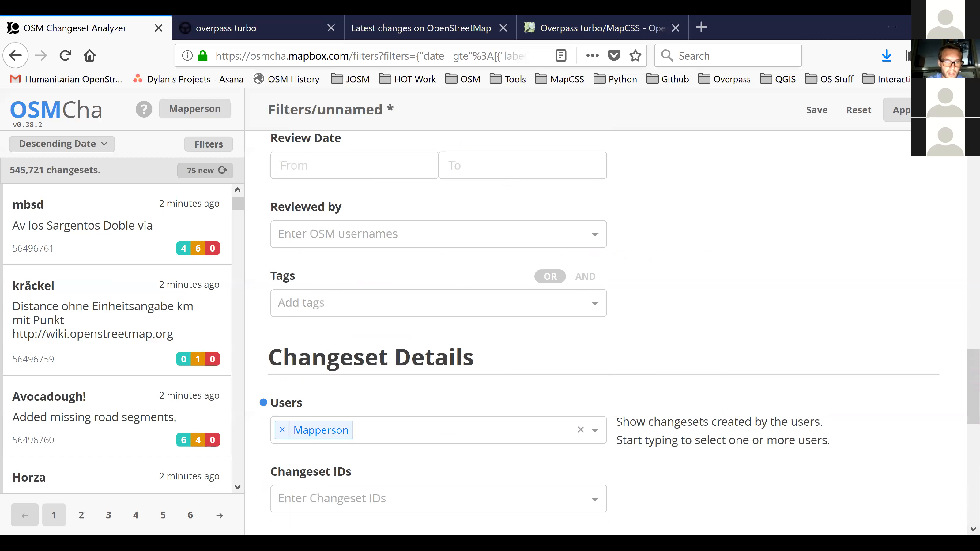
scroll(579, 329, "up", 15)
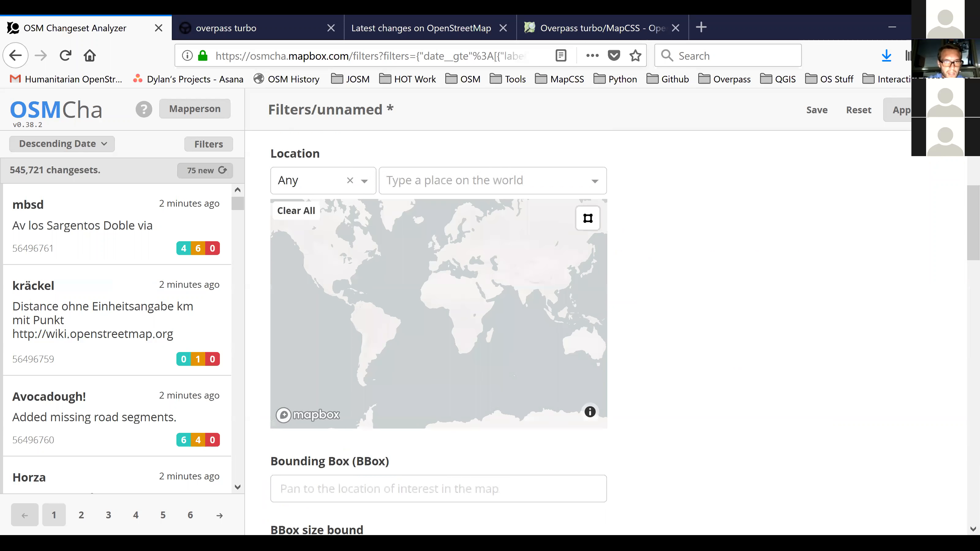
left_click(370, 240)
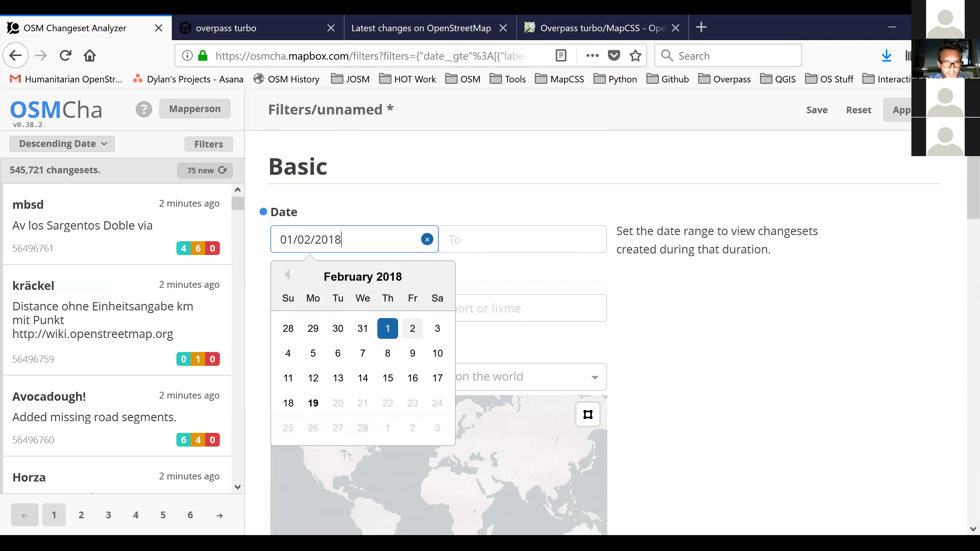
left_click(289, 403)
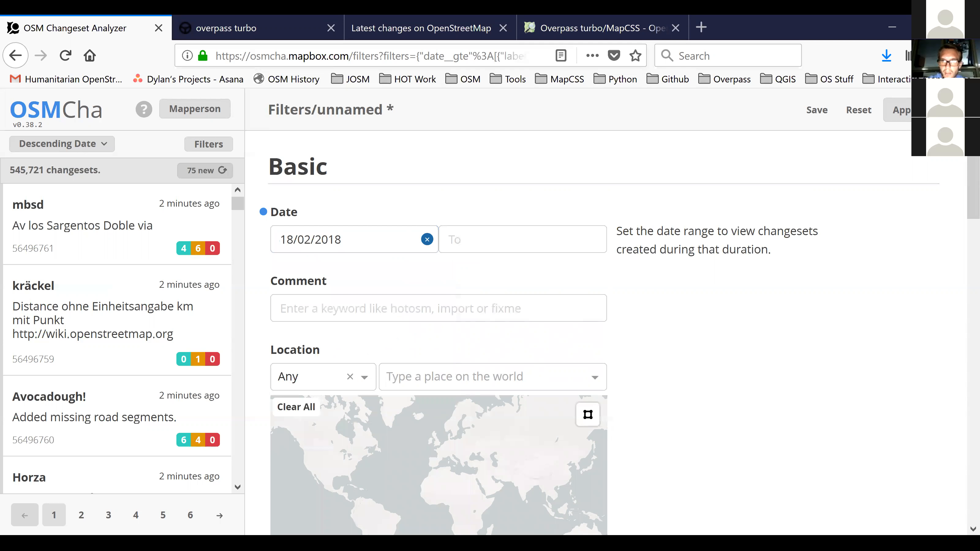
left_click(897, 110)
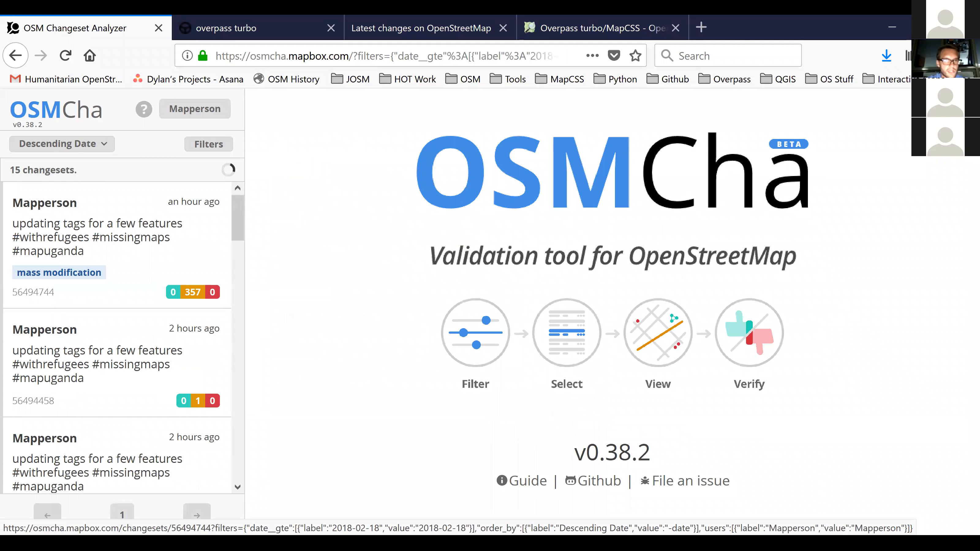
Look through the filtered changesets and open the most recent one, flagged as mass modification.
scroll(116, 340, "down", 2)
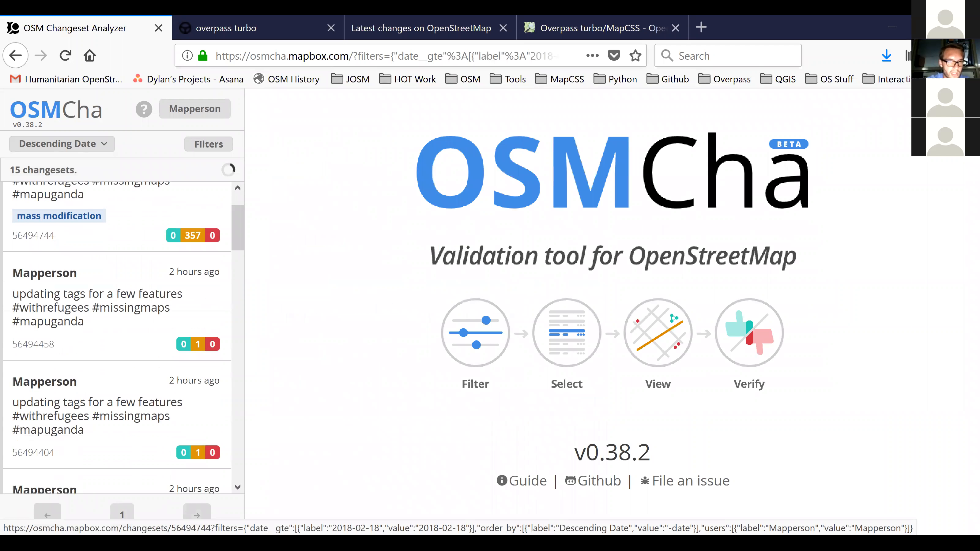
scroll(116, 240, "down", 9)
scroll(116, 239, "up", 10)
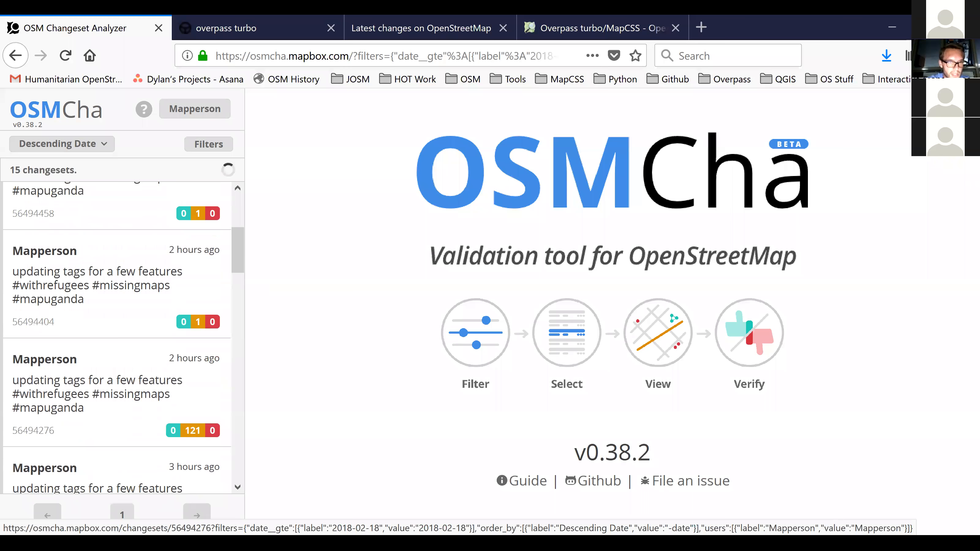
scroll(116, 339, "down", 3)
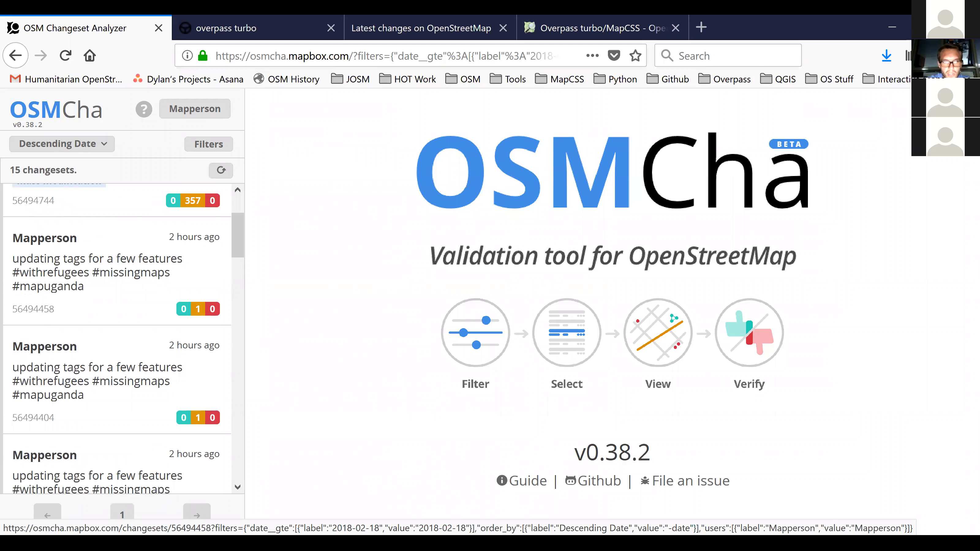
scroll(116, 339, "up", 2)
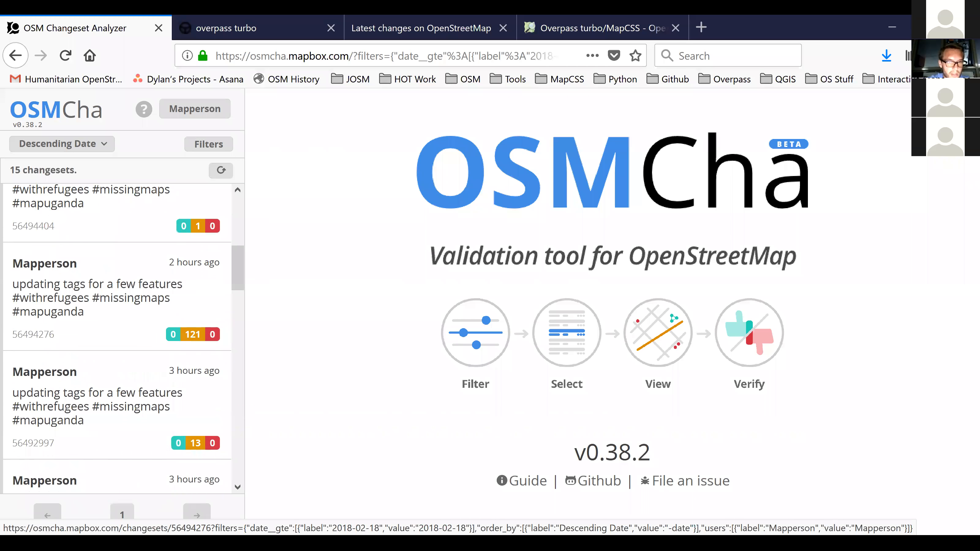
scroll(116, 298, "up", 1)
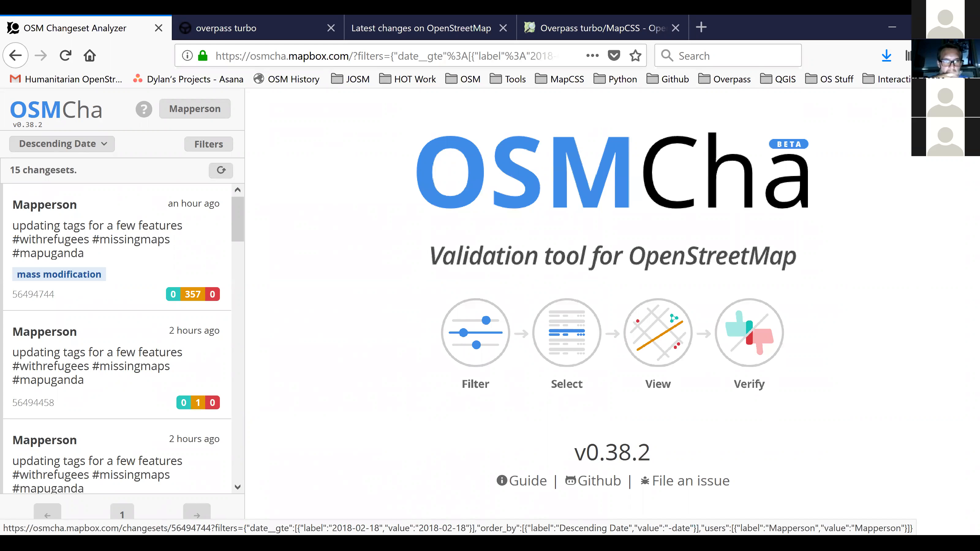
left_click(116, 240)
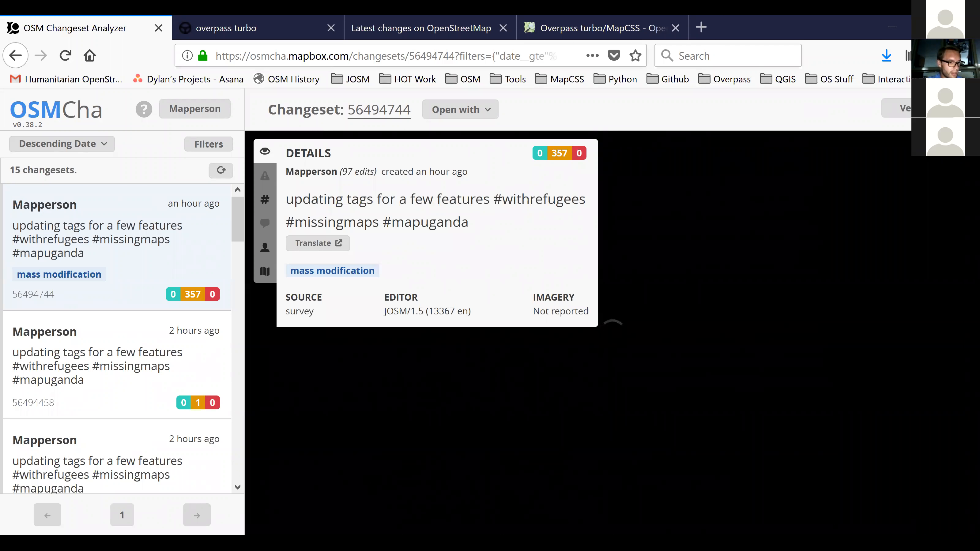
Read through the changeset's tag changes and view the modified features on the map.
left_click(265, 199)
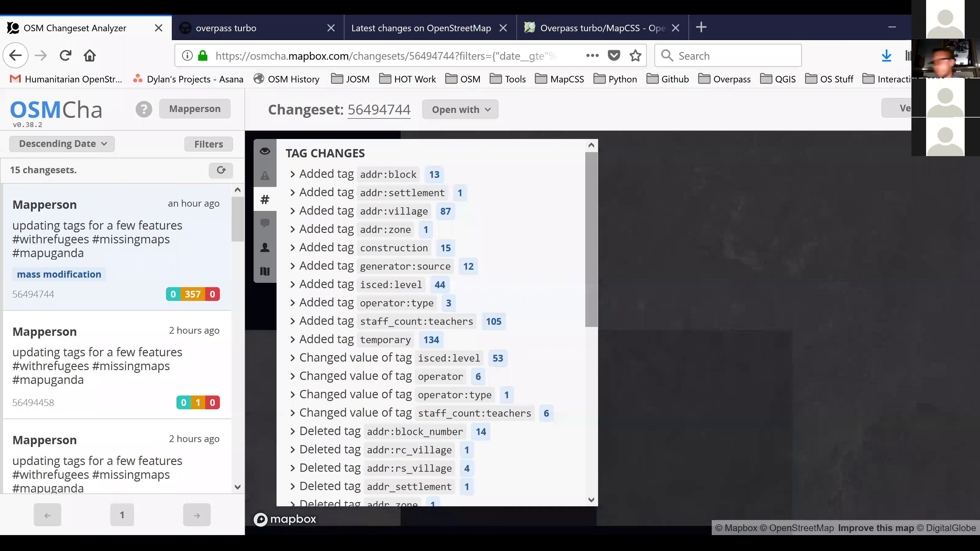
scroll(436, 325, "down", 3)
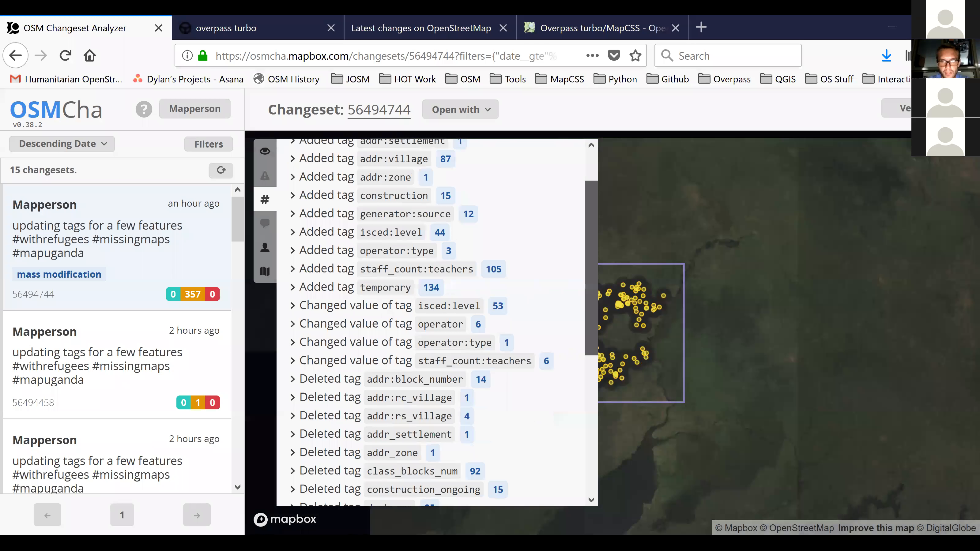
scroll(436, 324, "down", 5)
scroll(437, 325, "up", 10)
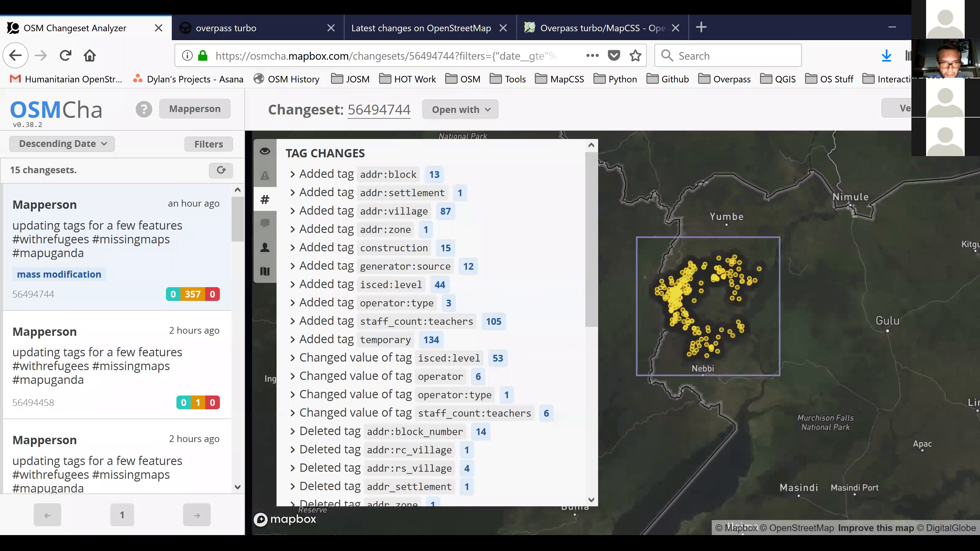
scroll(708, 305, "up", 5)
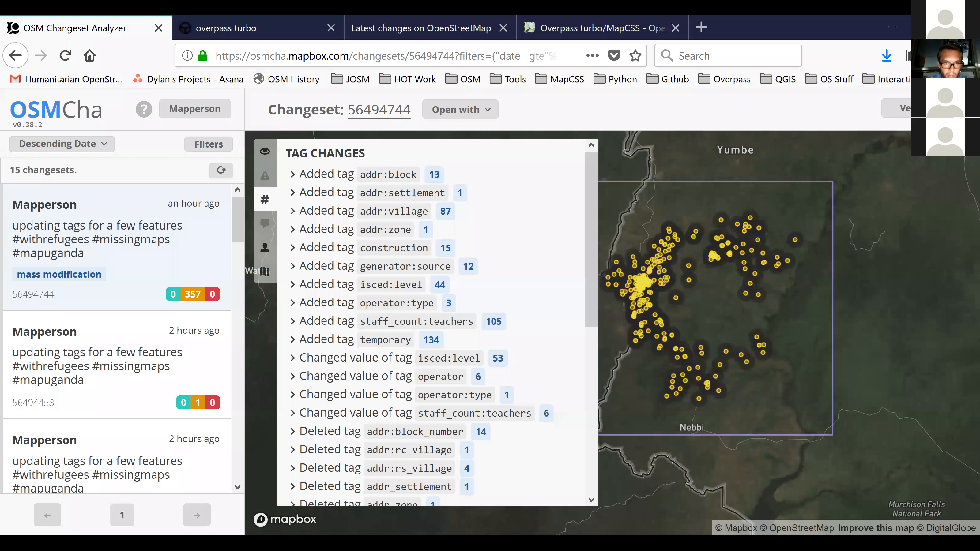
View the changeset's map controls and go back to the tag changes to read the deleted tags.
left_click(266, 272)
left_click_drag(710, 328, 753, 354)
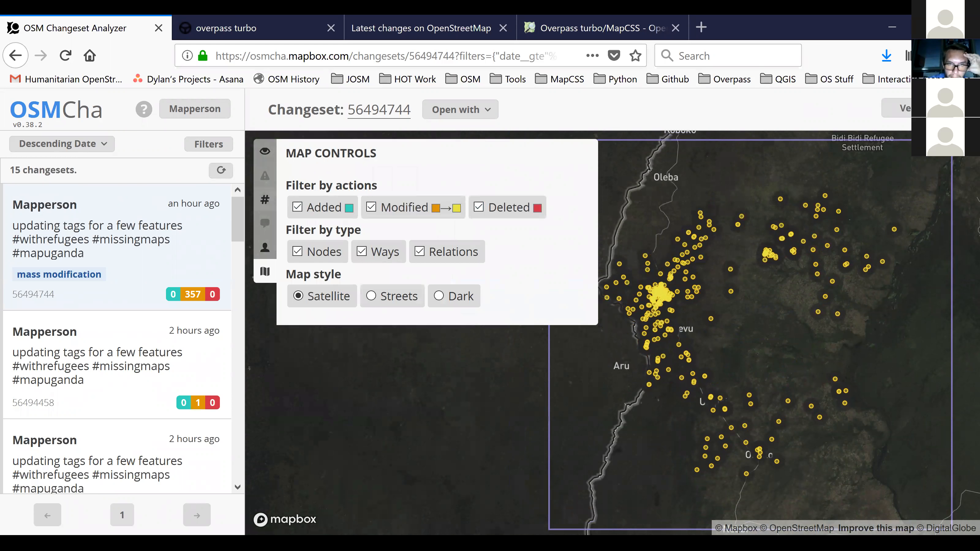
left_click(265, 200)
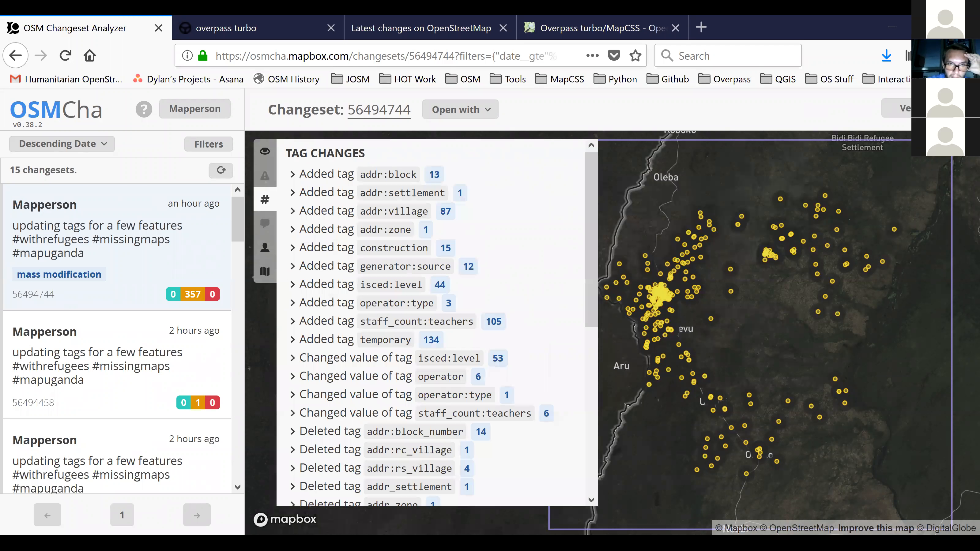
scroll(437, 323, "down", 8)
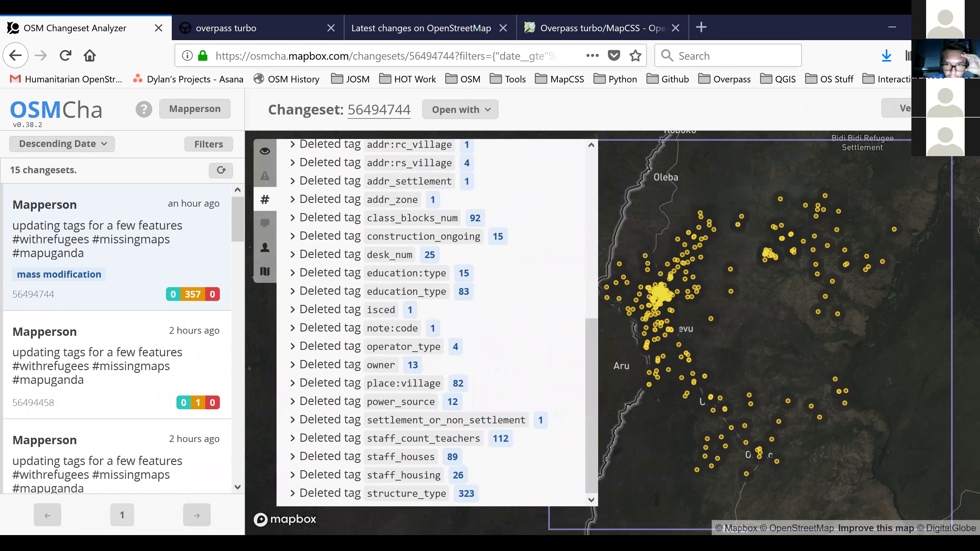
Inspect a modified node on the map, comparing its tags between versions, with the changeset's general details shown.
left_click_drag(711, 319, 715, 246)
left_click(714, 246)
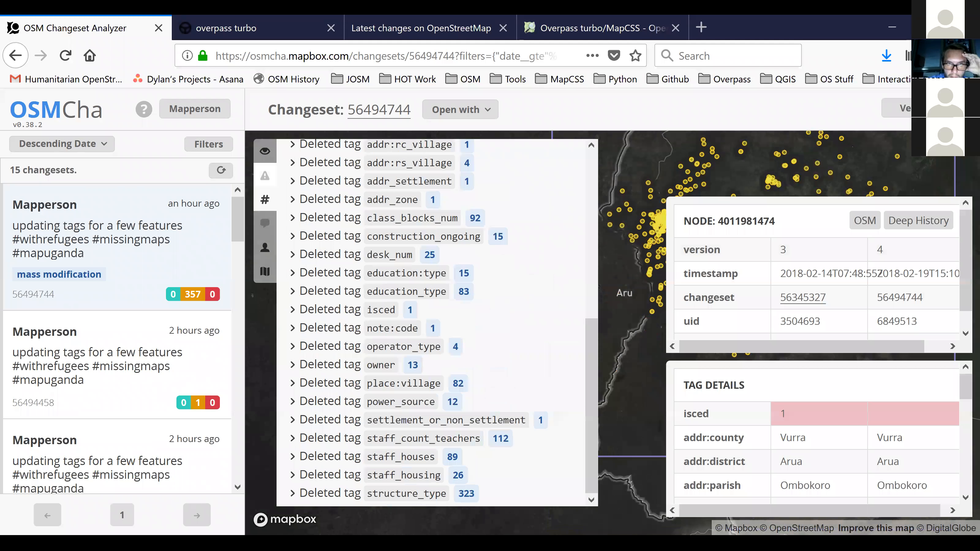
left_click(264, 150)
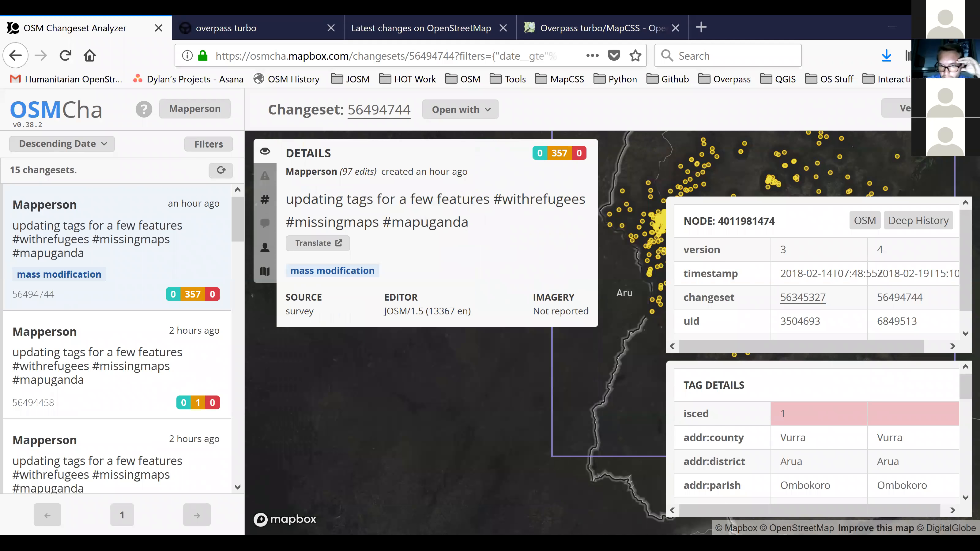
scroll(817, 432, "down", 3)
scroll(816, 432, "up", 5)
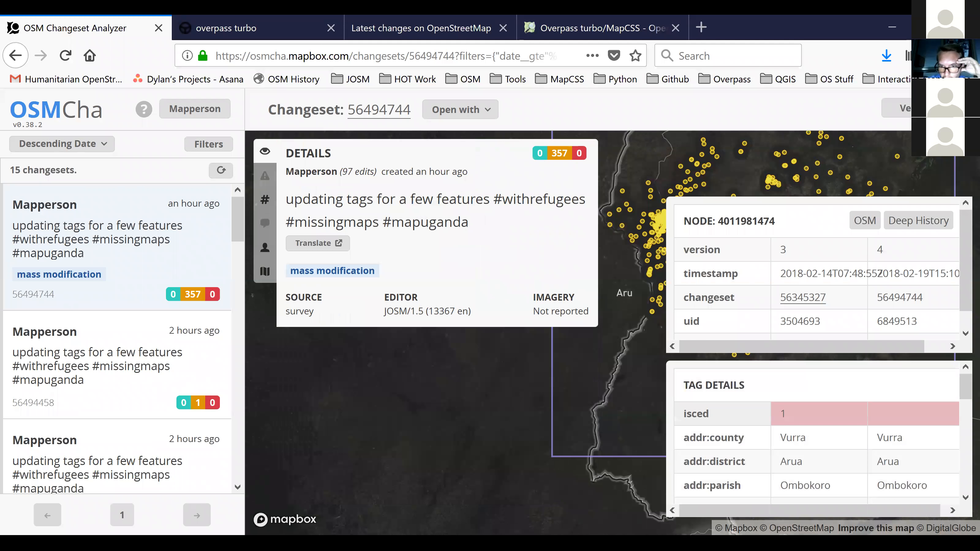
scroll(817, 432, "down", 6)
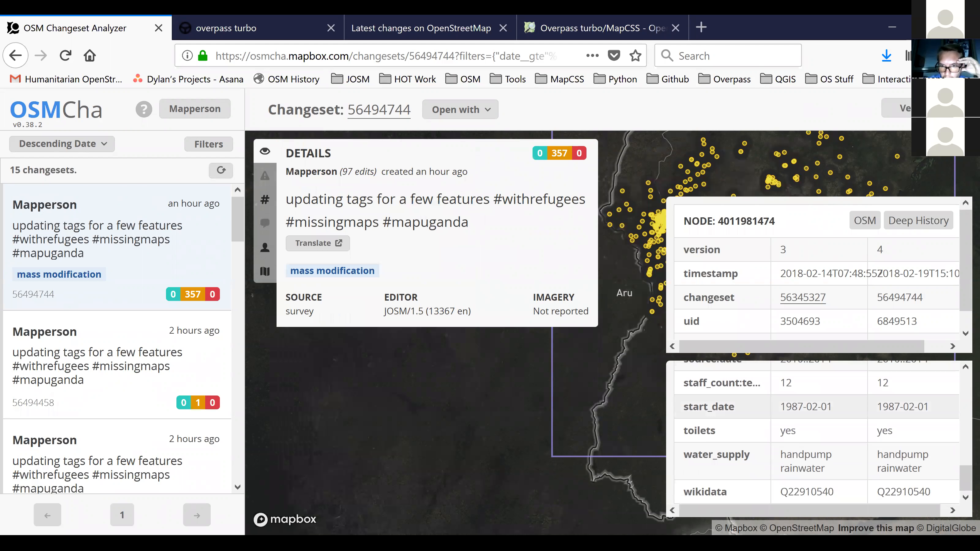
scroll(816, 432, "up", 6)
scroll(816, 432, "down", 3)
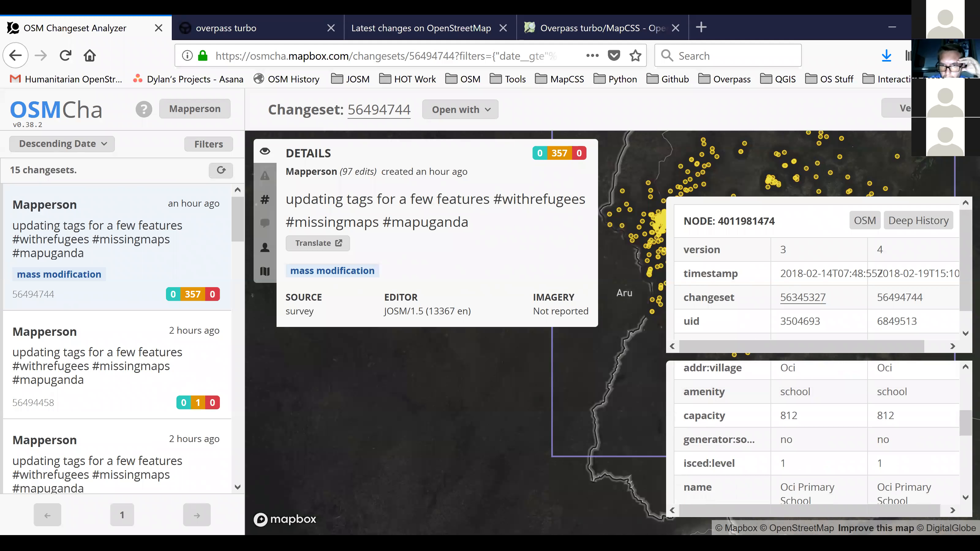
Inspect a different modified node, comparing its tag details and the users behind its old and new versions.
left_click(633, 406)
left_click(780, 388)
scroll(780, 432, "down", 2)
scroll(779, 433, "up", 5)
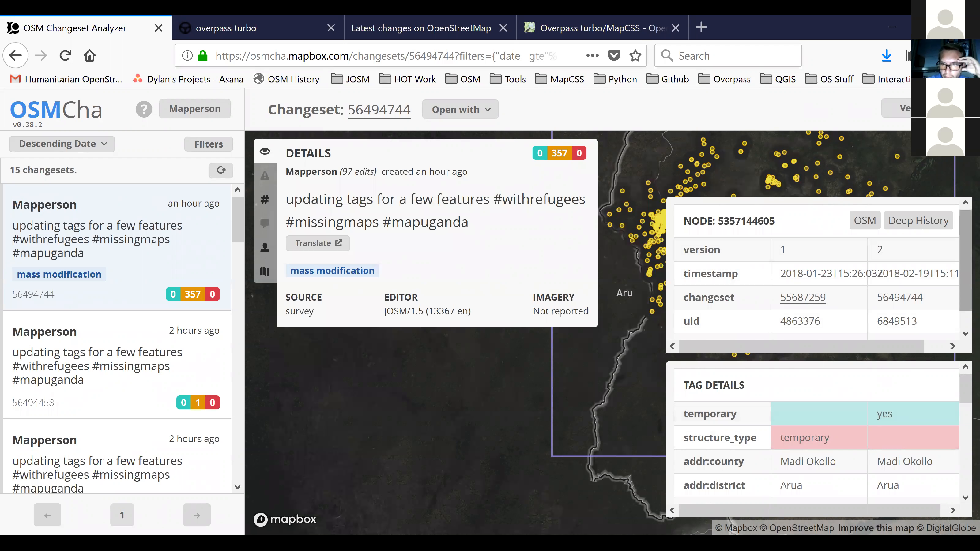
scroll(818, 269, "down", 1)
left_click_drag(780, 328, 819, 328)
double_click(904, 328)
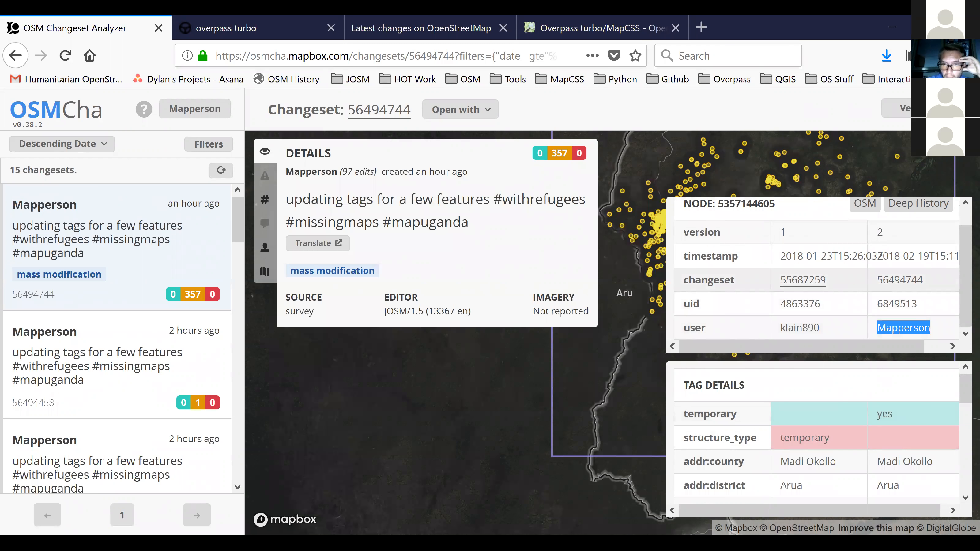
scroll(818, 270, "up", 1)
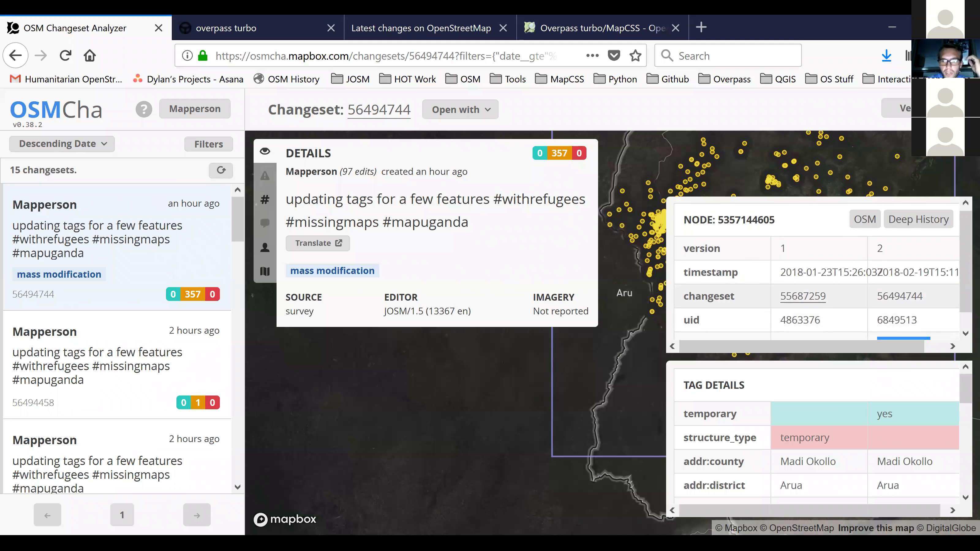
Open the mass modification changeset in achavi.
scroll(818, 270, "down", 1)
left_click(633, 347)
left_click_drag(633, 347, 619, 415)
left_click(460, 110)
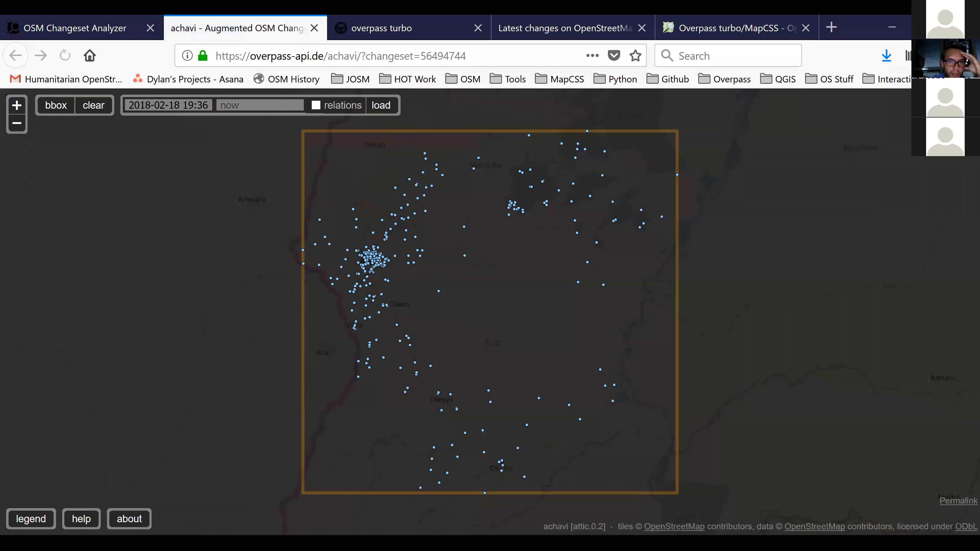
Examine the changeset's modified nodes around the dense cluster in achavi, viewing a node's version comparison.
left_click_drag(389, 283, 413, 256)
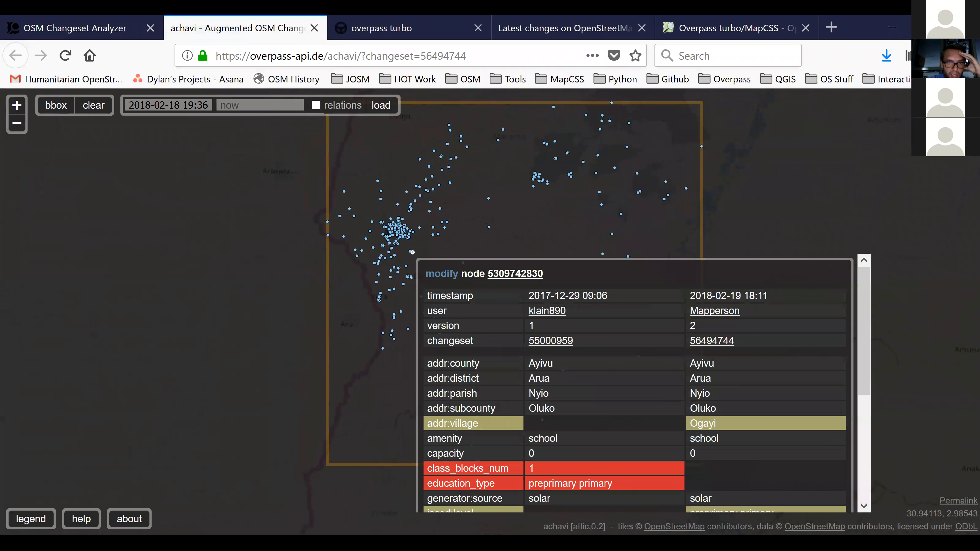
scroll(413, 255, "up", 1)
mouse_move(413, 251)
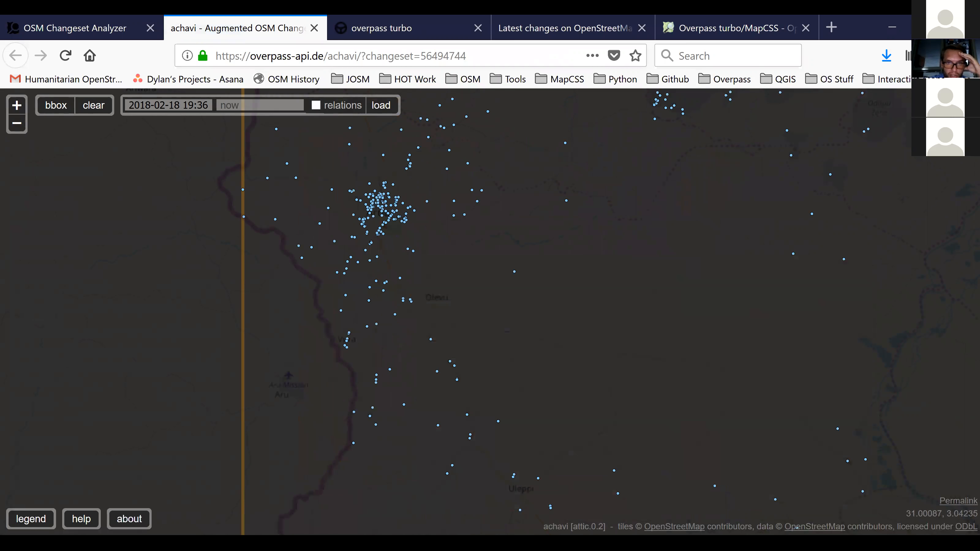
mouse_move(481, 190)
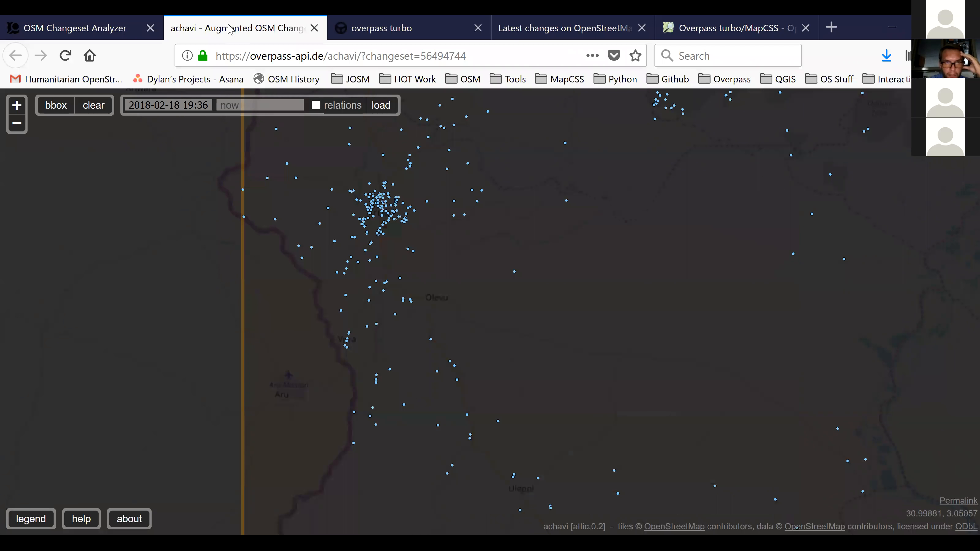
Switch back to OSMCha and review the current filter settings, from Date to the Users filter under Changeset Details.
left_click(94, 24)
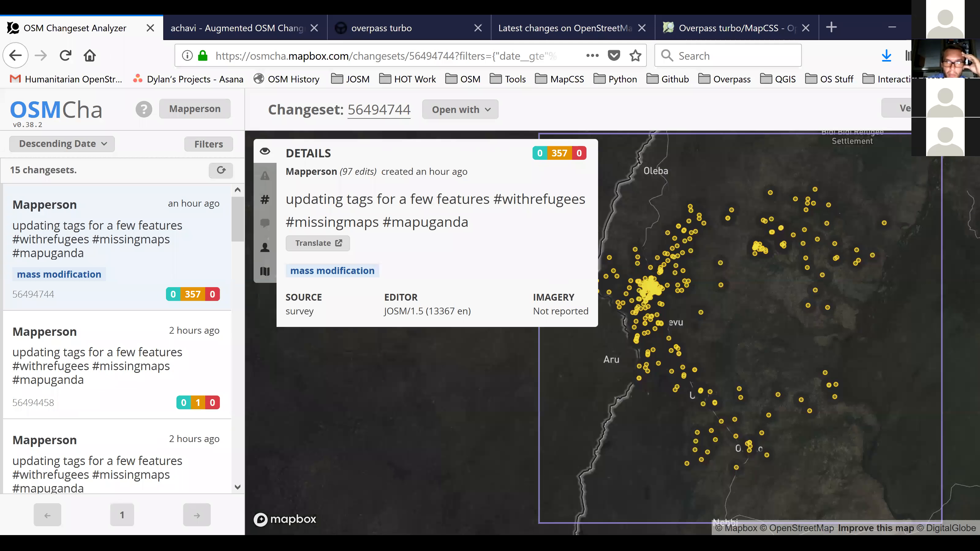
left_click(215, 150)
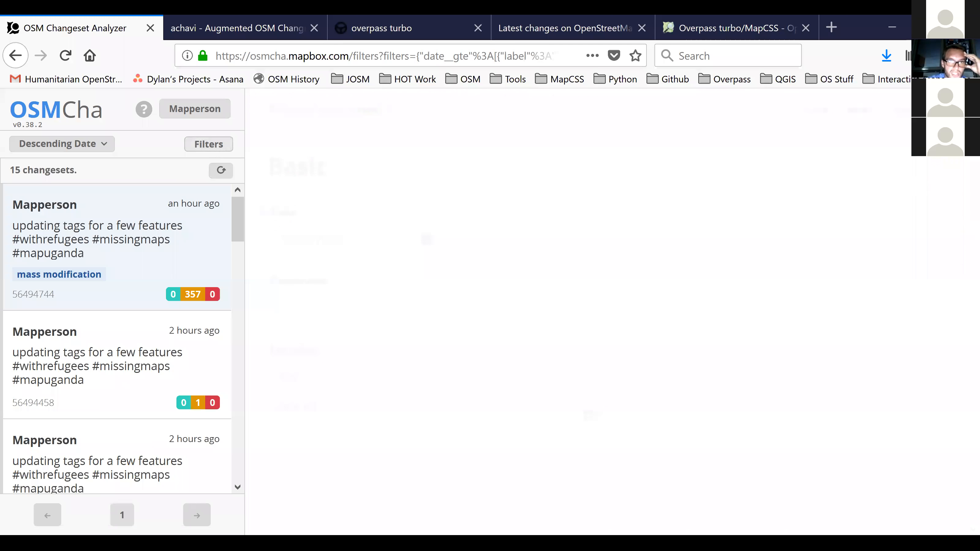
scroll(579, 332, "down", 10)
scroll(579, 332, "down", 15)
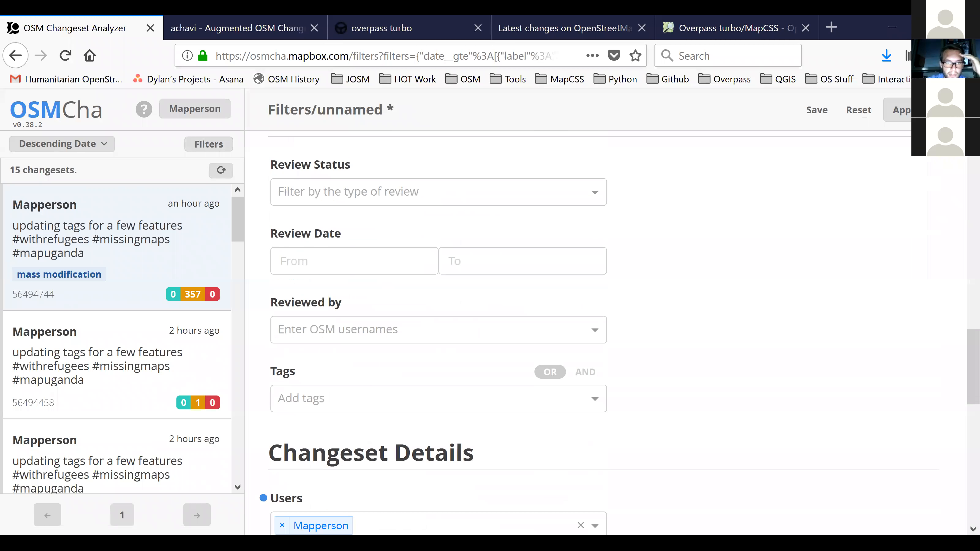
scroll(579, 332, "up", 4)
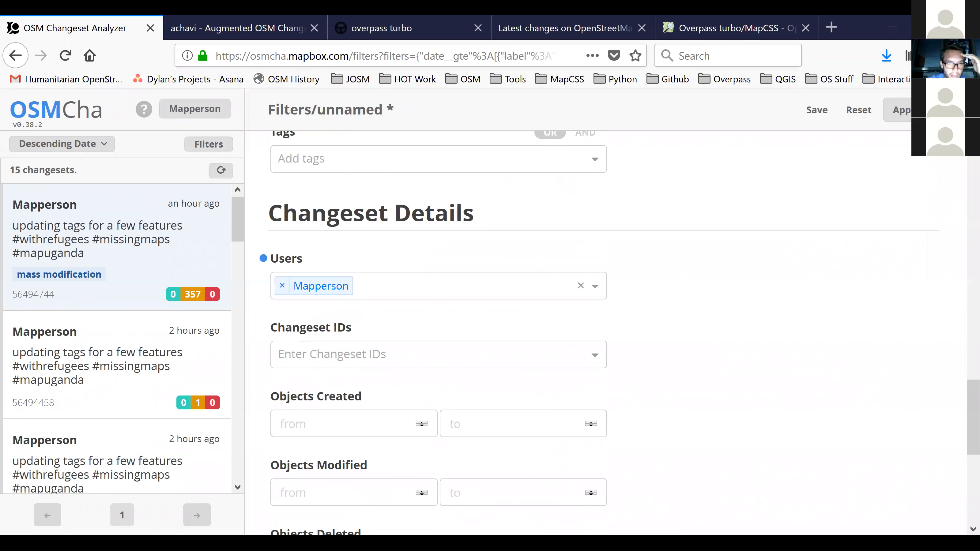
scroll(579, 333, "up", 12)
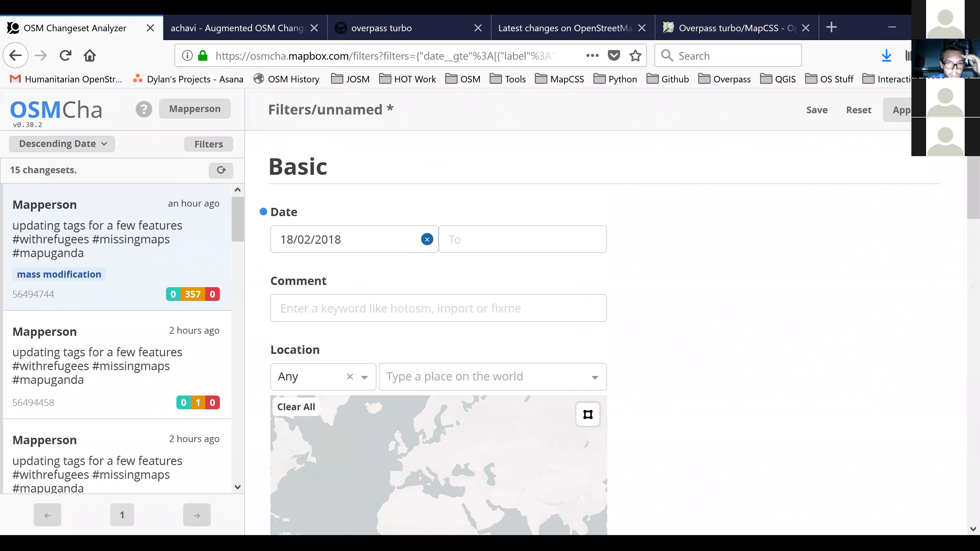
Save the current filter settings under a name consisting of the owner's first name in possessive form plus "Filter".
scroll(439, 332, "down", 4)
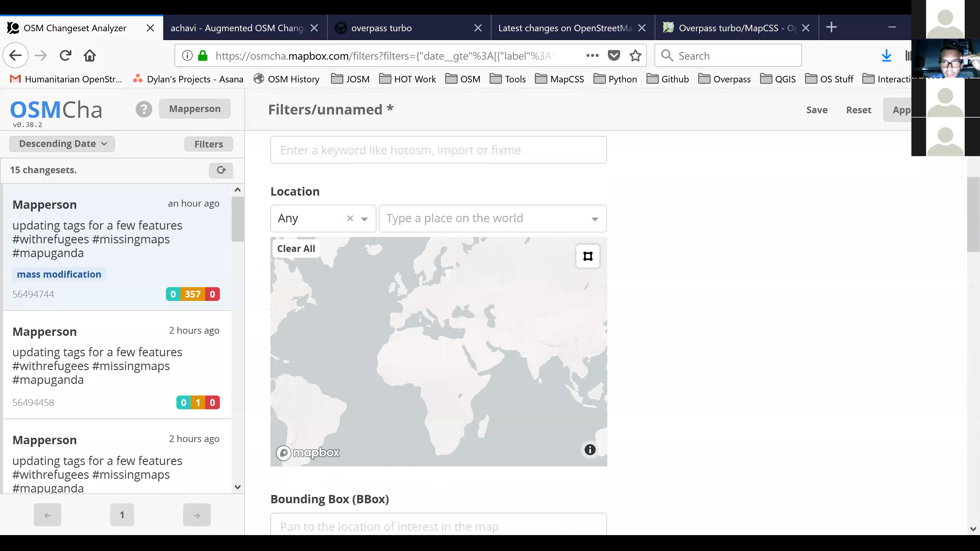
scroll(438, 332, "up", 4)
left_click(817, 110)
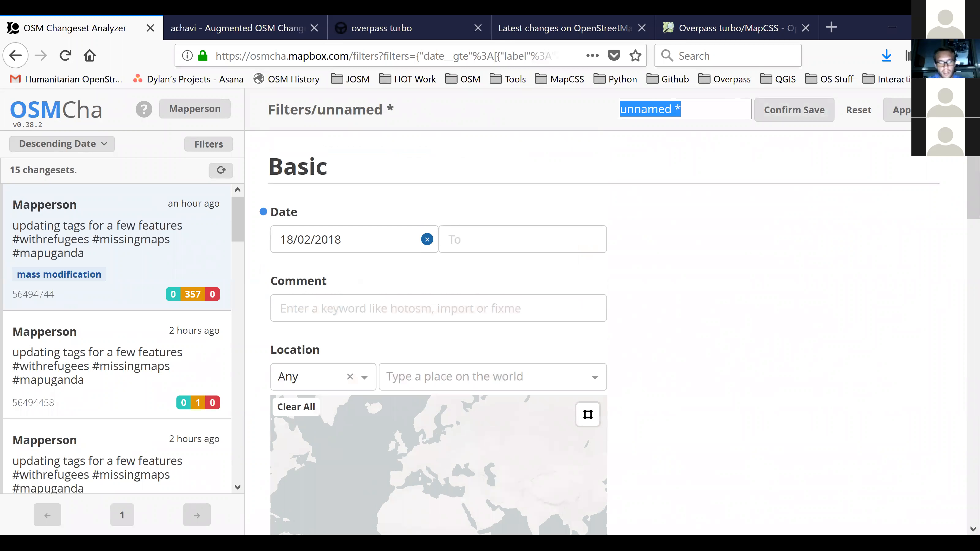
type("Dylan")
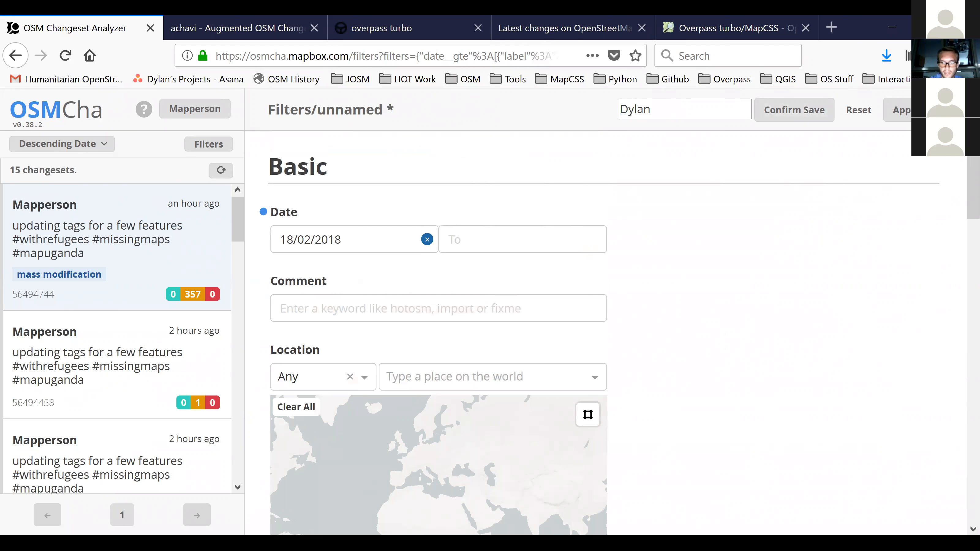
type("'s Filter")
key("Return")
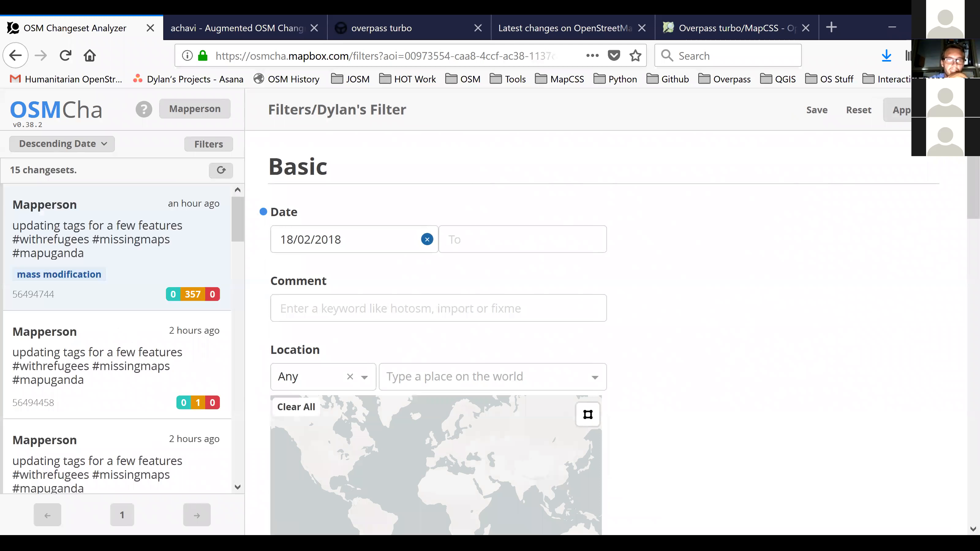
Review the review comment templates and saved filters in the user profile, loading the saved test filter.
left_click(199, 114)
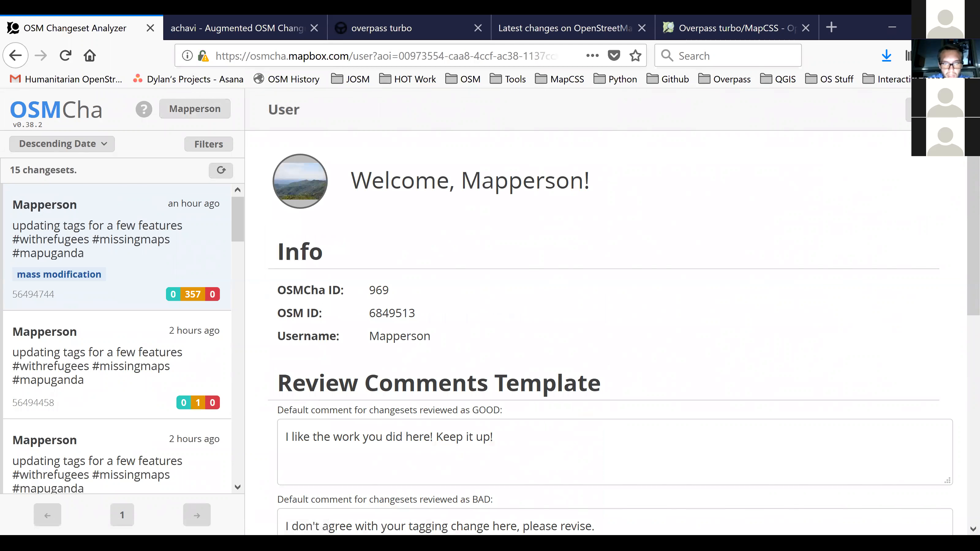
scroll(604, 335, "down", 6)
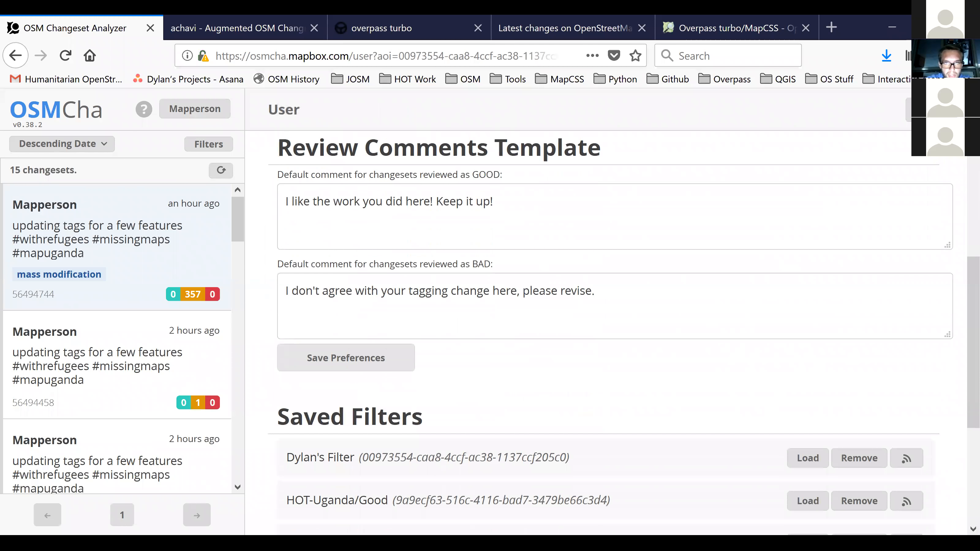
scroll(604, 335, "up", 2)
scroll(604, 335, "down", 4)
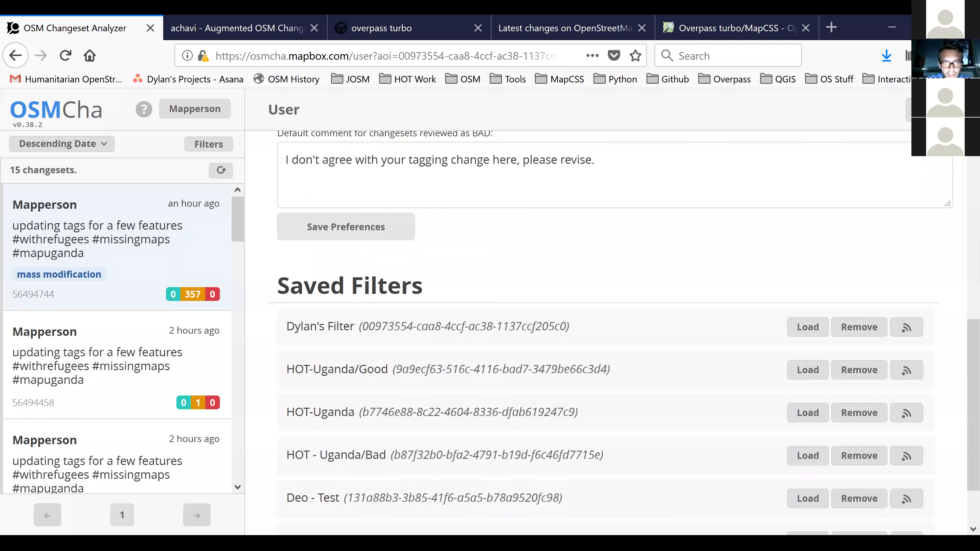
scroll(604, 335, "up", 3)
scroll(604, 335, "down", 3)
scroll(604, 336, "down", 1)
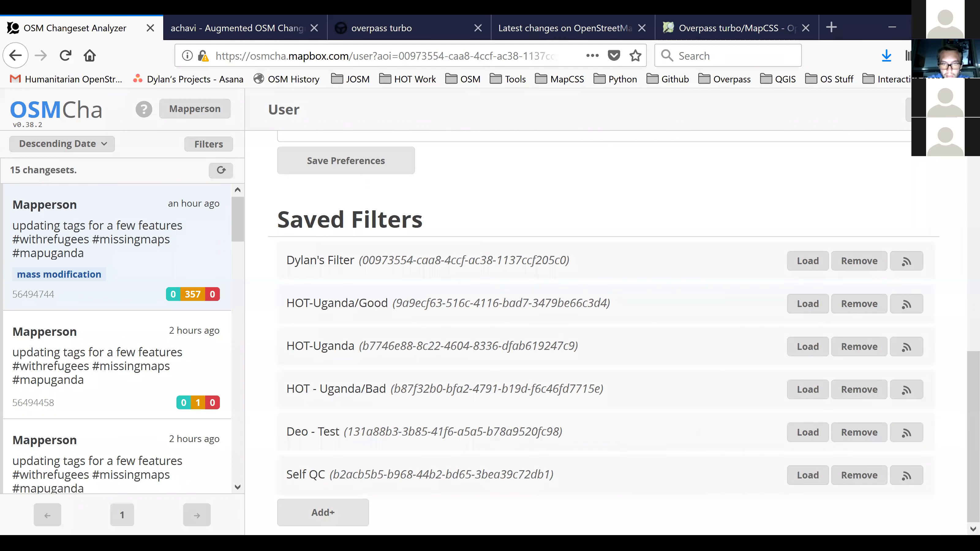
left_click(808, 432)
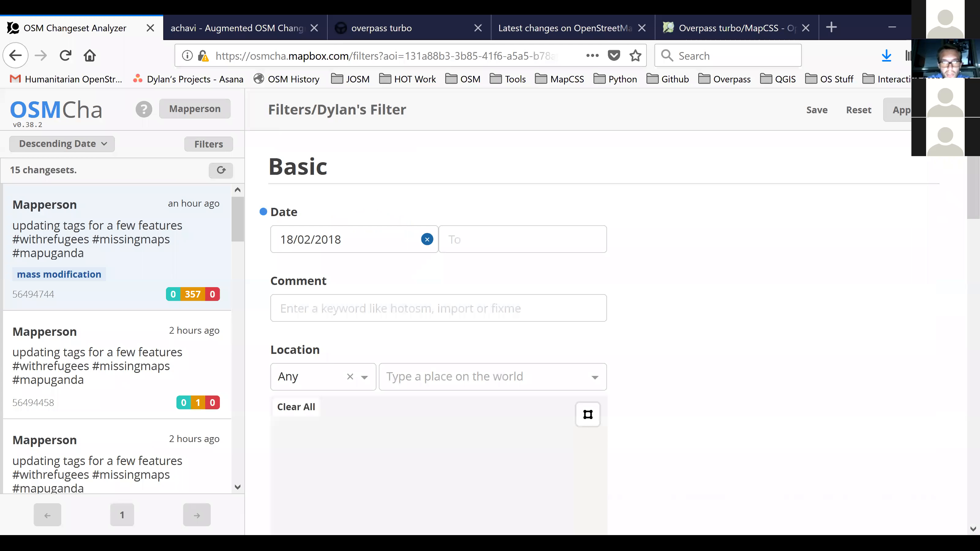
Load the newly saved personal filter from the user profile's saved filters.
left_click(194, 115)
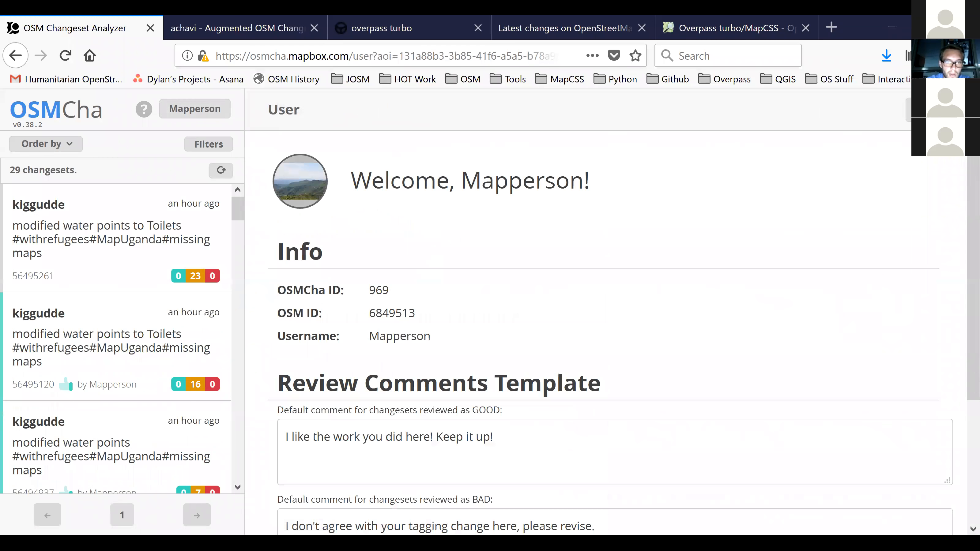
scroll(604, 336, "down", 3)
scroll(604, 336, "down", 5)
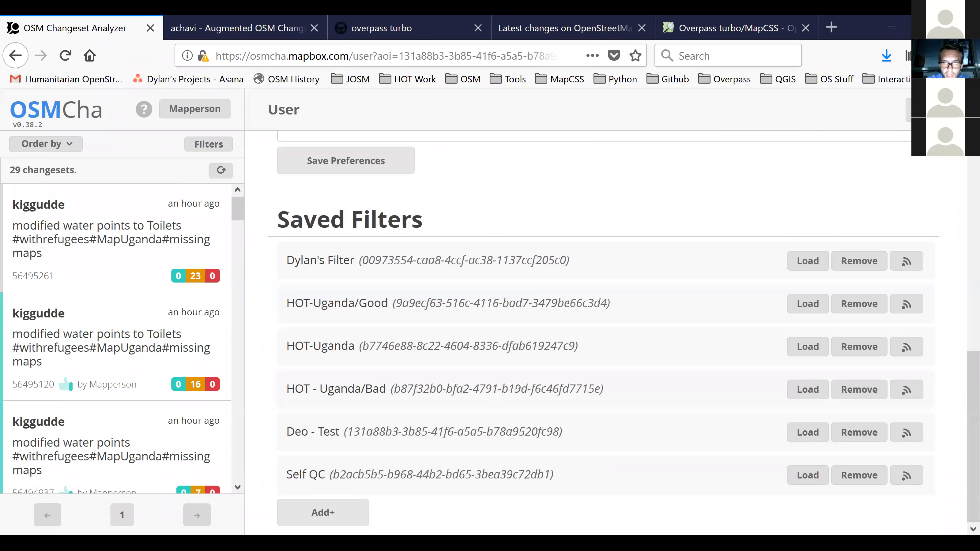
left_click(808, 260)
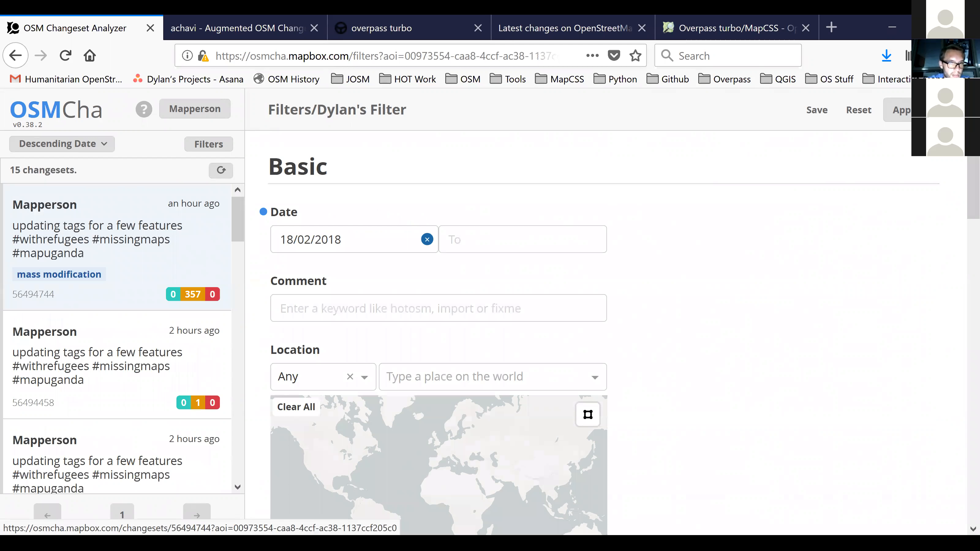
Open the single-modification changeset 56494458 and view its Good and Bad verification options.
left_click(118, 365)
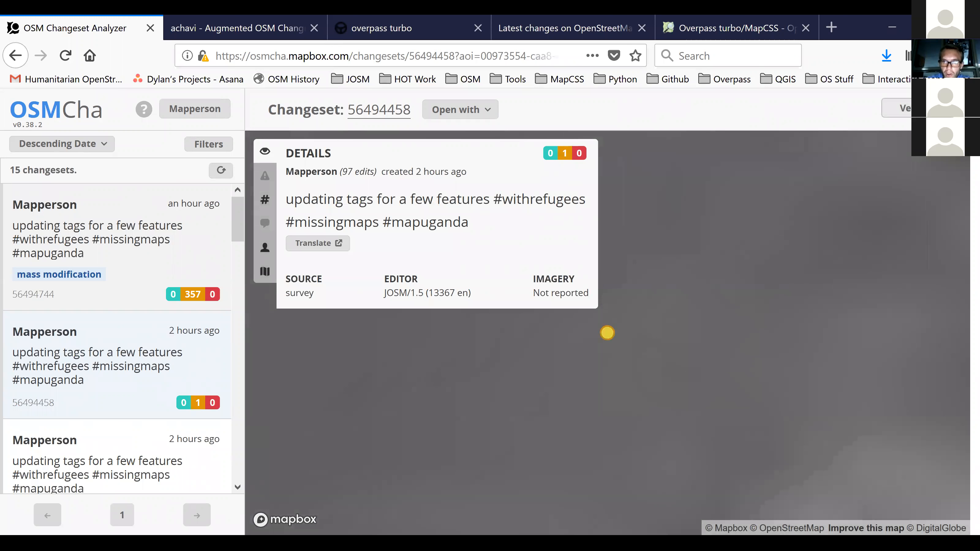
left_click(918, 108)
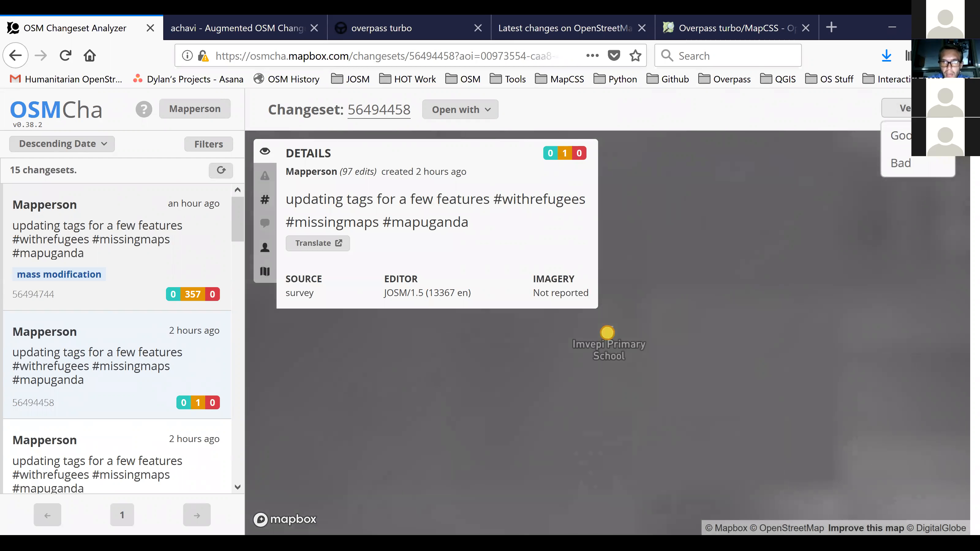
left_click(921, 109)
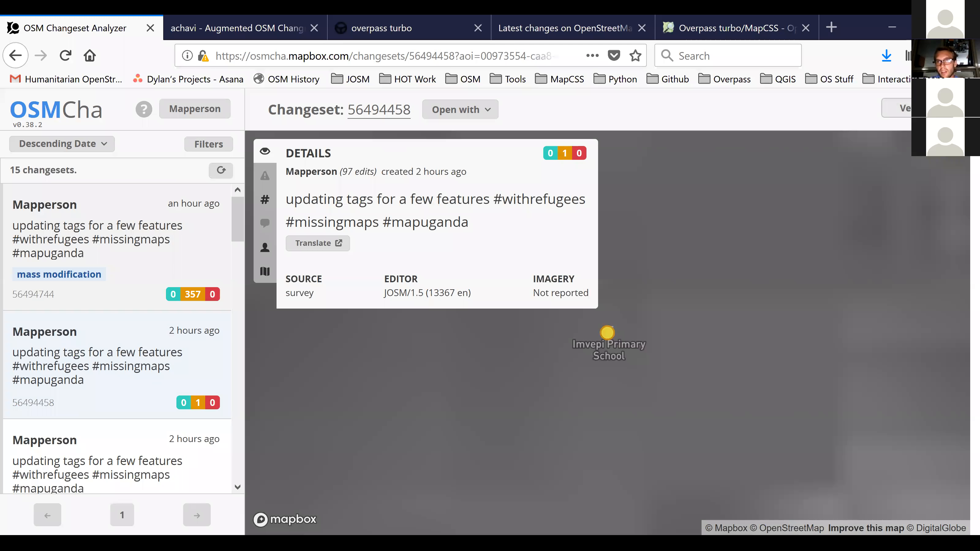
left_click(924, 108)
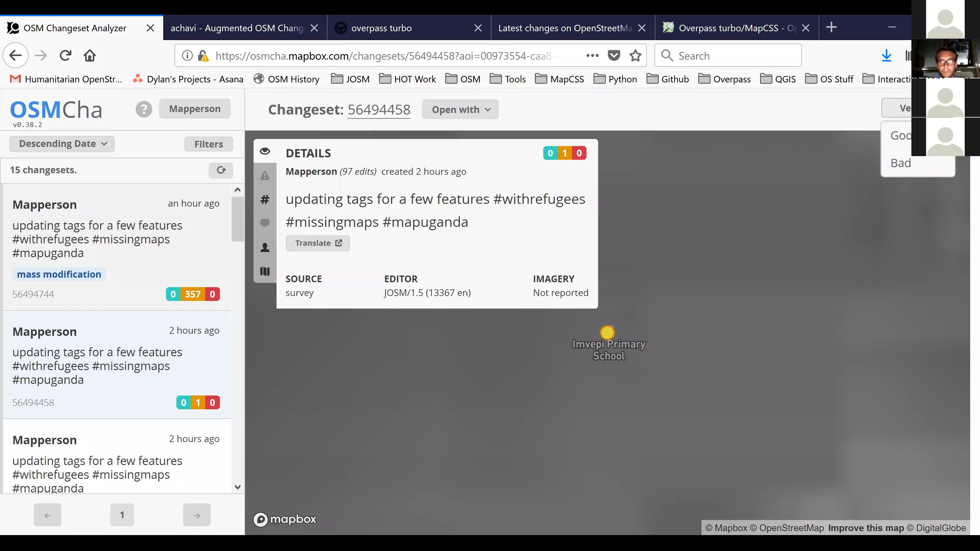
Load the saved HOT-Uganda filter from the user profile.
left_click(220, 112)
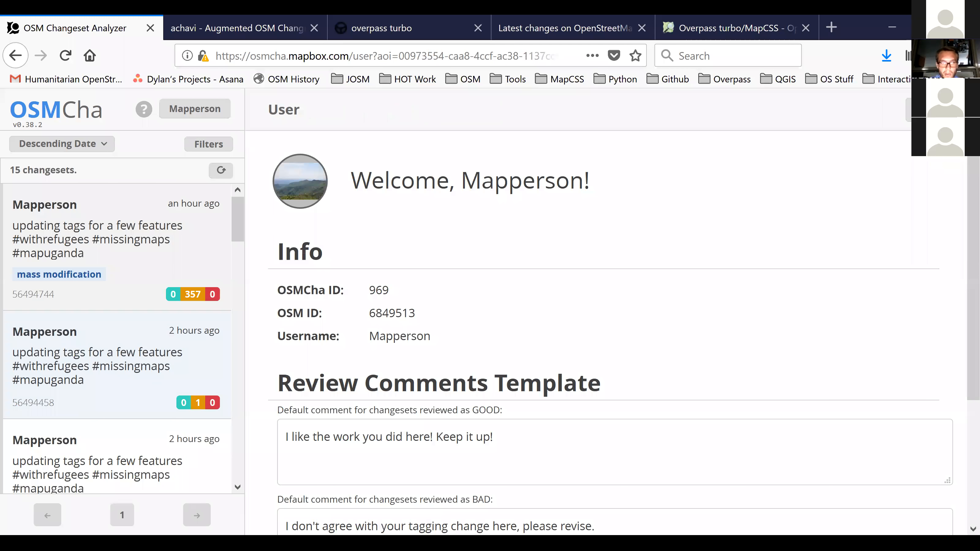
scroll(606, 332, "down", 10)
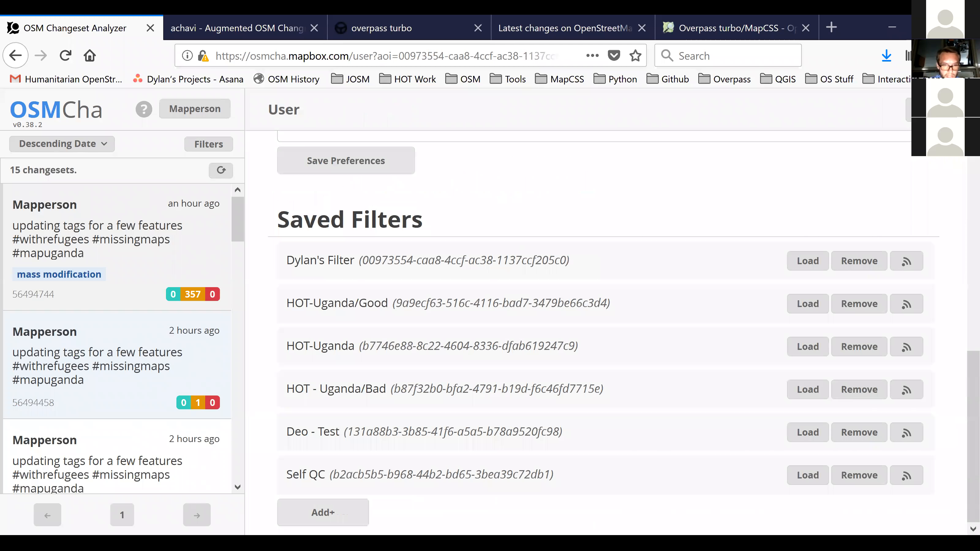
left_click(808, 347)
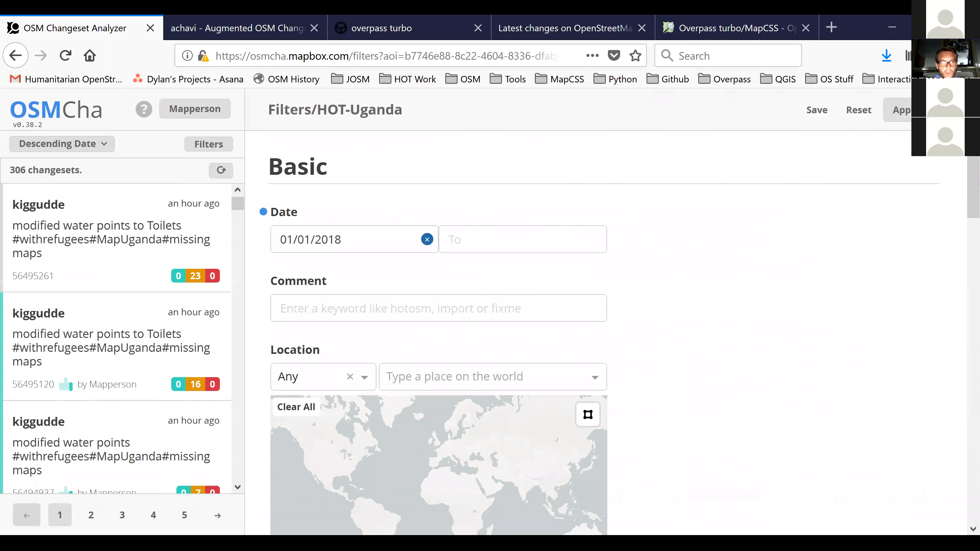
Find and open the mass modification changeset 56494710 about modified water points in the HOT-Uganda results.
scroll(116, 212, "down", 2)
scroll(116, 340, "down", 2)
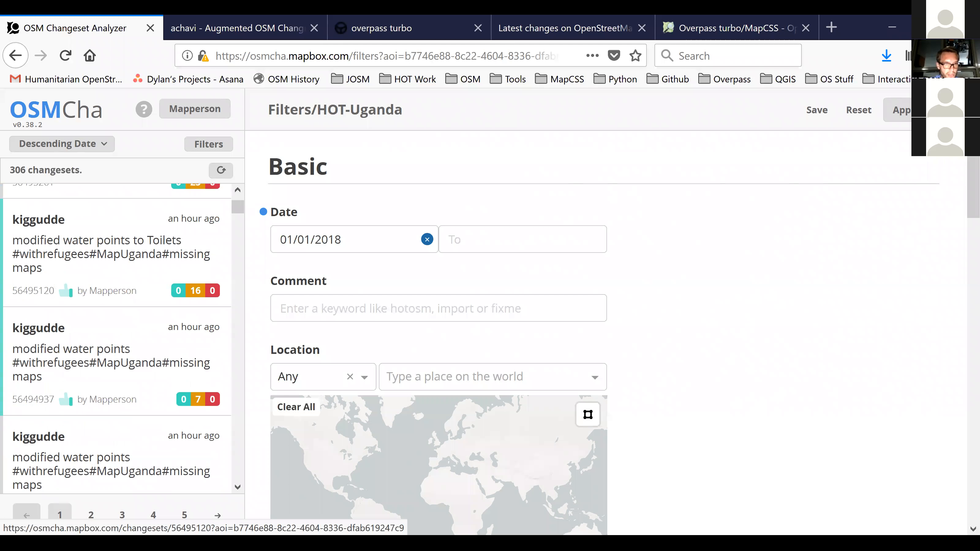
scroll(116, 270, "down", 5)
scroll(116, 309, "down", 4)
scroll(115, 309, "up", 4)
left_click(115, 309)
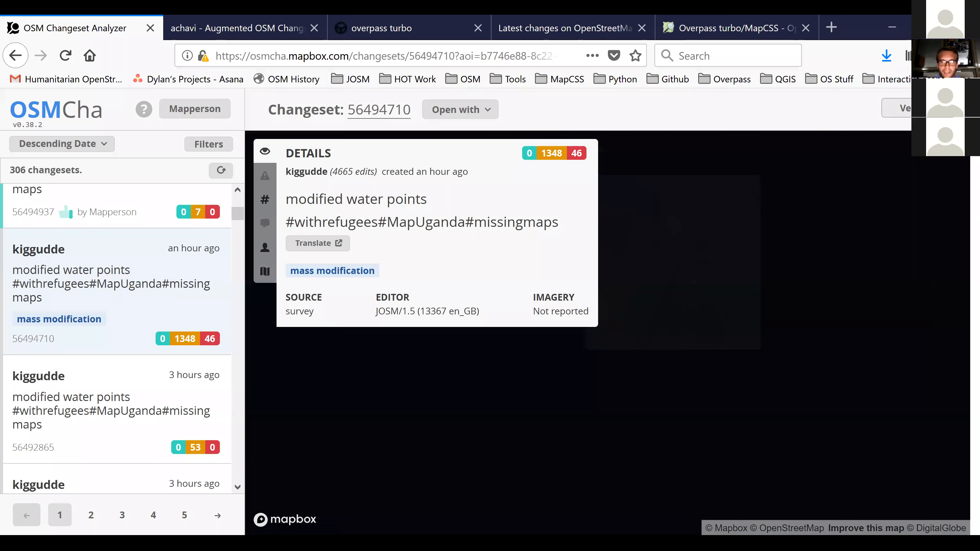
Verify changeset 56494710 as Bad and view the severity and resolution tags available for it.
left_click(918, 108)
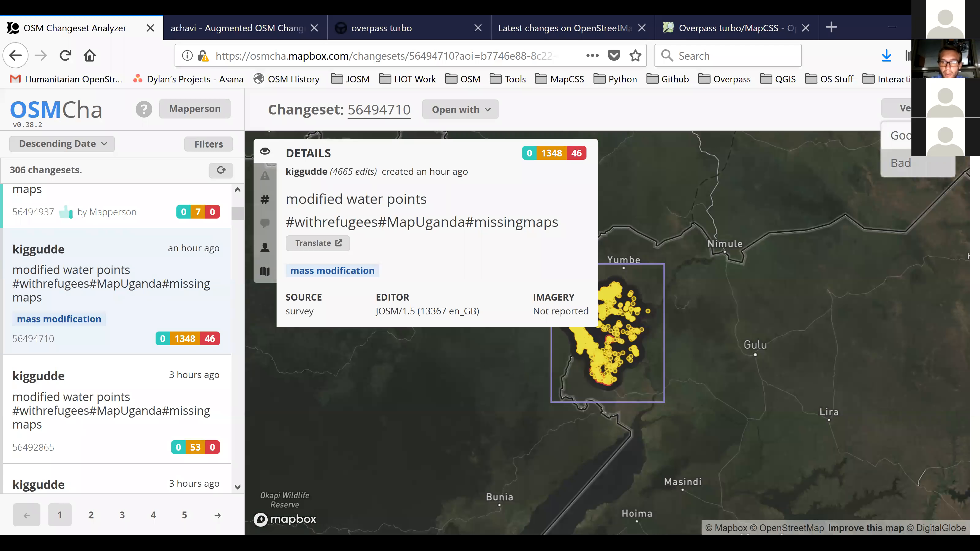
left_click(902, 163)
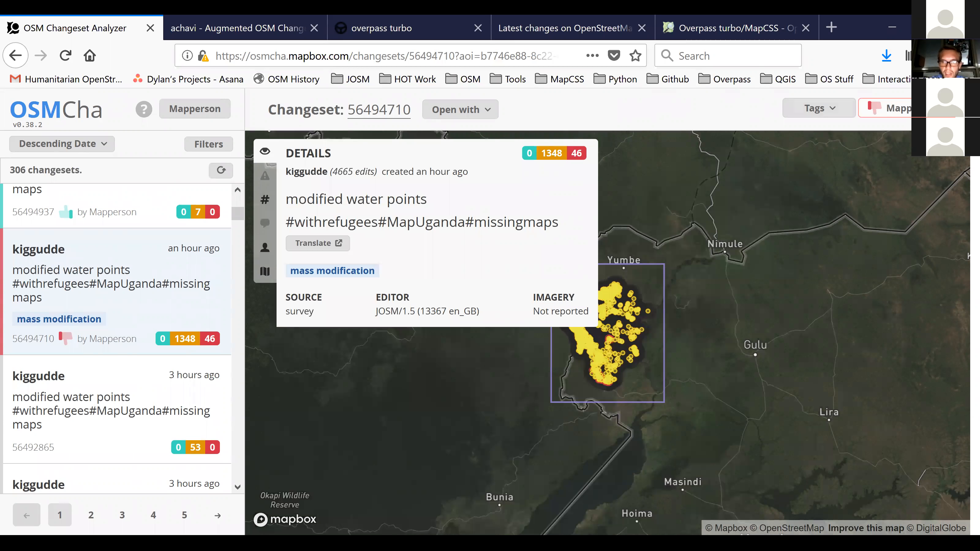
left_click(819, 108)
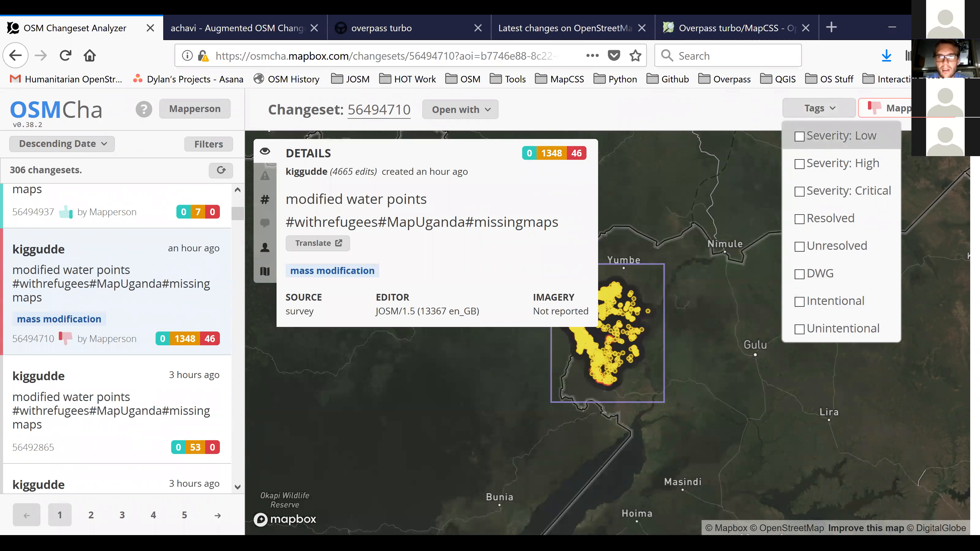
left_click(820, 109)
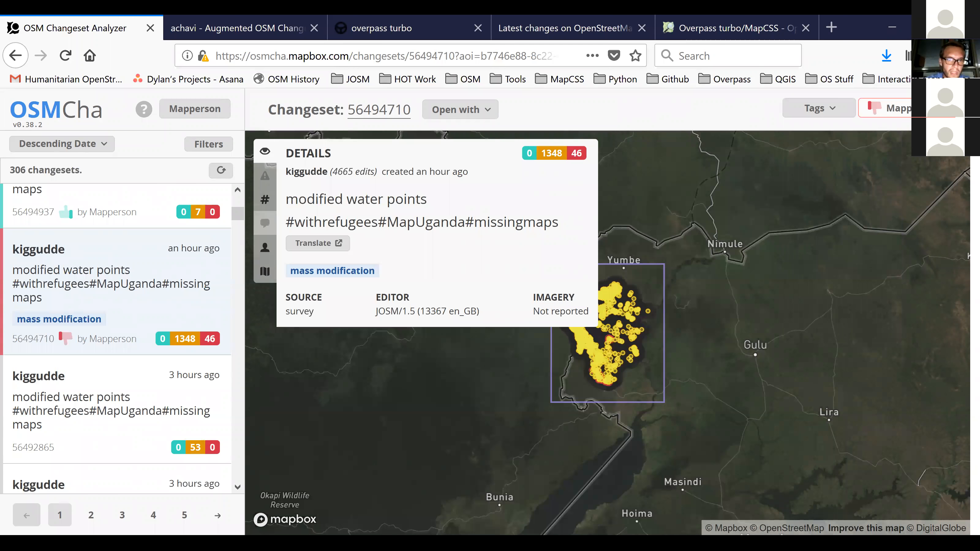
Replace the draft comment in the changeset's discussions with "Please keep your uploads smaller than a certain amount.".
left_click(265, 222)
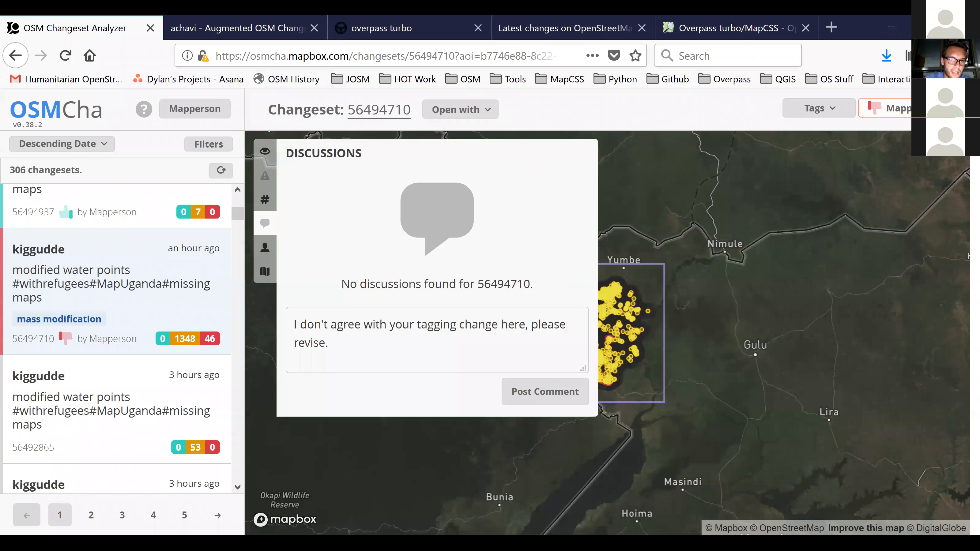
left_click(329, 342)
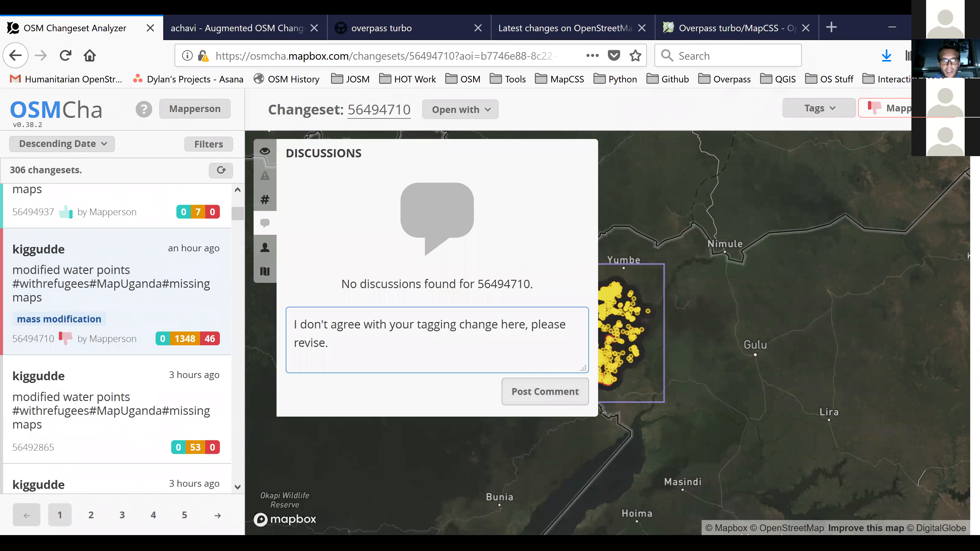
key("ctrl+a")
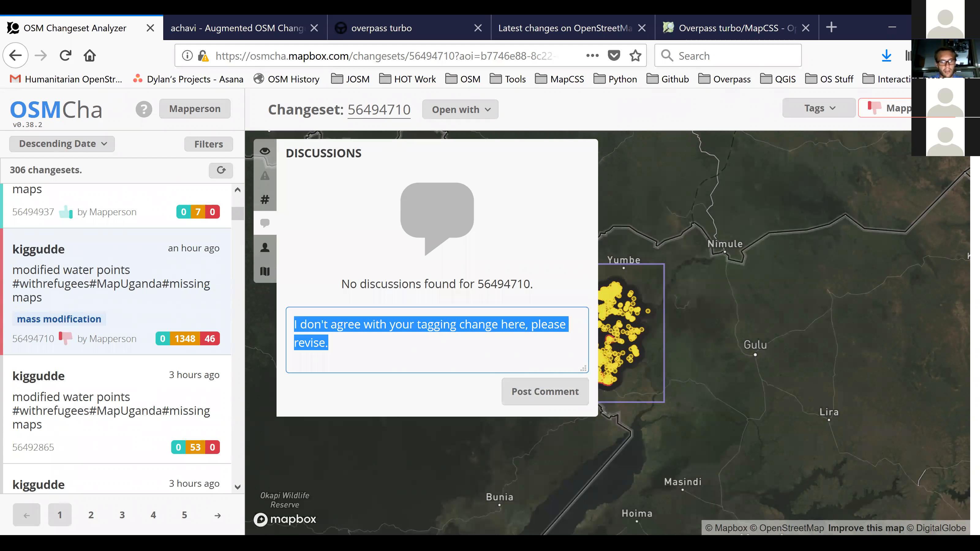
type("Plea")
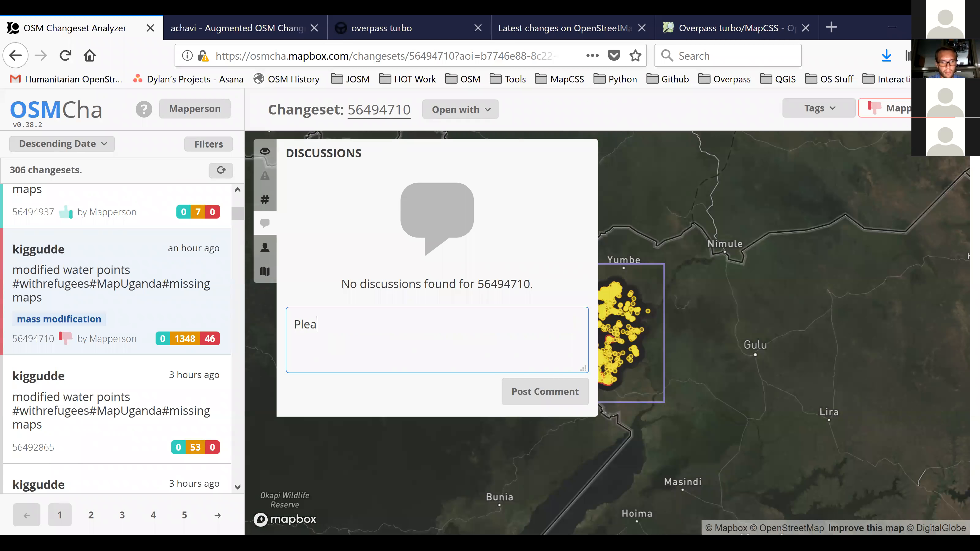
type("se keep your upload")
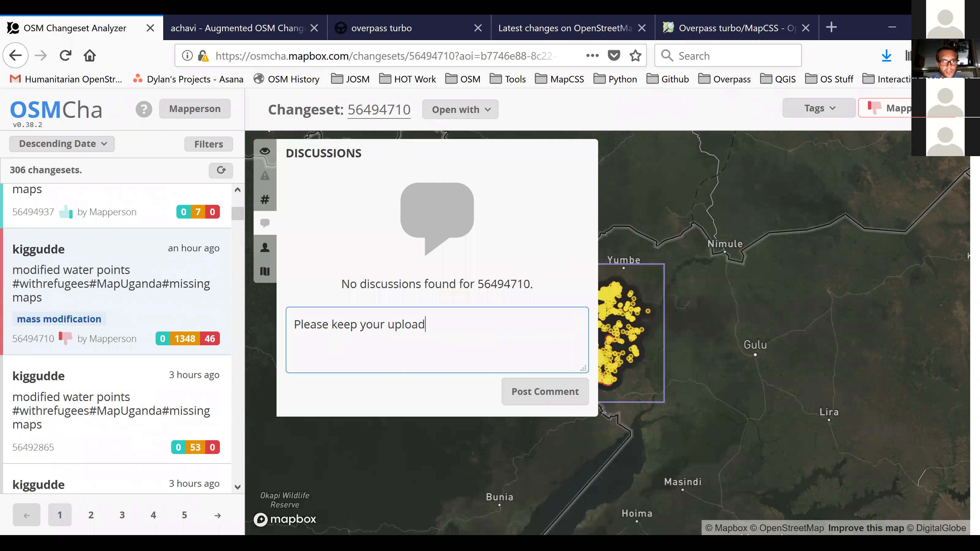
type("s smaller than a certain amount")
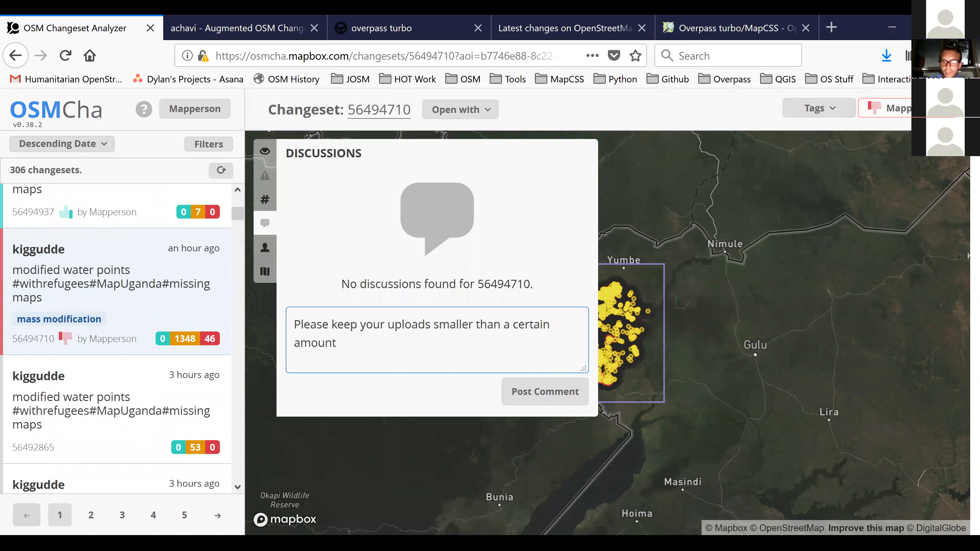
type(".")
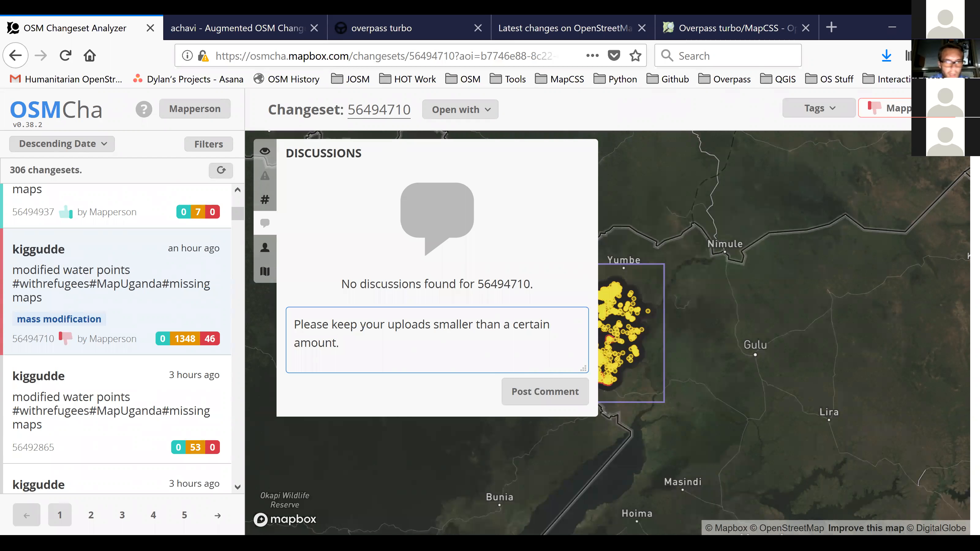
Return to the changeset's details, view the user profile's comment templates, and reopen changeset 56494710.
left_click(265, 151)
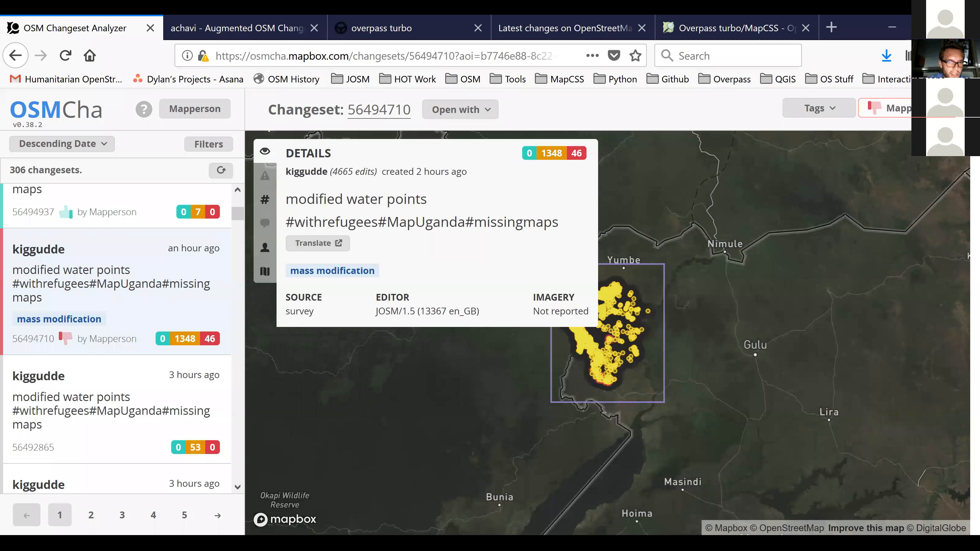
left_click(206, 112)
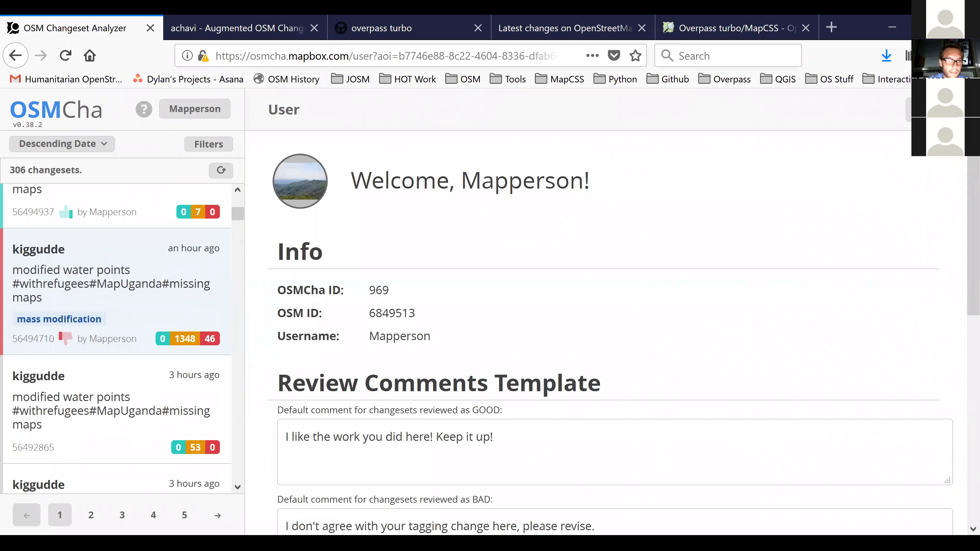
left_click(115, 291)
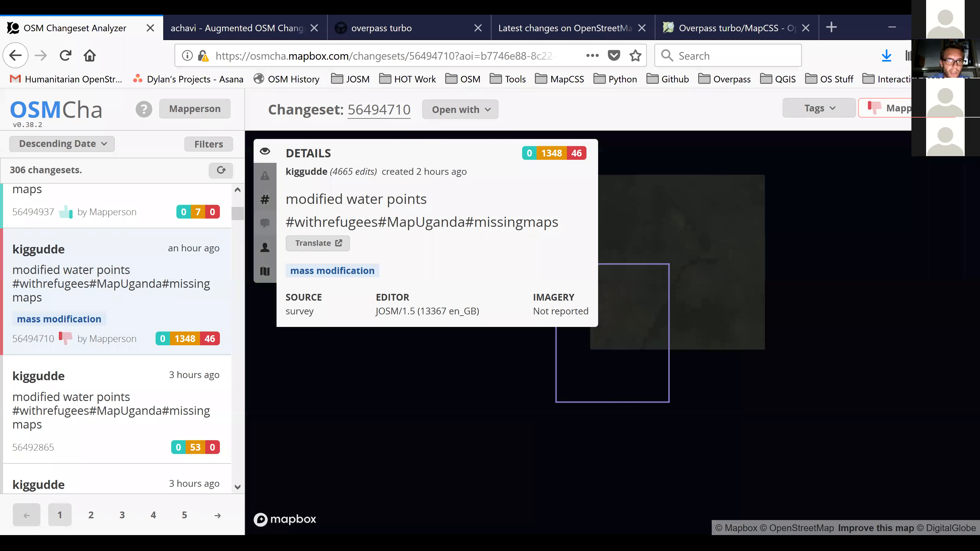
Check the discussions of changesets 56494710, 56495120 and 56494937 for review comments.
left_click(265, 223)
left_click(460, 110)
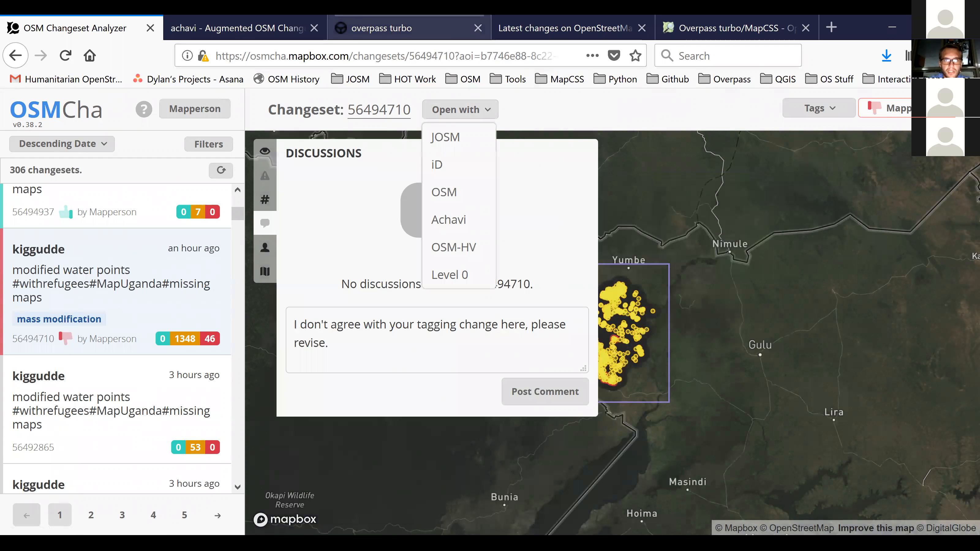
scroll(115, 328, "up", 4)
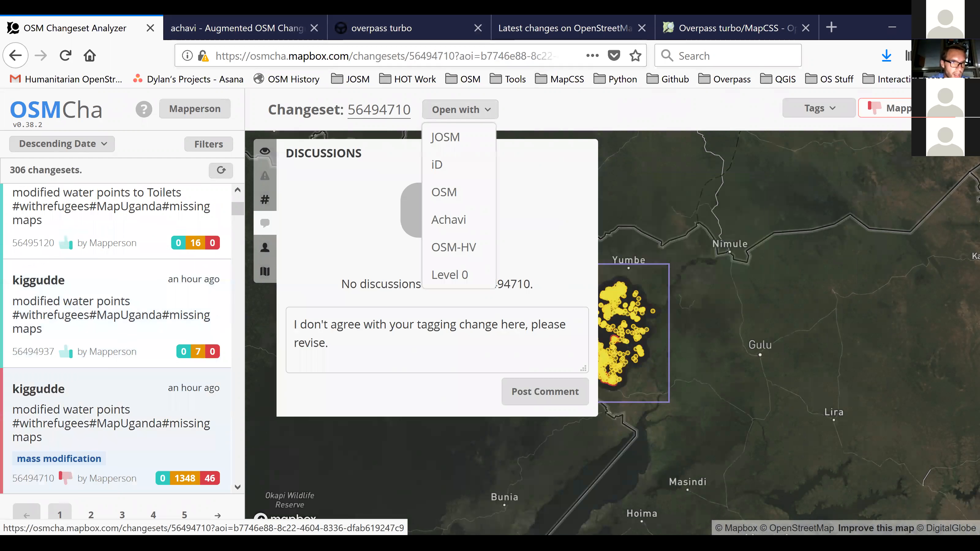
left_click(116, 334)
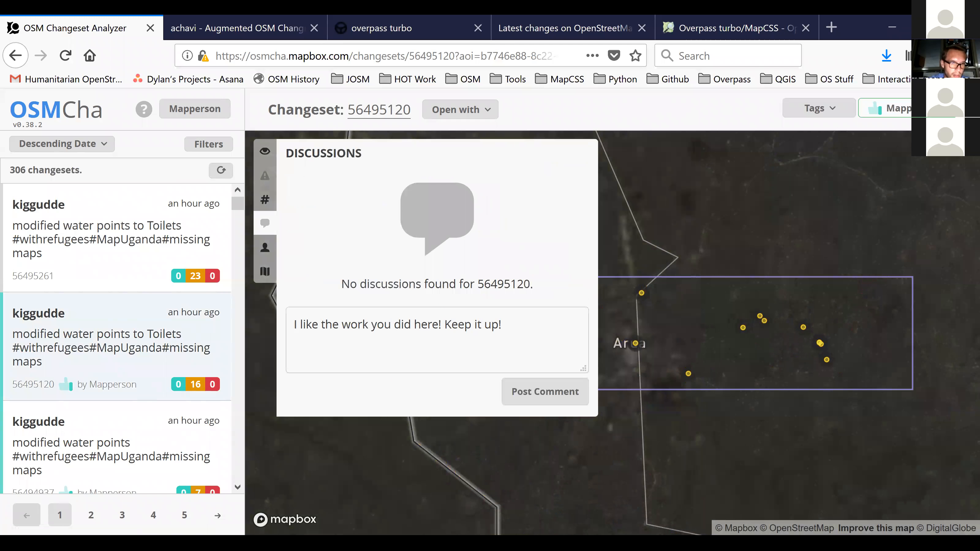
left_click(116, 448)
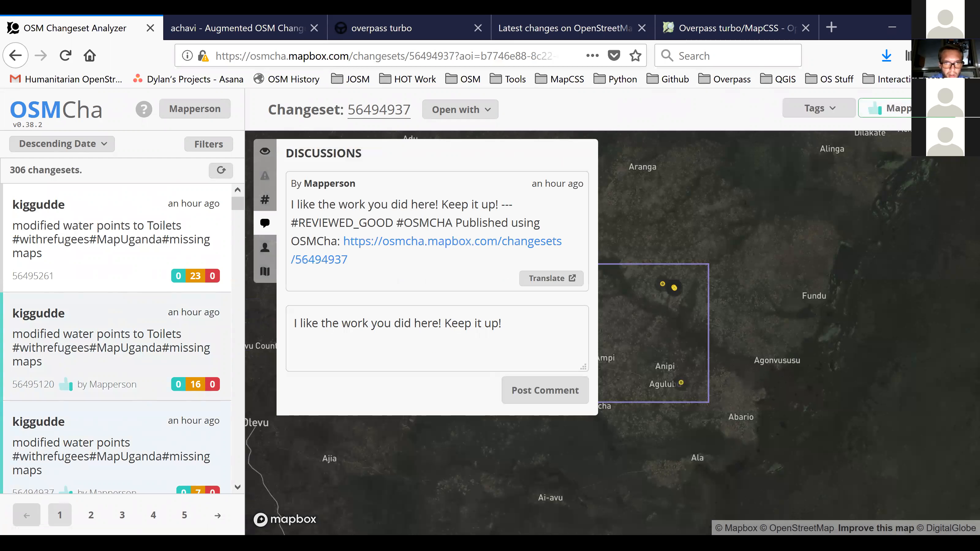
Open changeset 56494937 on the OpenStreetMap website, examine its posted comment and hashtags, and return to OSMCha.
left_click(461, 110)
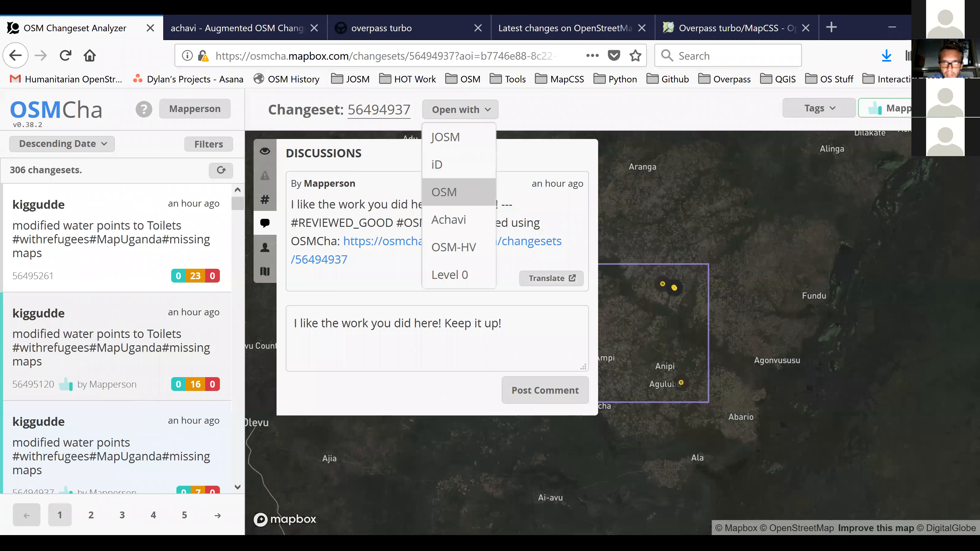
left_click(444, 192)
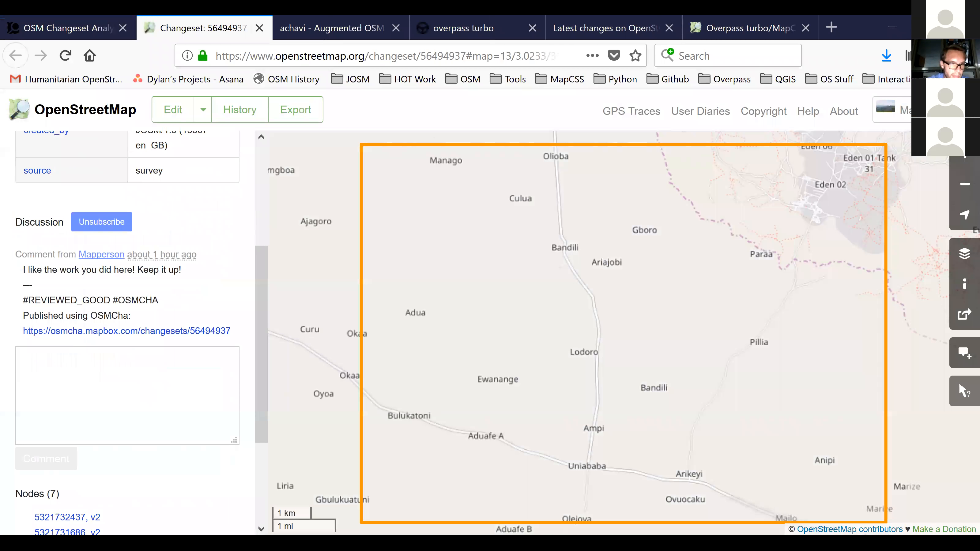
left_click_drag(23, 270, 183, 270)
left_click(185, 272)
left_click_drag(23, 300, 160, 301)
left_click(162, 302)
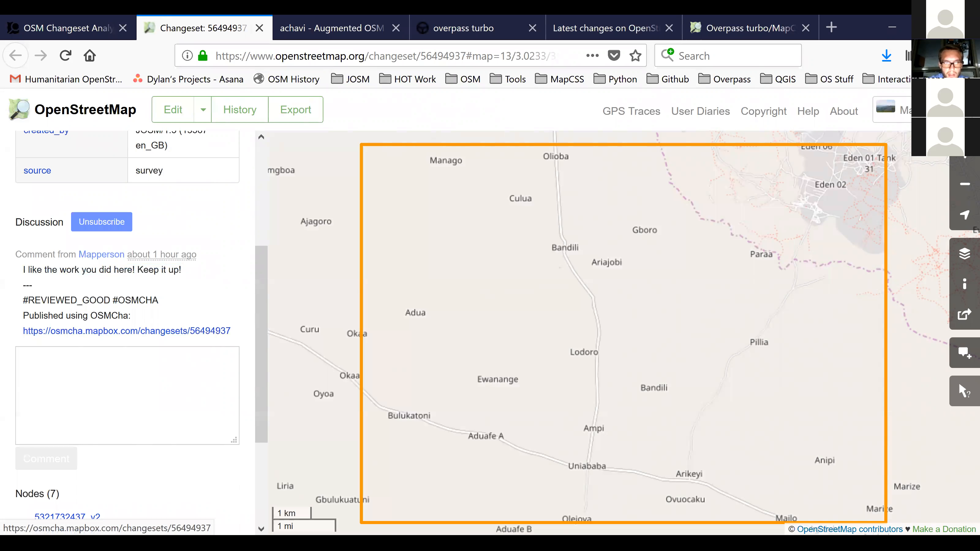
scroll(150, 266, "up", 4)
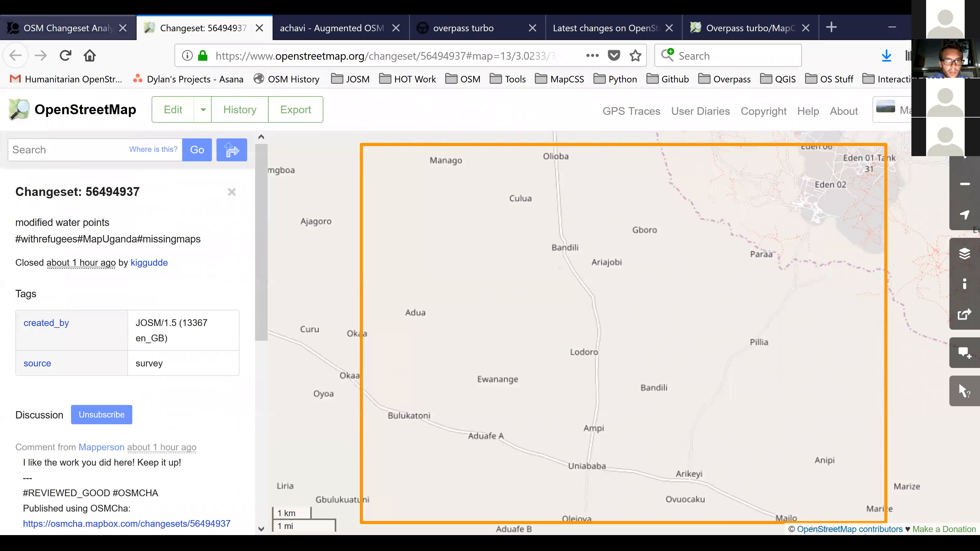
left_click(70, 28)
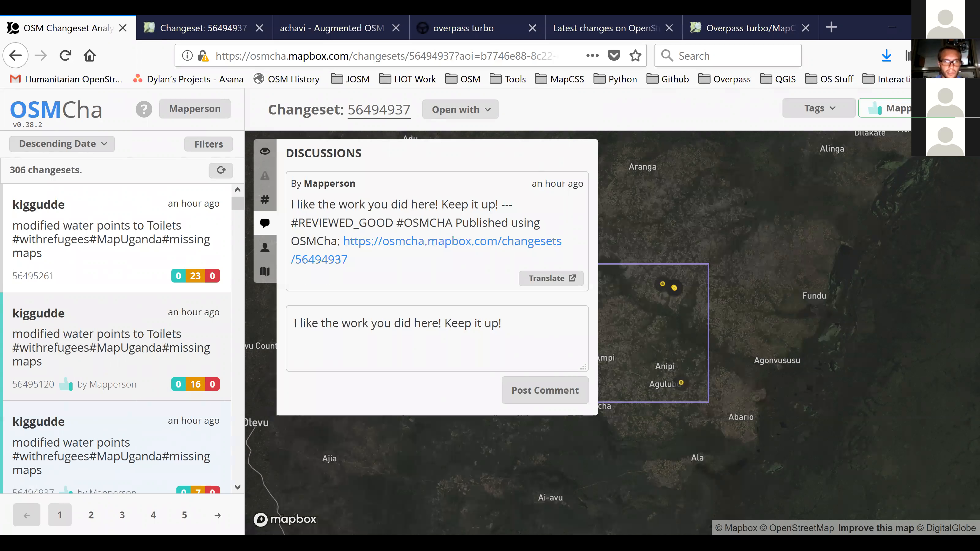
Switch to changeset 56494937 on OpenStreetMap and draft "Please review this" as a reply in its discussion.
left_click(198, 23)
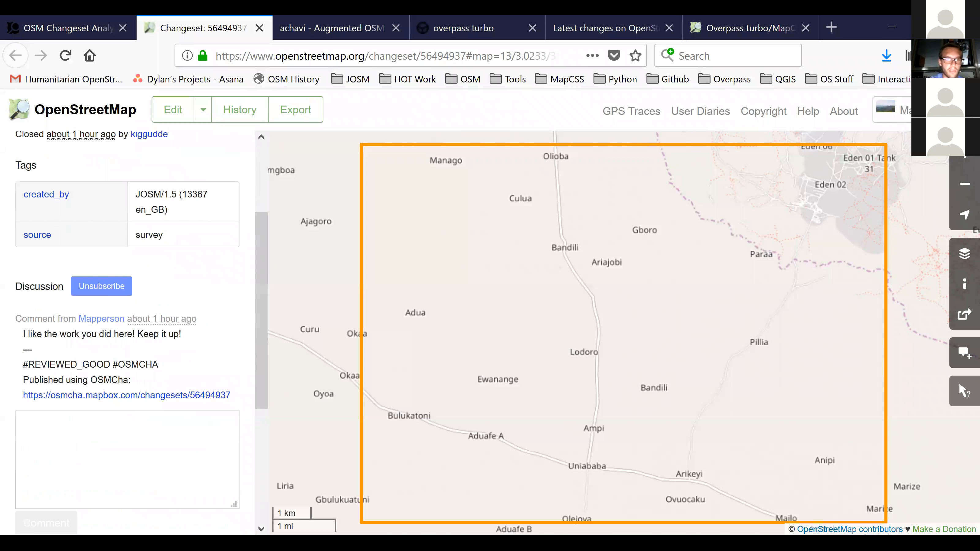
scroll(131, 332, "down", 5)
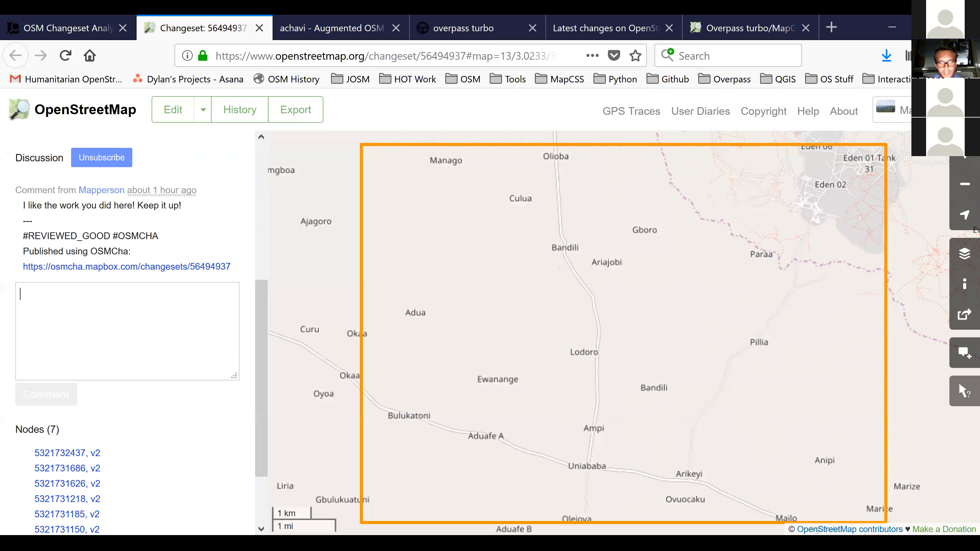
type("Please review this")
scroll(127, 332, "up", 5)
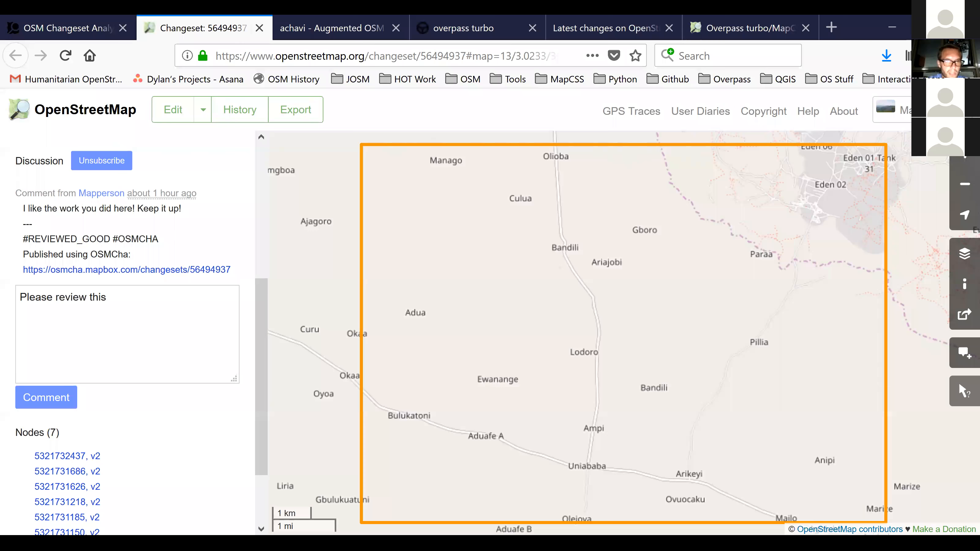
scroll(128, 332, "down", 5)
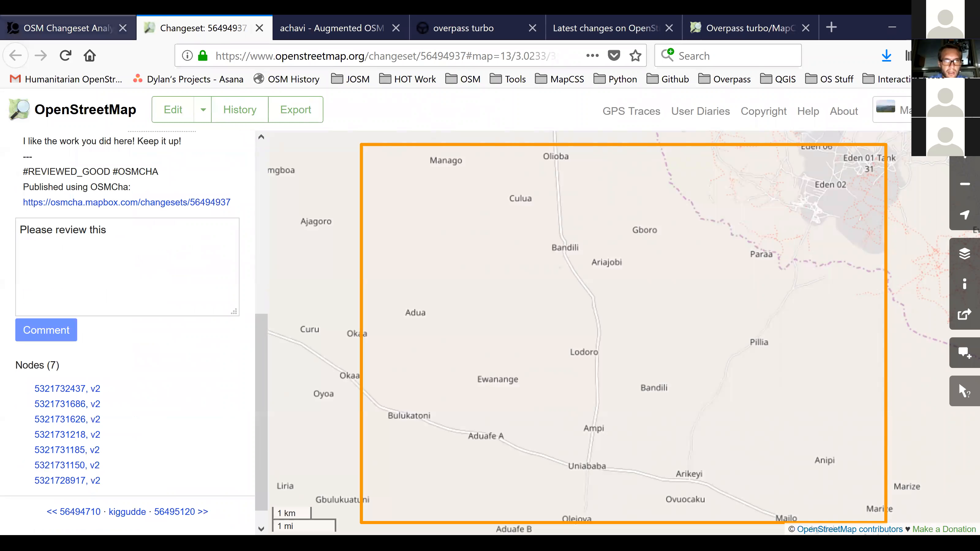
Switch back to OSMCha, view the changeset author's user information, and look through the saved filters in the account profile.
left_click(69, 27)
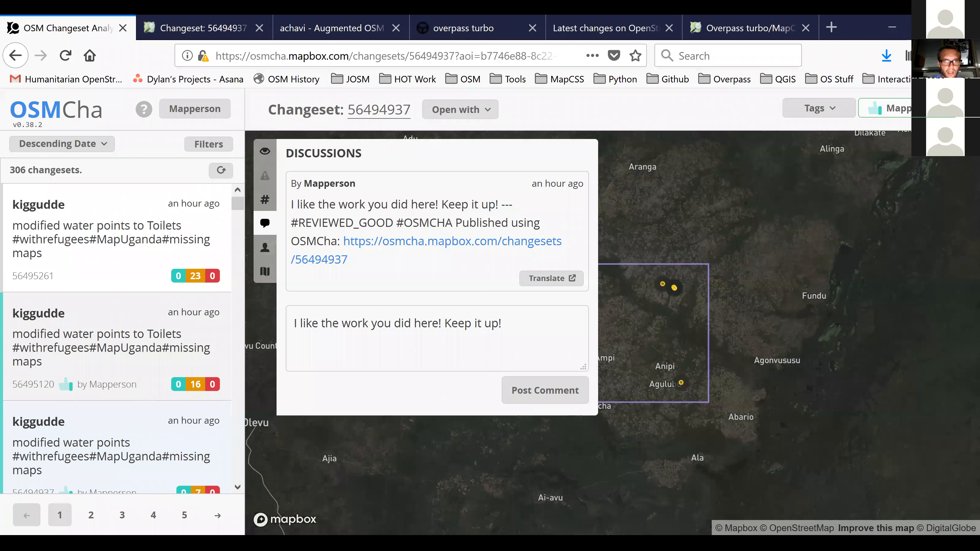
left_click(264, 247)
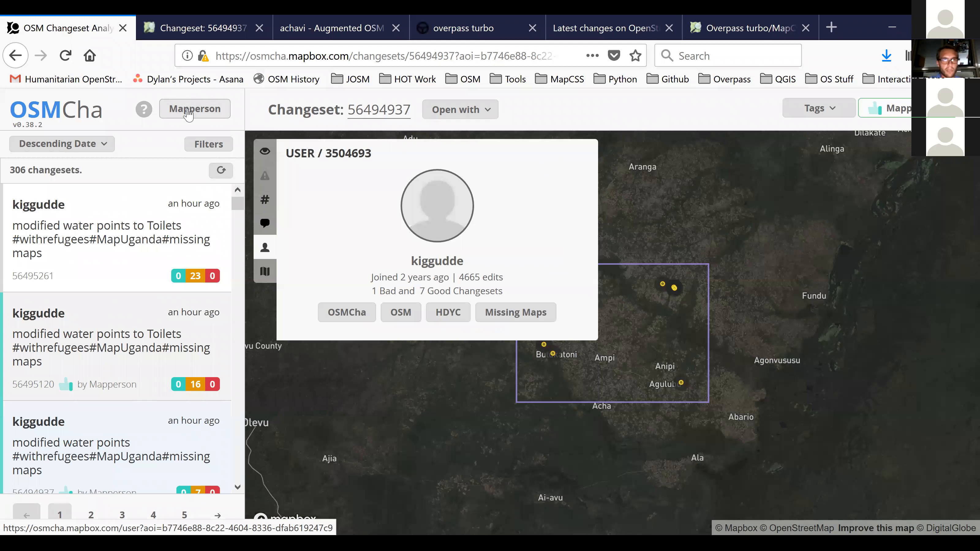
left_click(190, 110)
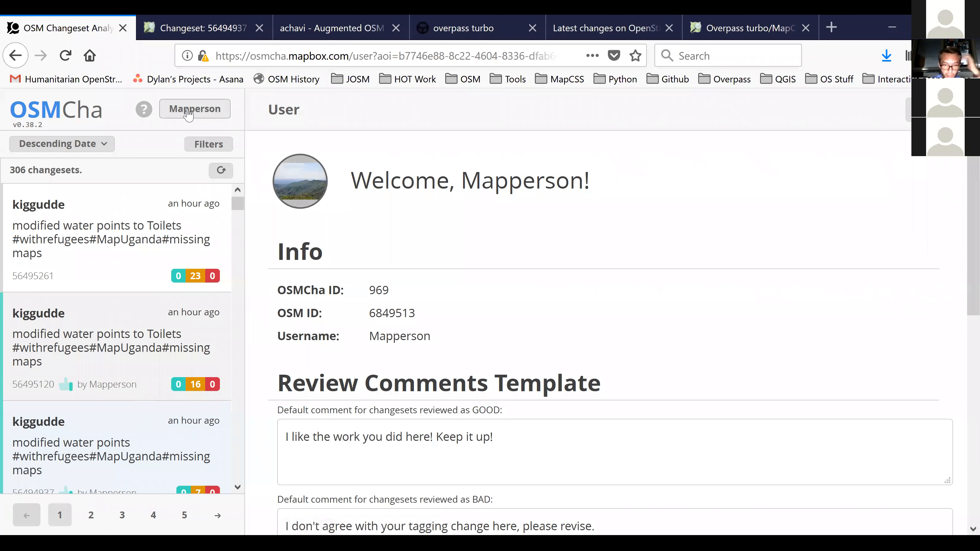
scroll(610, 332, "down", 10)
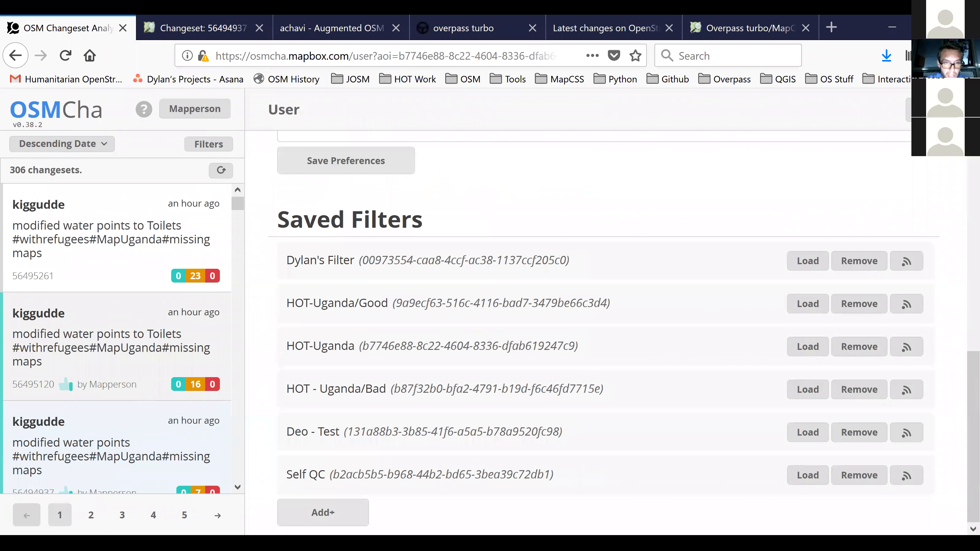
left_click(205, 148)
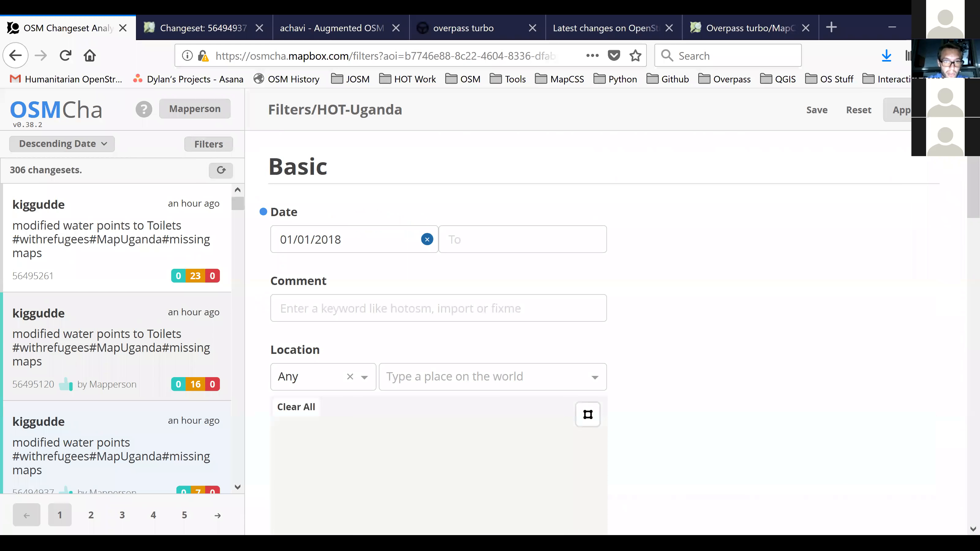
left_click(195, 108)
scroll(610, 332, "down", 4)
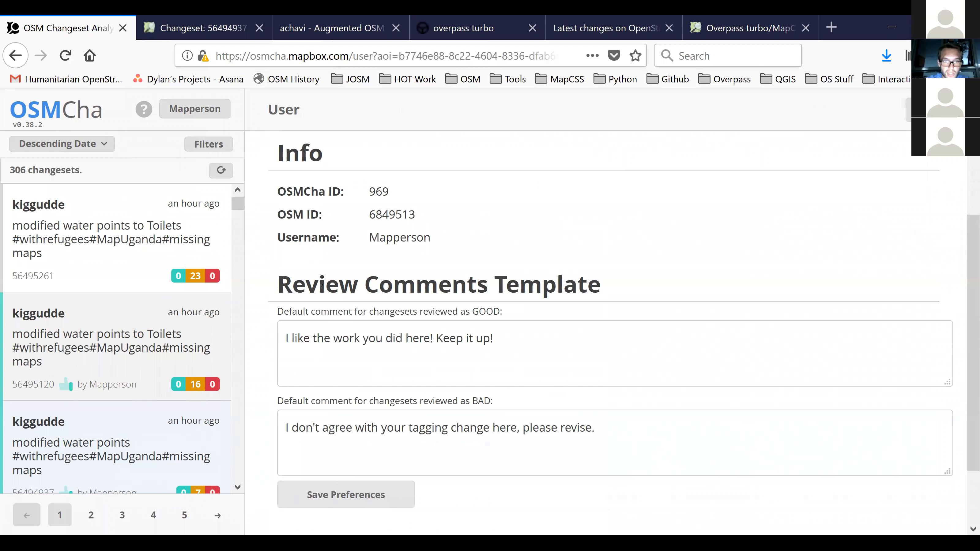
scroll(610, 332, "down", 6)
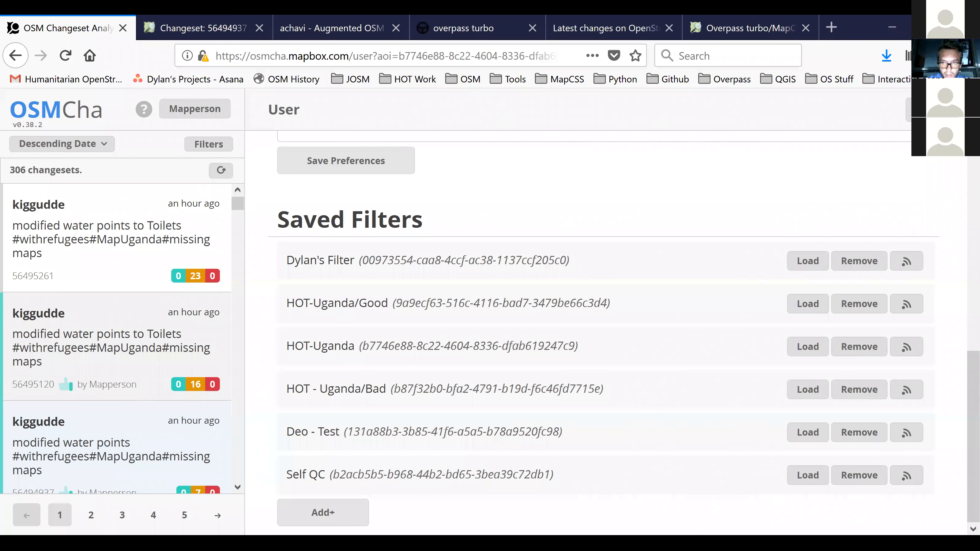
Load the saved HOT-Uganda filter, set its Review Status to Bad only, and start saving the filter.
left_click(808, 346)
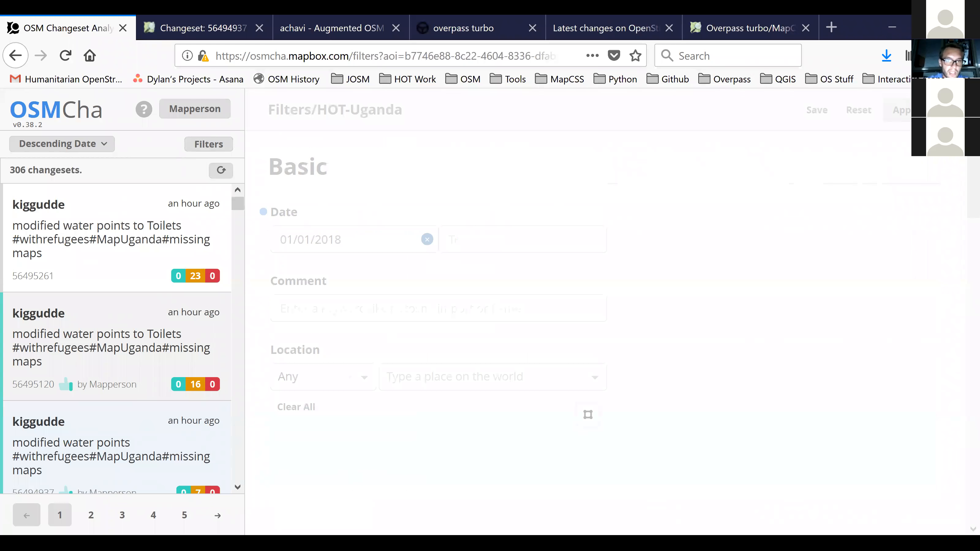
scroll(610, 332, "down", 10)
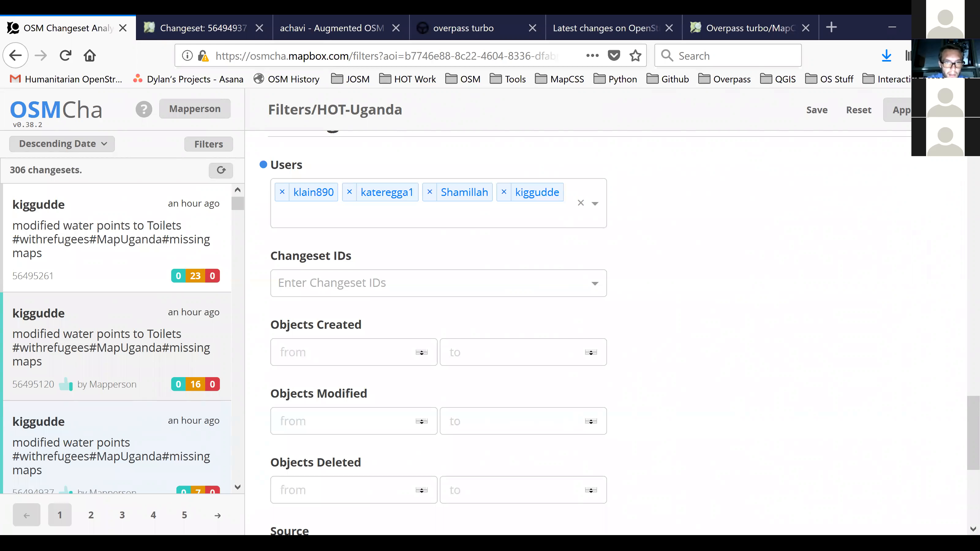
scroll(438, 326, "up", 10)
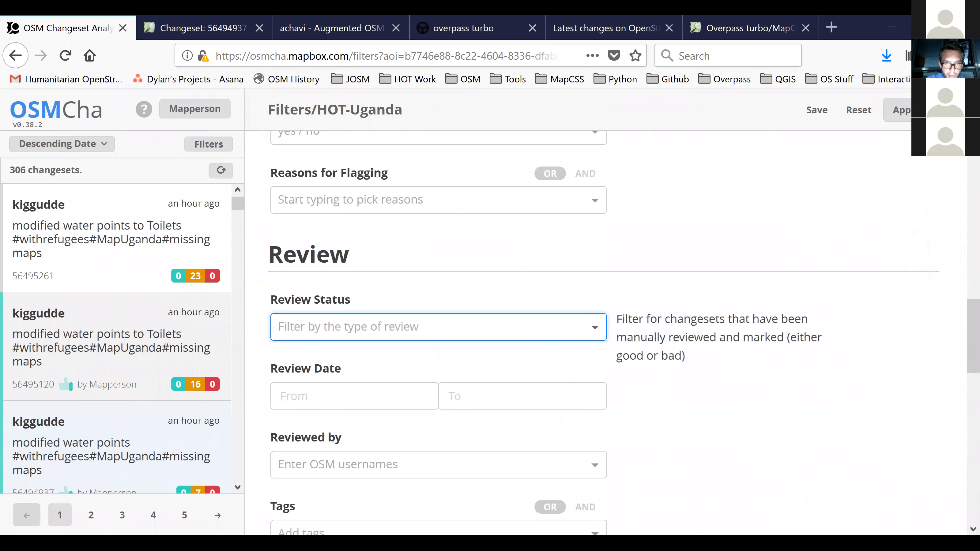
left_click(595, 327)
scroll(594, 332, "down", 4)
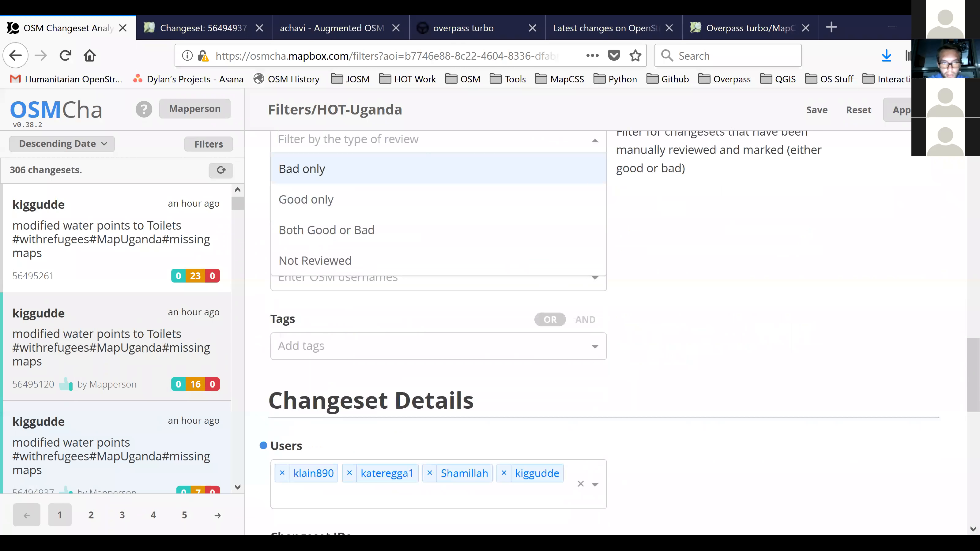
scroll(439, 332, "up", 2)
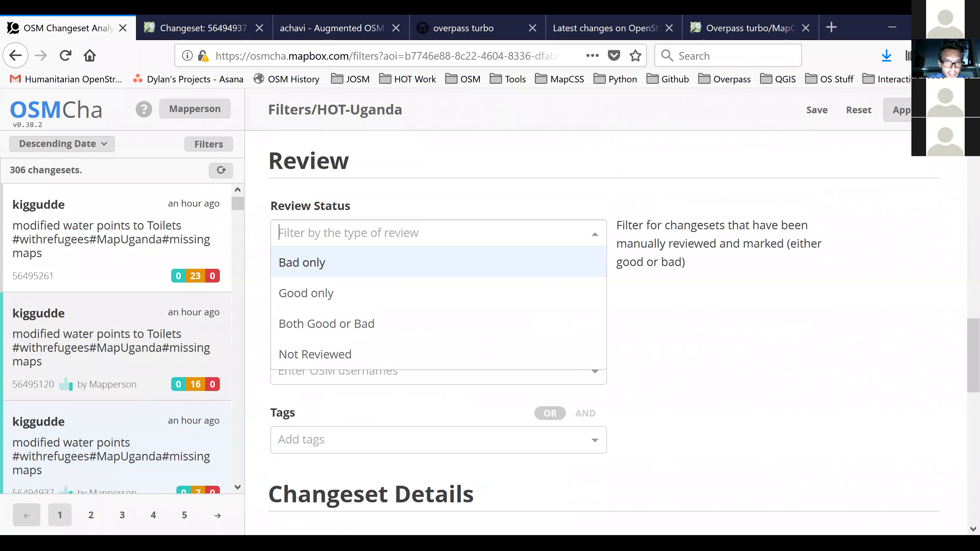
key("Return")
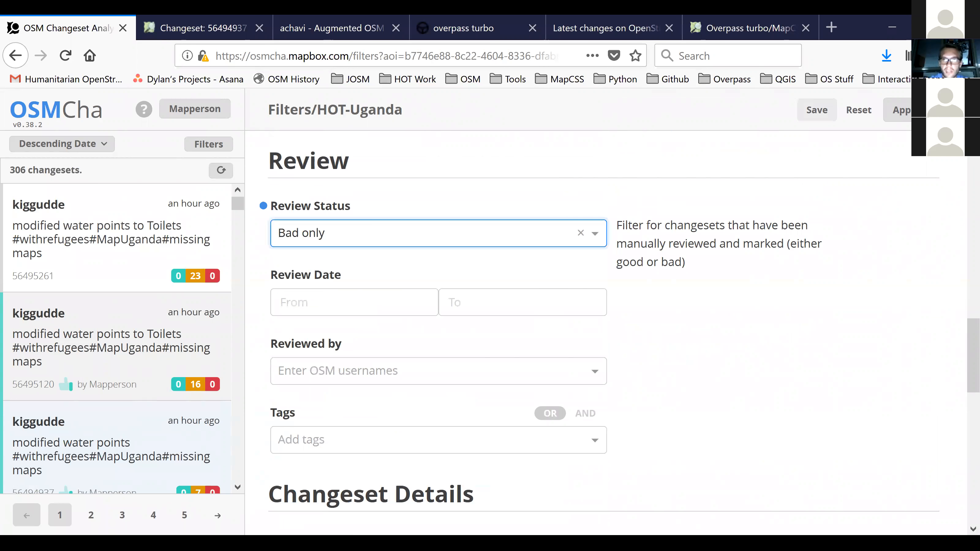
left_click(817, 110)
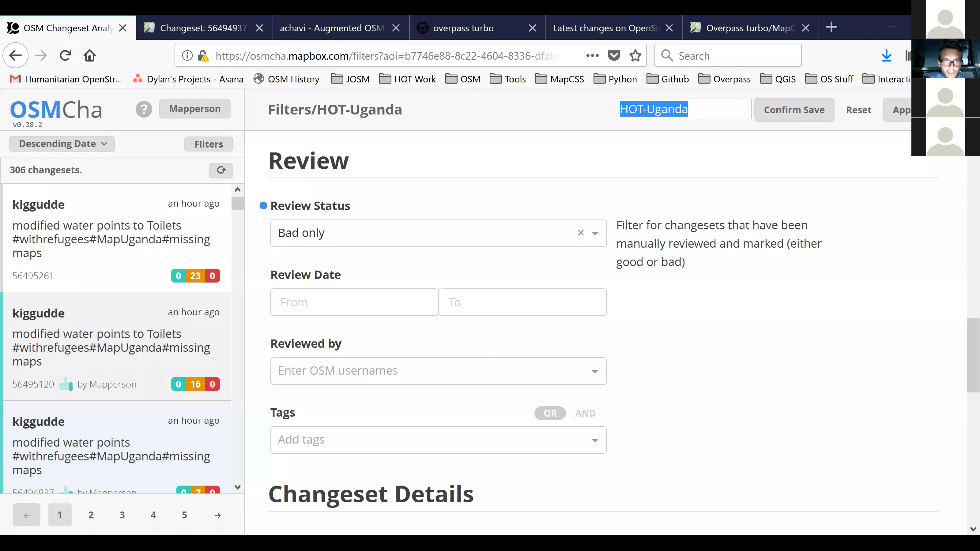
Load the saved filter HOT - Uganda/Bad from the account profile and refresh its changeset list.
left_click(195, 109)
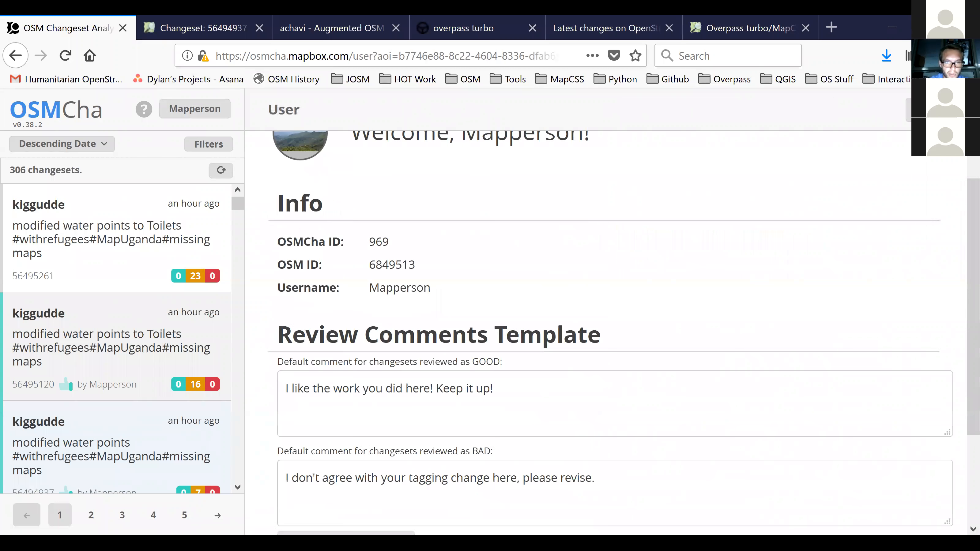
scroll(610, 332, "down", 8)
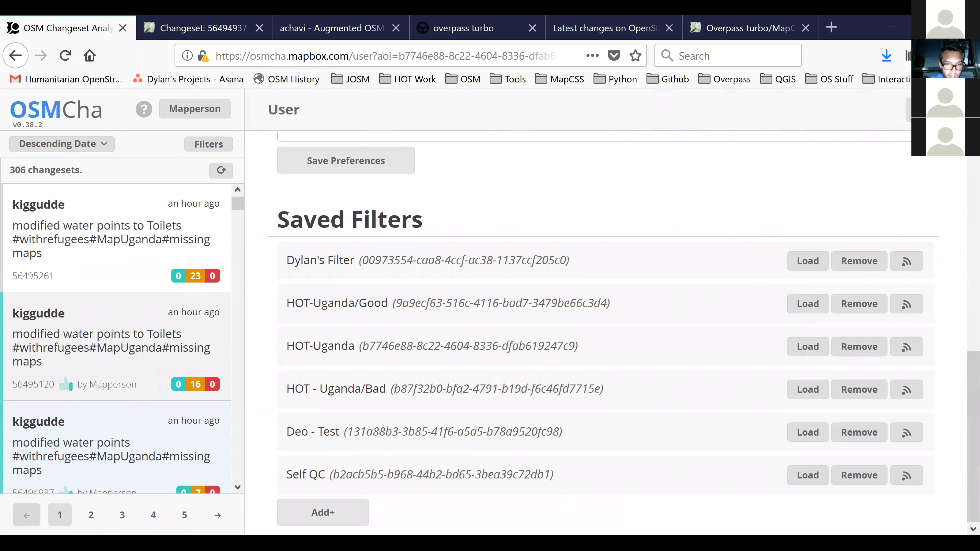
left_click(808, 390)
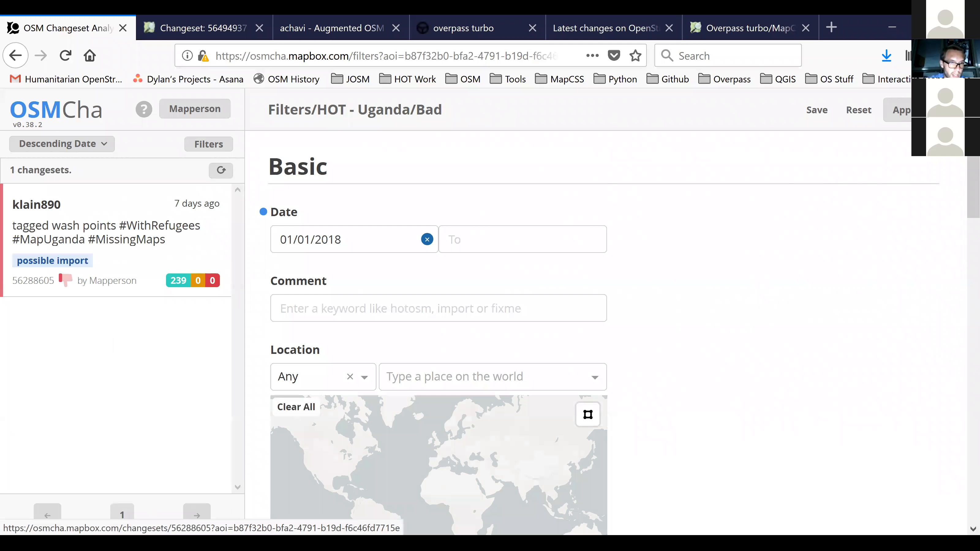
left_click(220, 170)
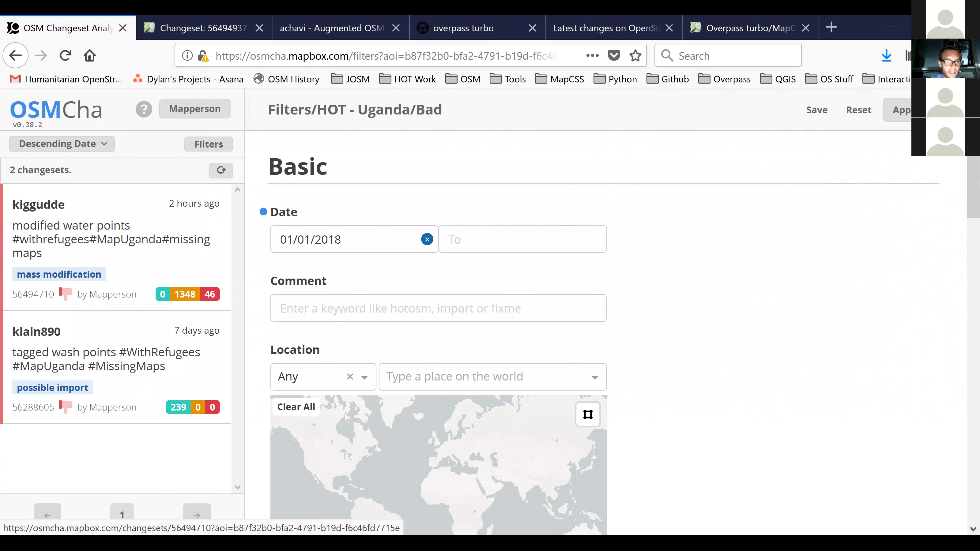
Select the mass modification changeset 56494710 in the filtered results and open it with JOSM.
left_click(117, 247)
left_click(460, 110)
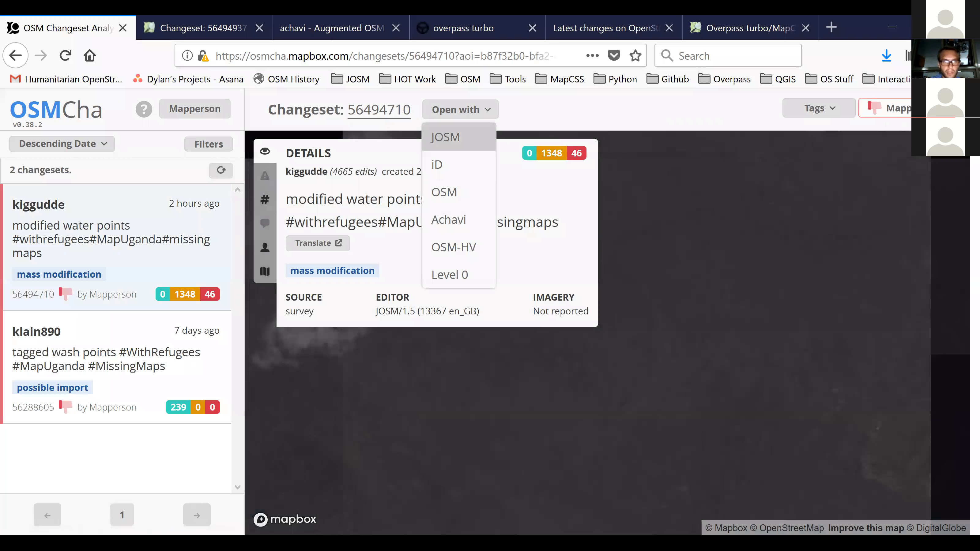
left_click(458, 137)
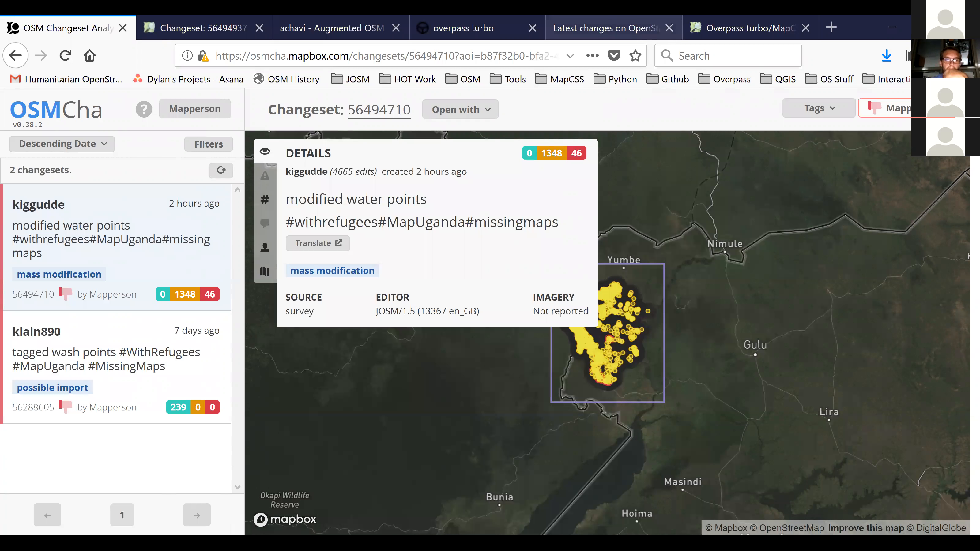
Open the RSS feed of the saved filter HOT - Uganda/Bad from the account profile.
left_click(189, 112)
scroll(610, 333, "down", 8)
scroll(610, 332, "down", 3)
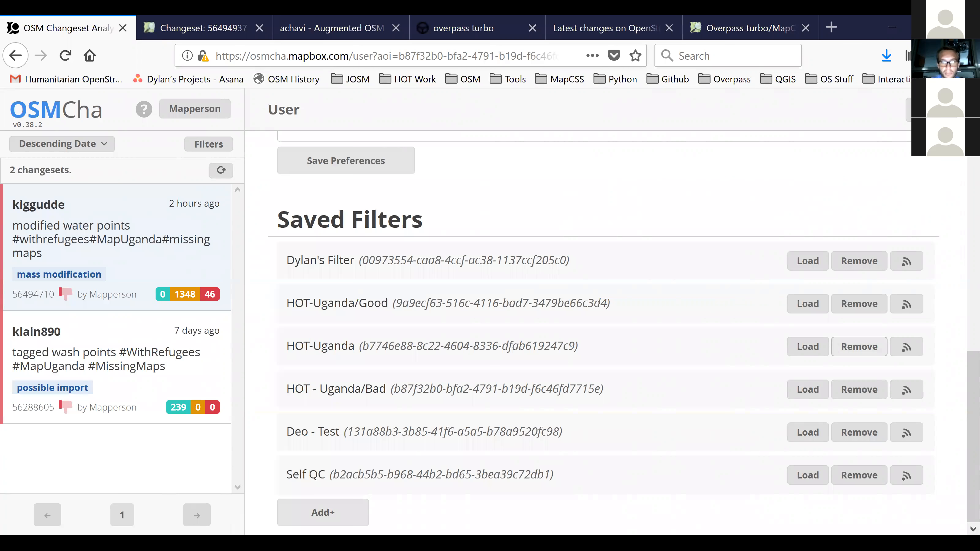
left_click(907, 390)
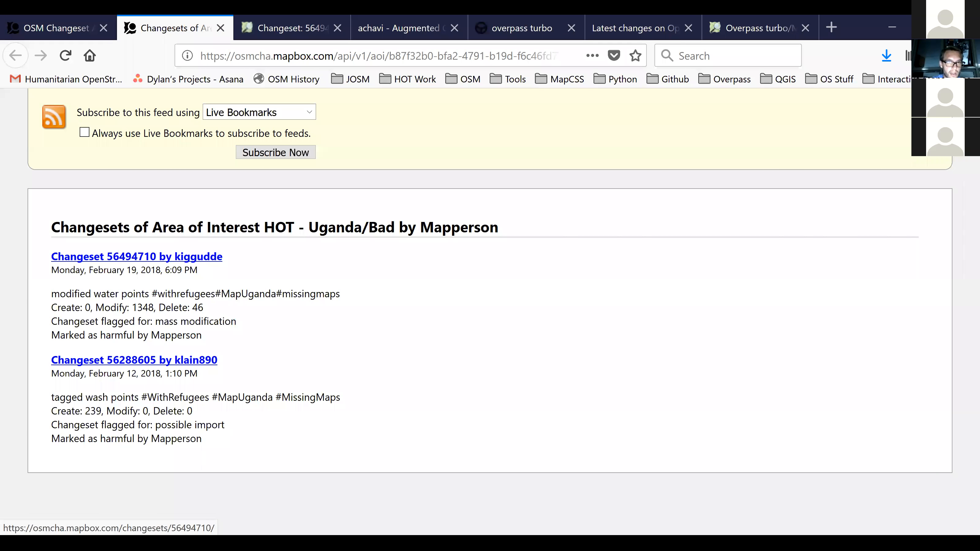
Subscribe to the HOT - Uganda/Bad feed as a live bookmark named These are Bad Changesets in the Bookmarks Toolbar folder.
left_click(279, 113)
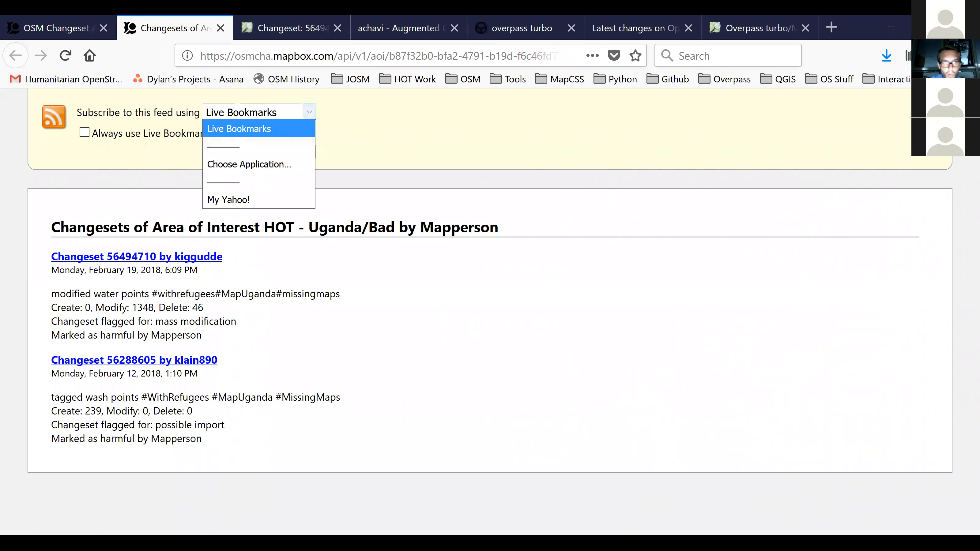
key("Escape")
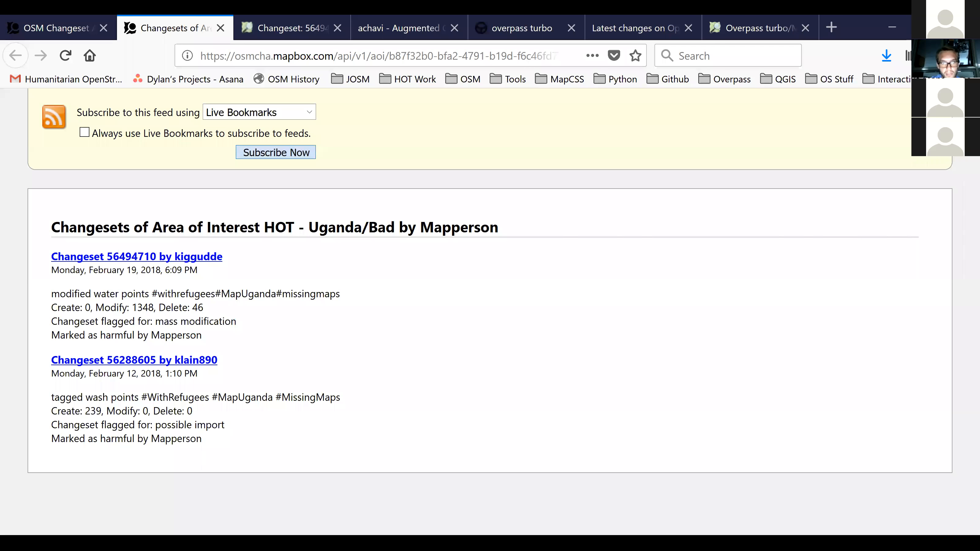
left_click(276, 152)
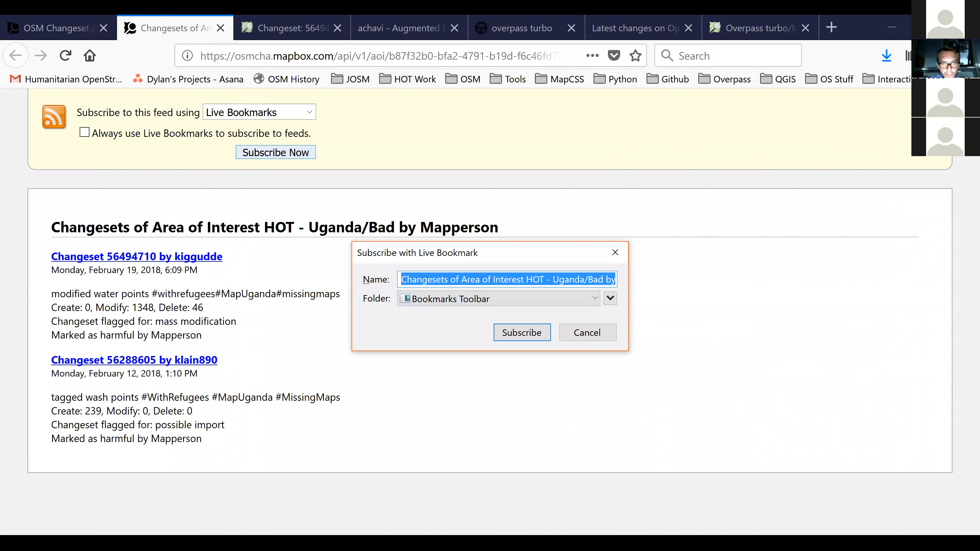
type("These are Bad Changesets")
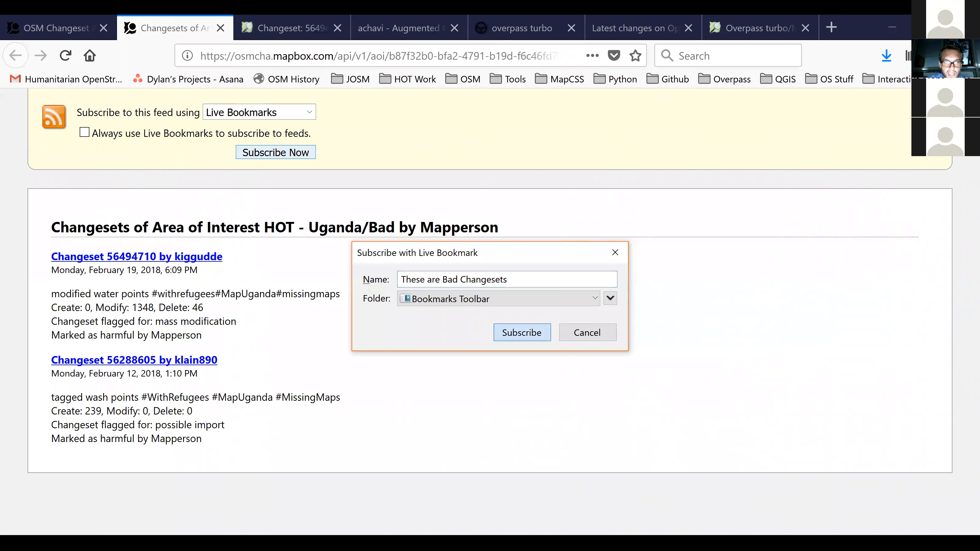
left_click(522, 333)
Open changeset 56494710 from the These are Bad Changesets live bookmark and check the bookmark's entries again.
left_click(972, 79)
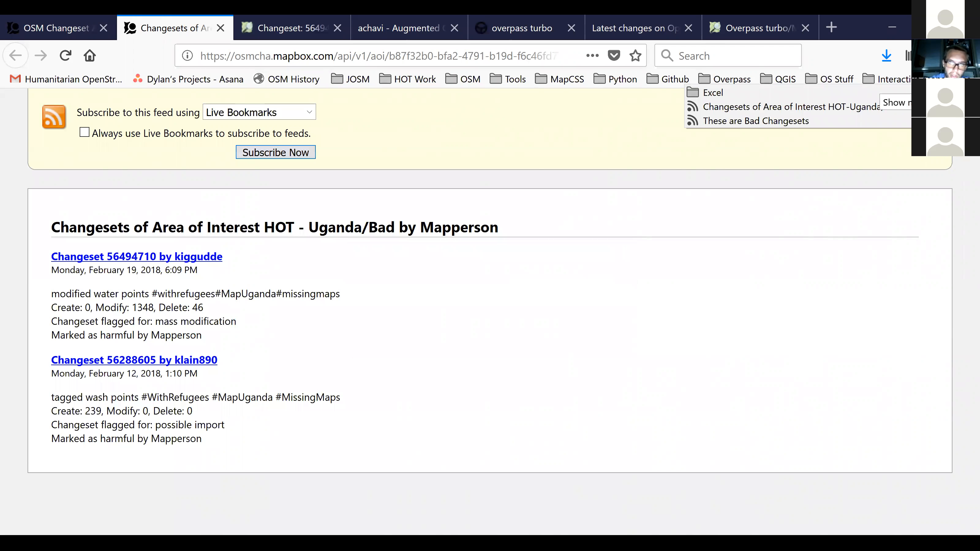
mouse_move(849, 121)
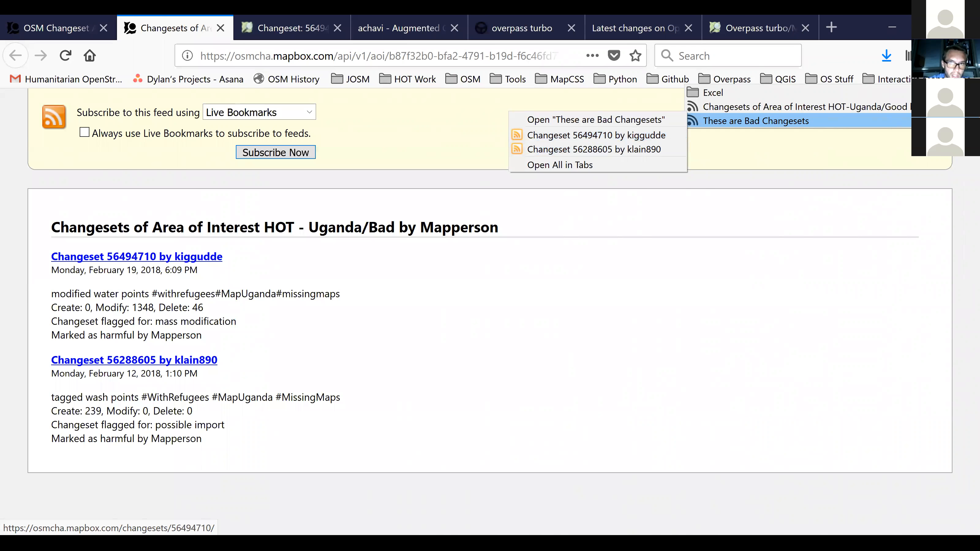
left_click(596, 120)
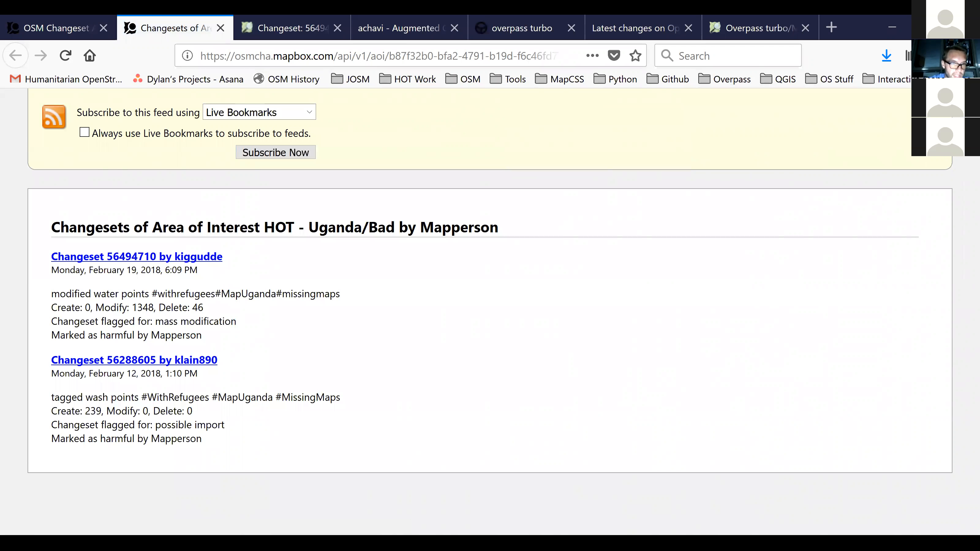
left_click(967, 56)
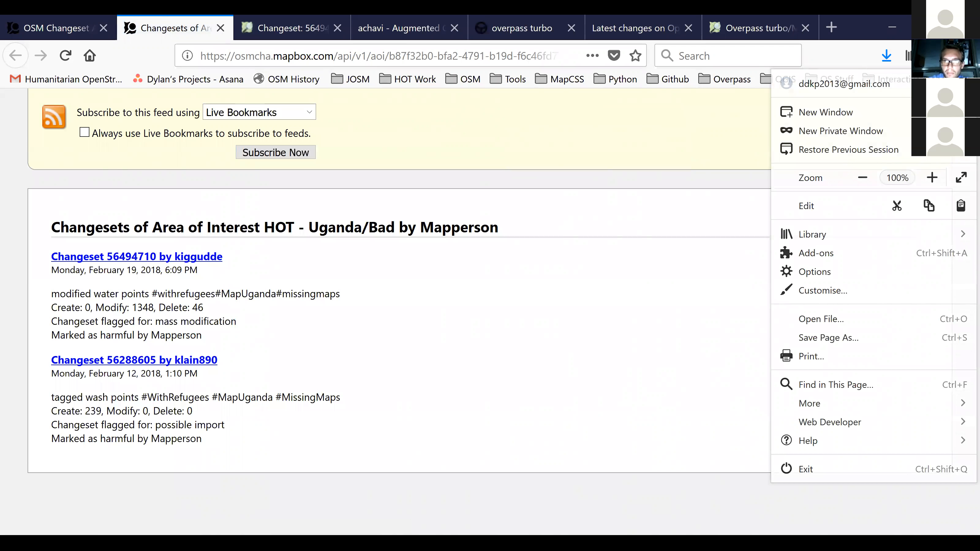
left_click(967, 56)
left_click(971, 79)
mouse_move(788, 121)
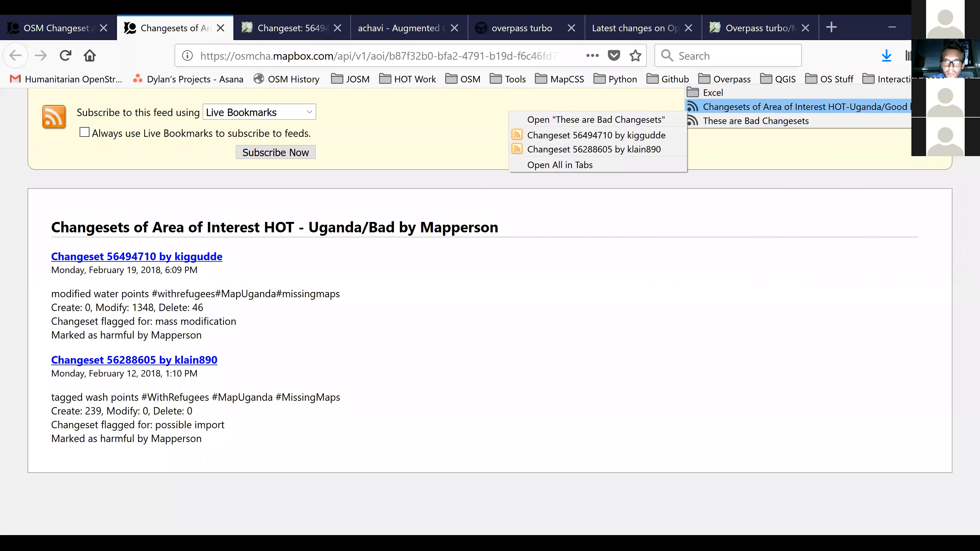
left_click(596, 134)
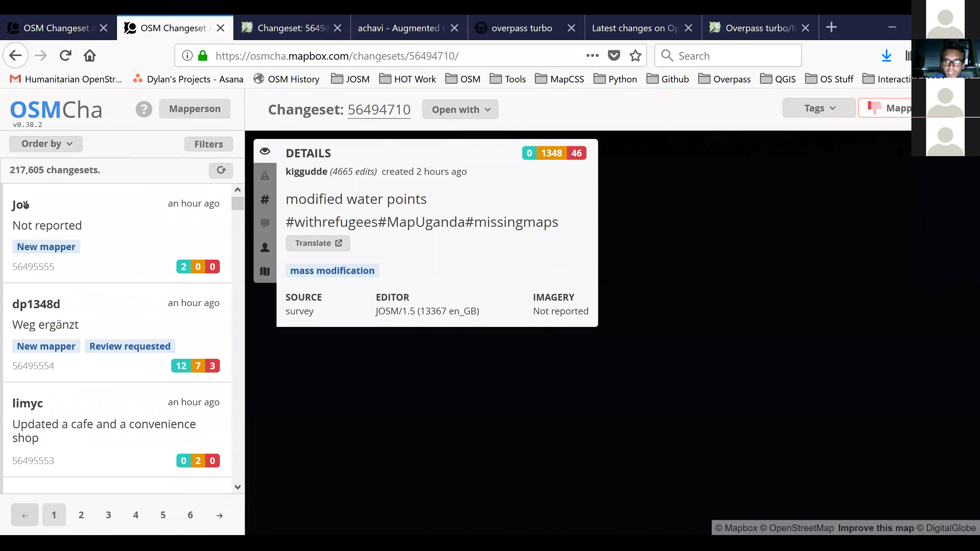
left_click(971, 79)
mouse_move(757, 121)
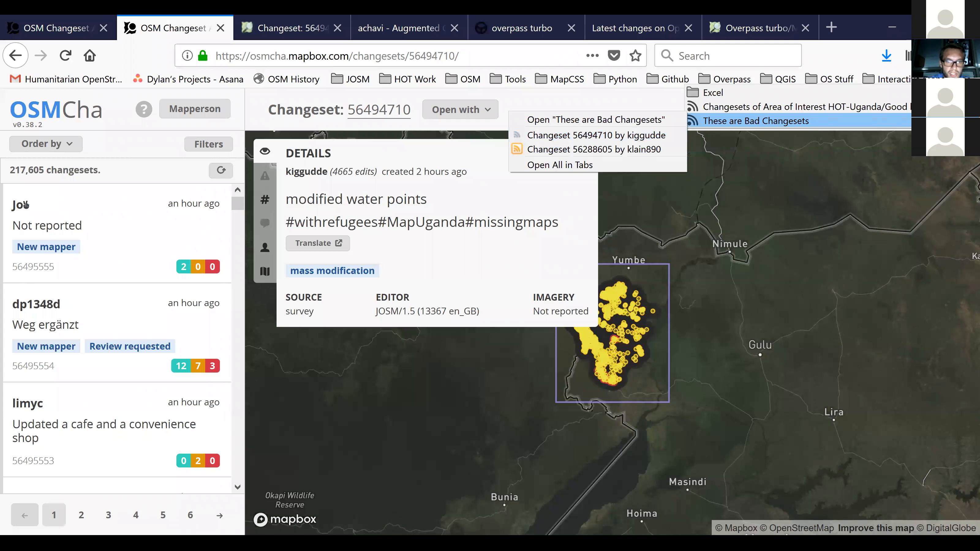
key("Escape")
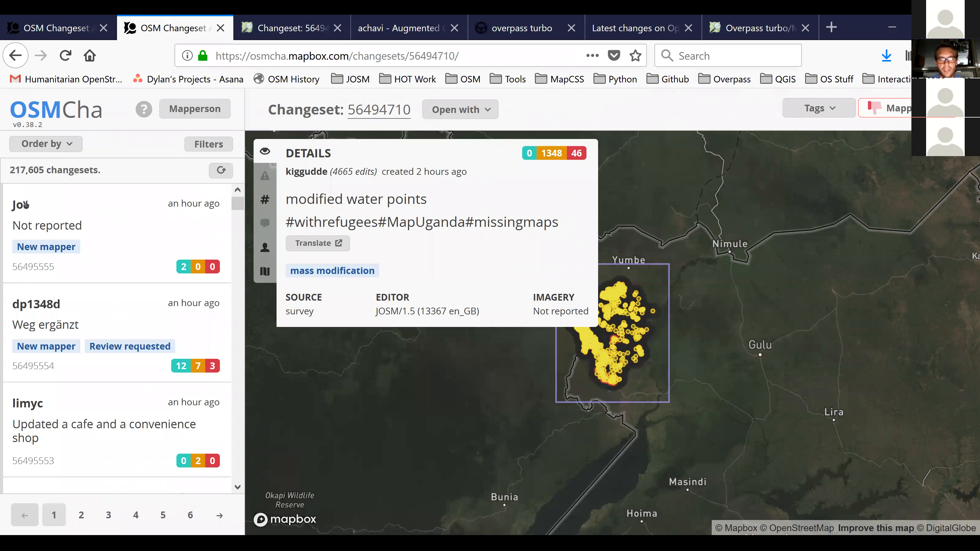
Filter the changesets by creator, entering the signed-in account's own username under Users, and apply the filter.
left_click(222, 149)
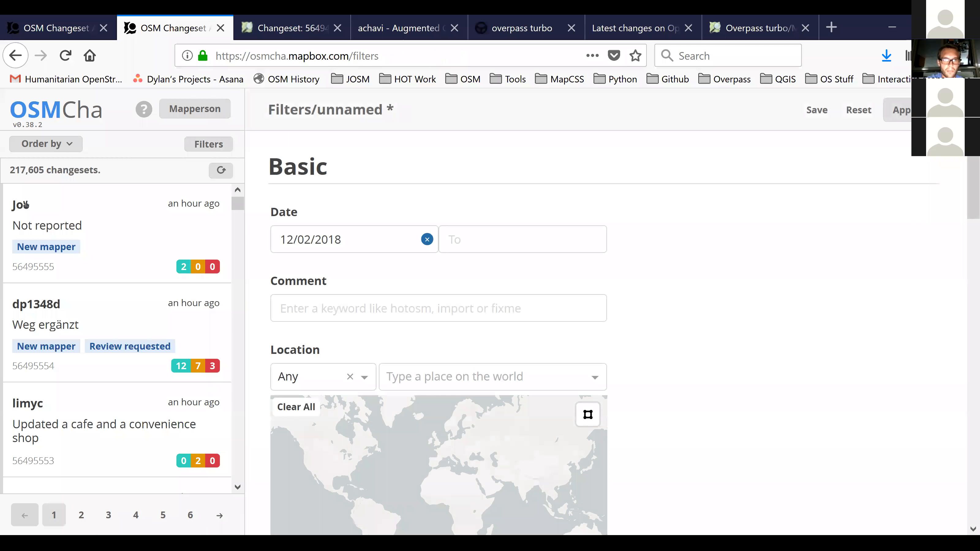
scroll(624, 334, "down", 3)
scroll(604, 344, "up", 3)
scroll(439, 332, "down", 20)
scroll(438, 332, "down", 6)
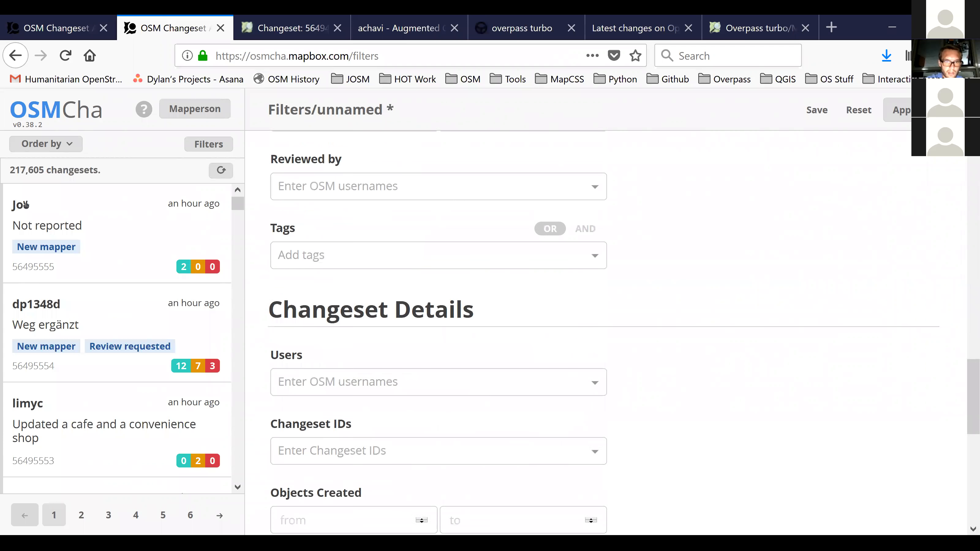
left_click(425, 192)
type("Mapperson")
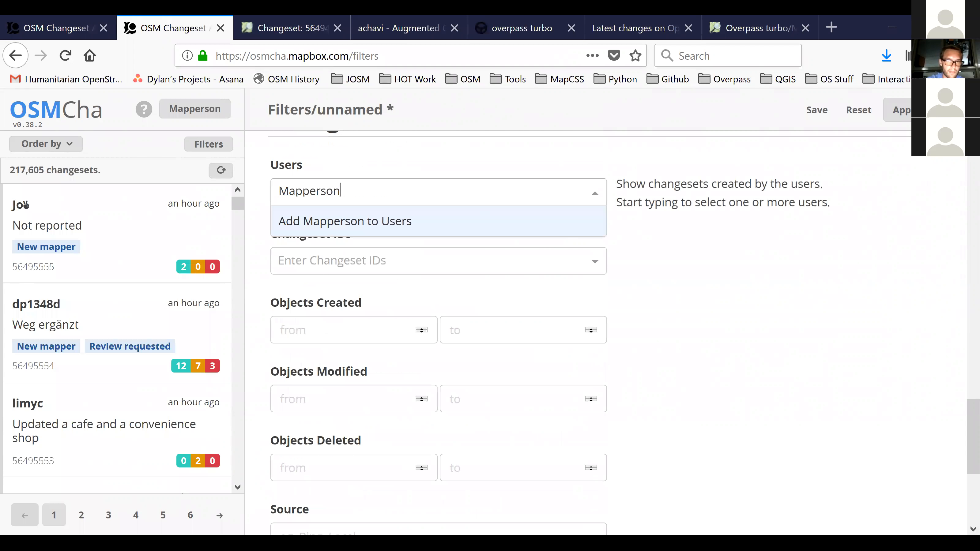
key("Return")
left_click(901, 110)
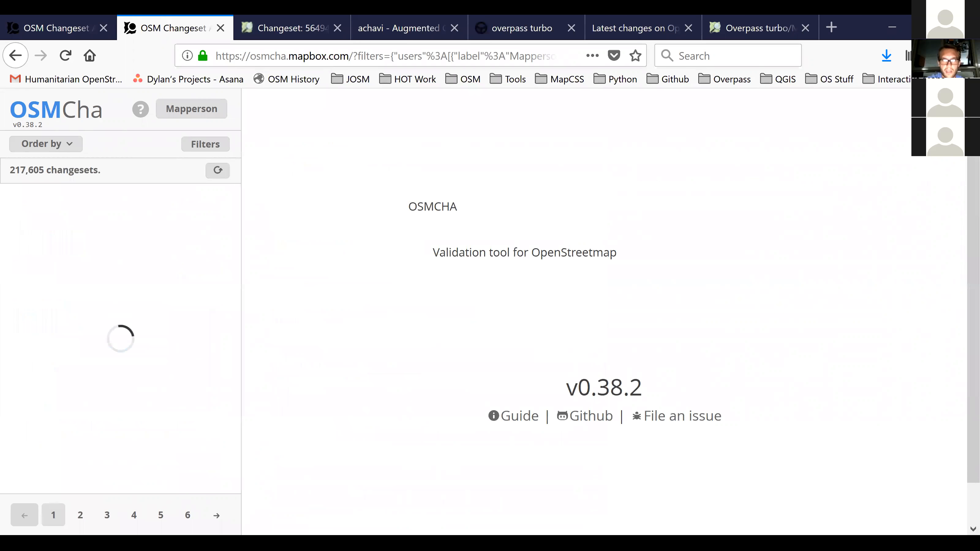
Copy the filtered results' web address and open it in a new browser tab.
left_click(406, 56)
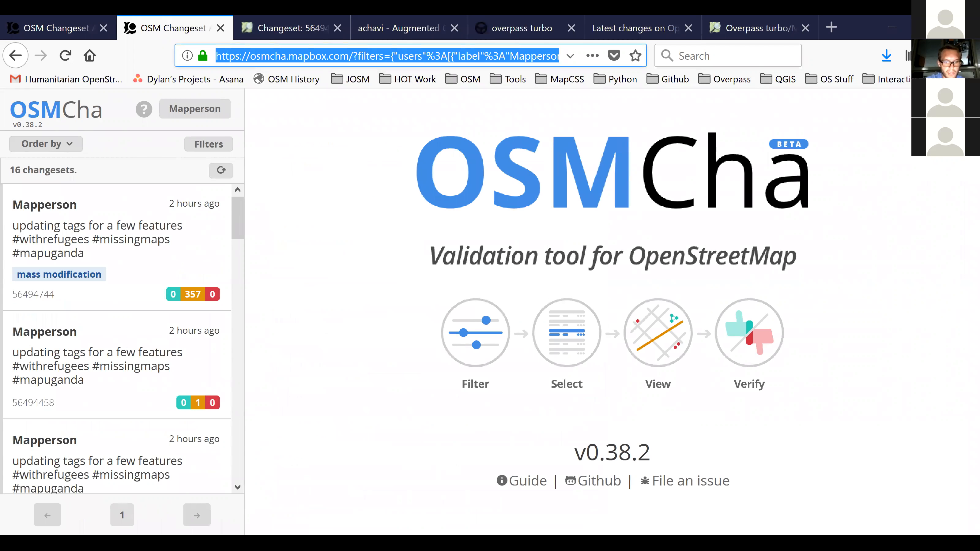
left_click(831, 27)
type("https://osmcha.mapbox.com/?filters=%7B%22users%22%3A%5B%7B%22label%22%3A%22Mapperson%22%2C%22value%22%3A%22Mapperson%22%7D%5D%7D")
key("Return")
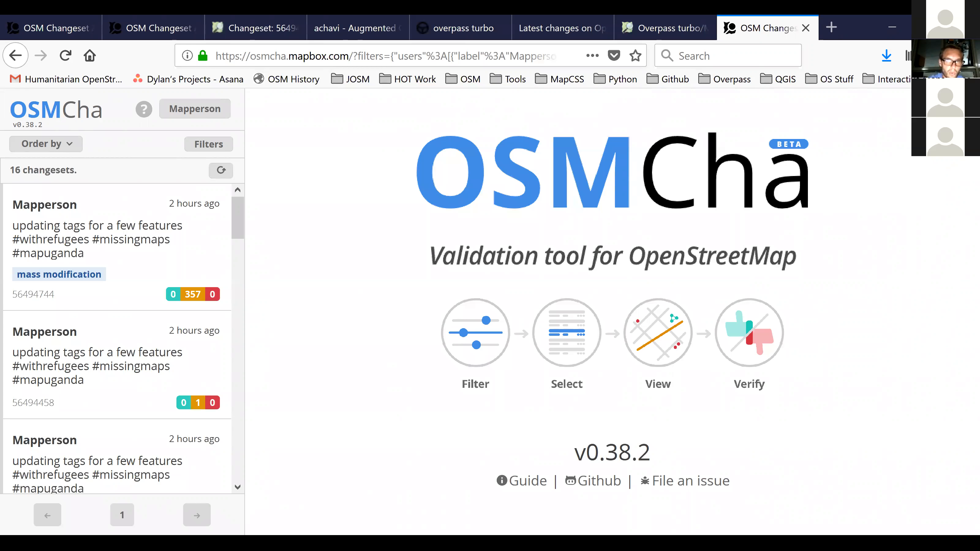
Examine how the filter parameters are encoded in the page's web address and look over the available sort orders.
left_click(432, 56)
left_click(417, 56)
left_click_drag(417, 56, 448, 56)
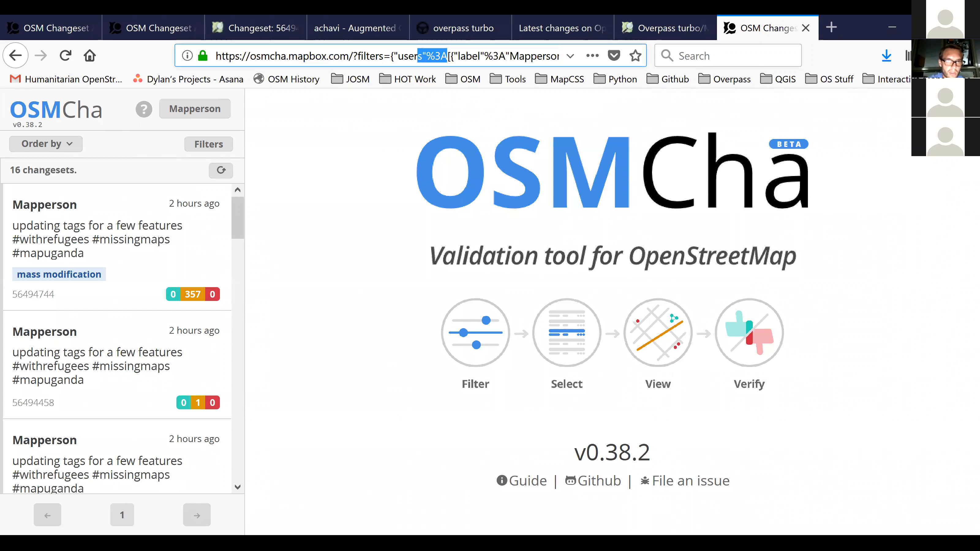
left_click(45, 144)
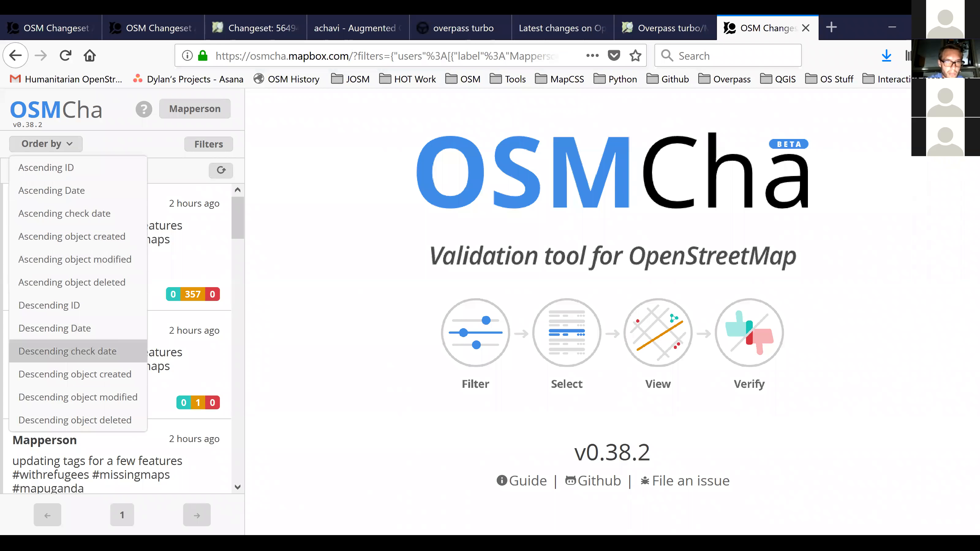
left_click(134, 136)
left_click_drag(352, 56, 563, 56)
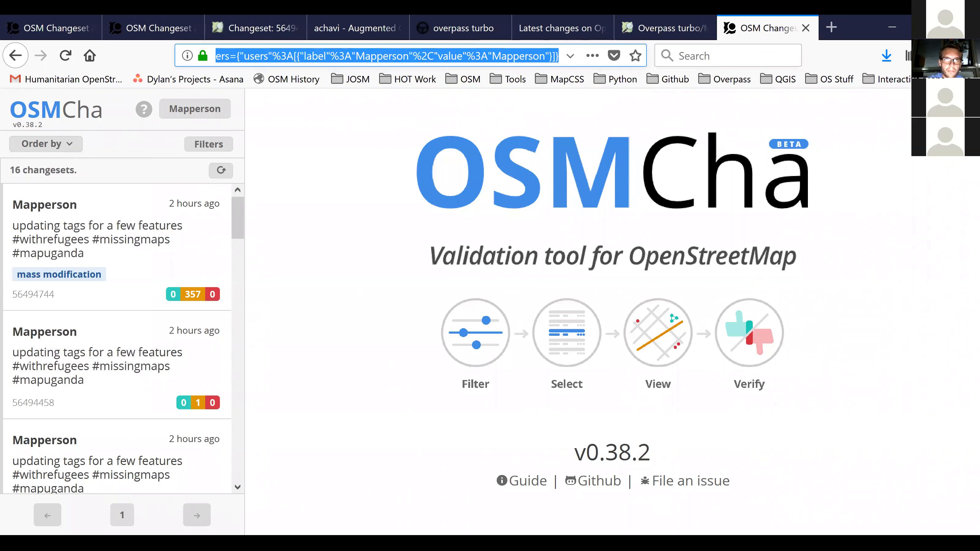
left_click(559, 56)
left_click_drag(300, 56, 116, 56)
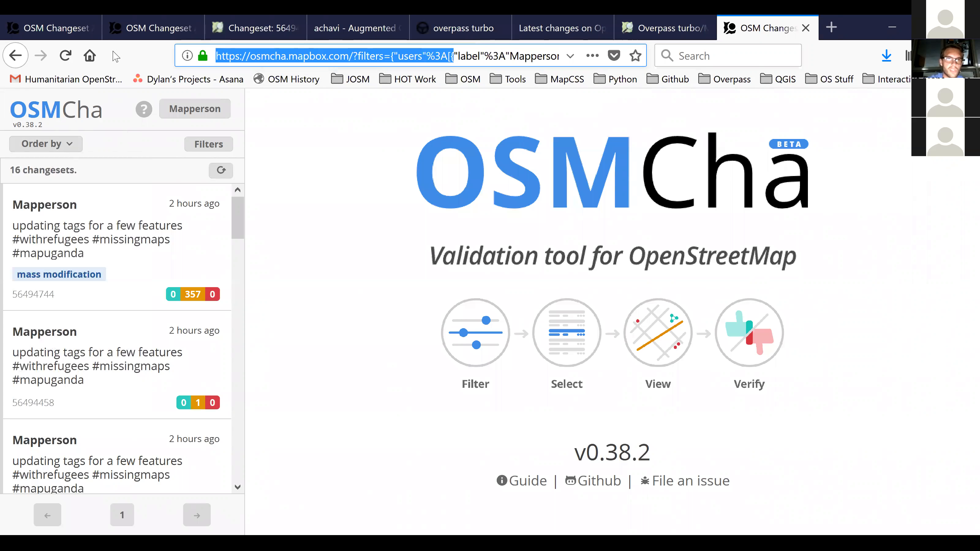
left_click(133, 91)
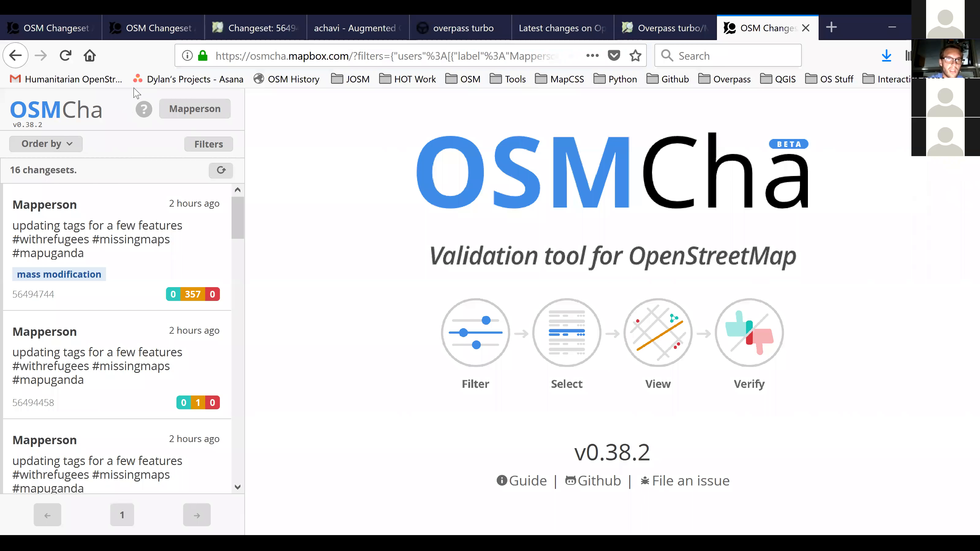
Return to the original filtered results and review the filter form's criteria, including the Review Status options and Changeset Details.
left_click(147, 18)
left_click(49, 22)
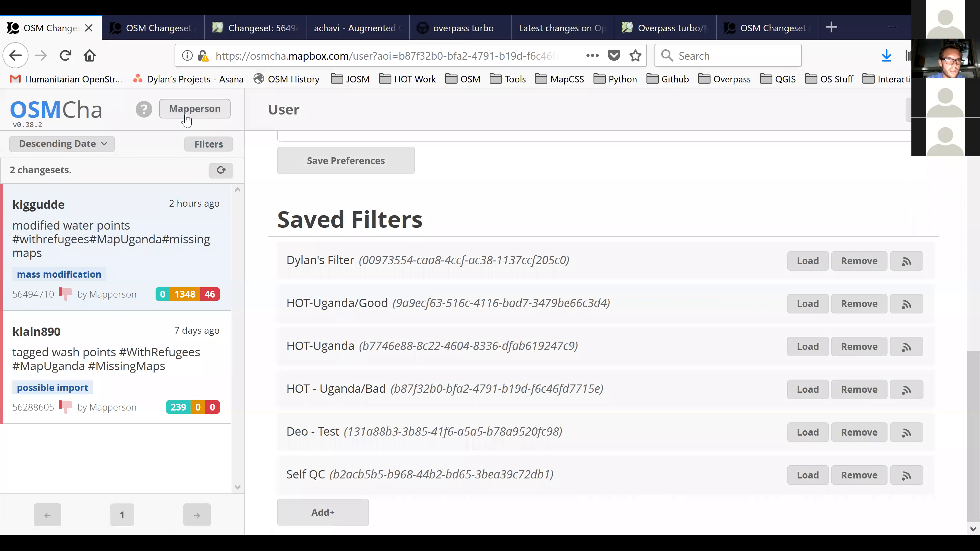
left_click(150, 24)
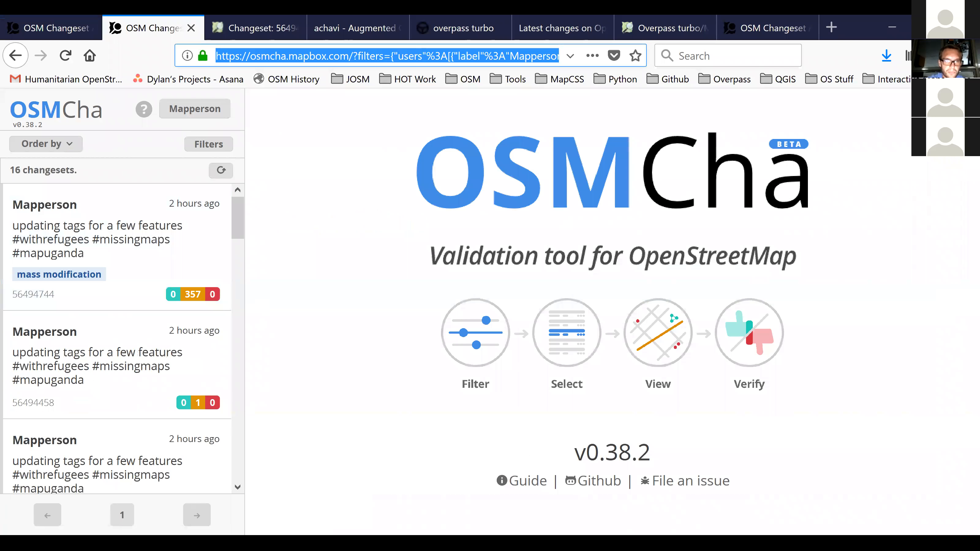
left_click(216, 146)
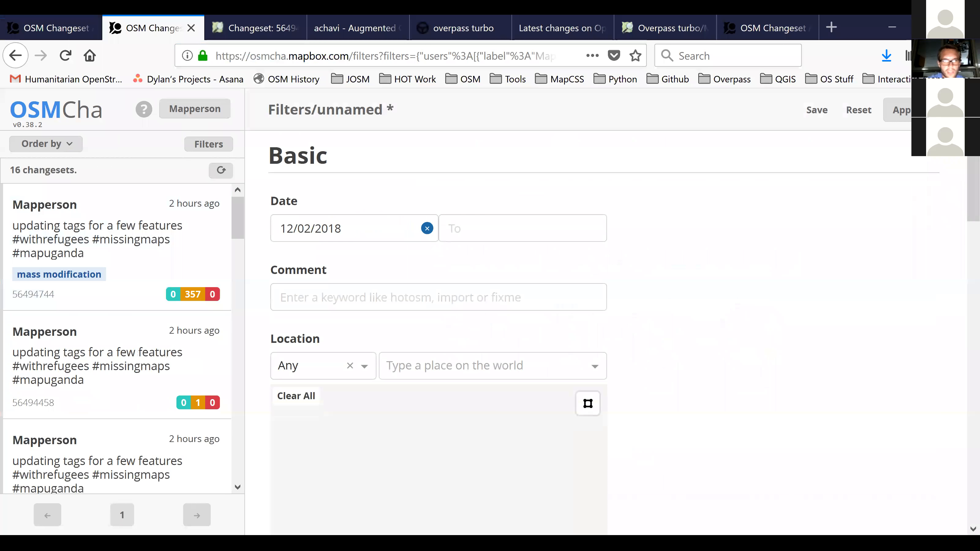
scroll(438, 309, "down", 7)
scroll(439, 309, "down", 15)
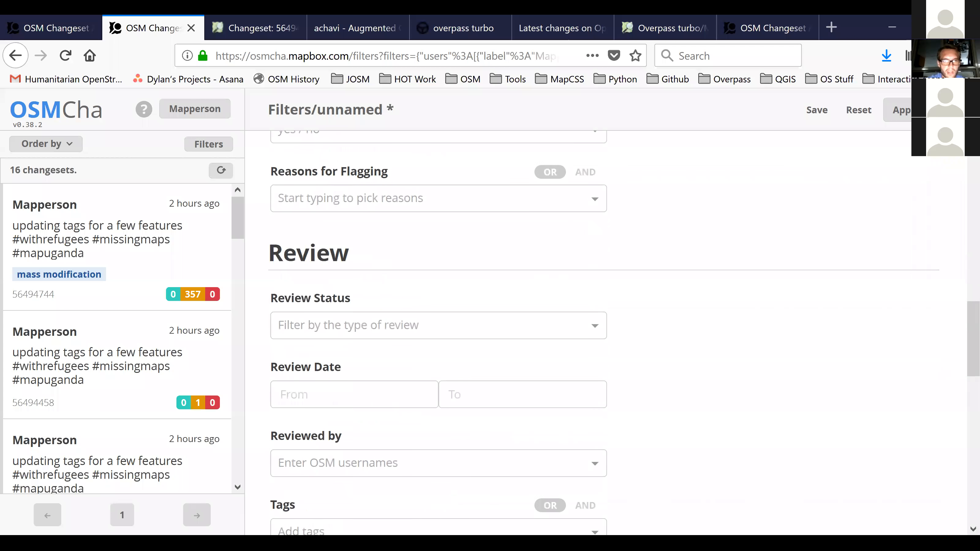
scroll(438, 309, "up", 5)
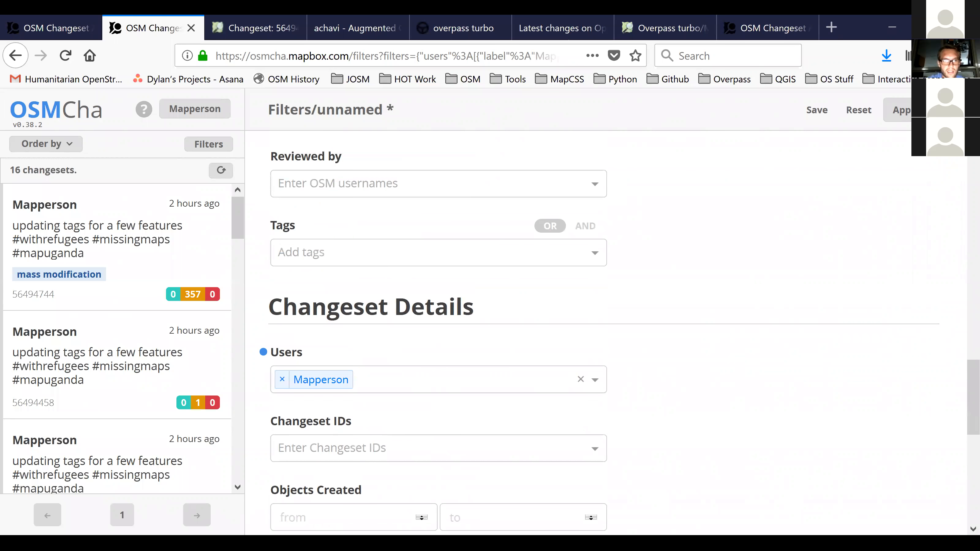
scroll(438, 309, "up", 10)
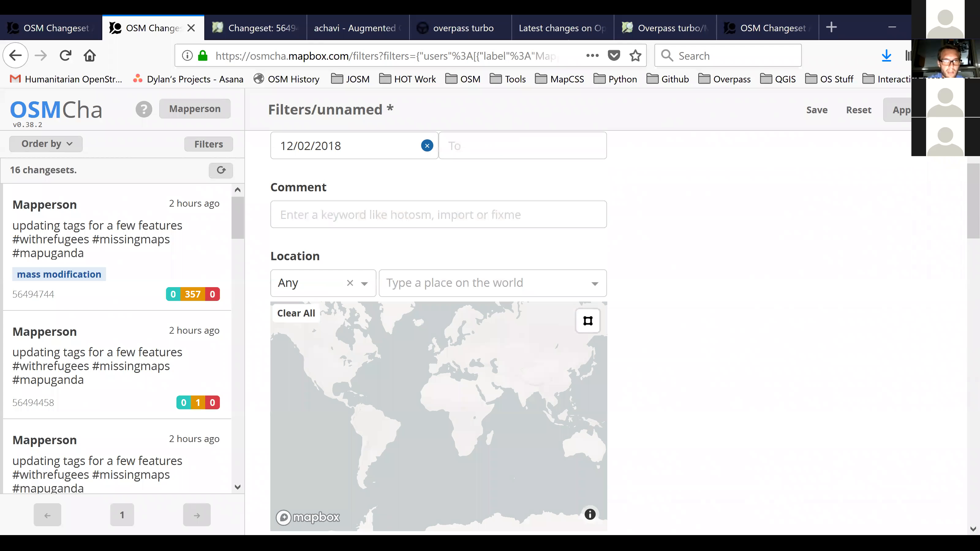
scroll(438, 309, "down", 7)
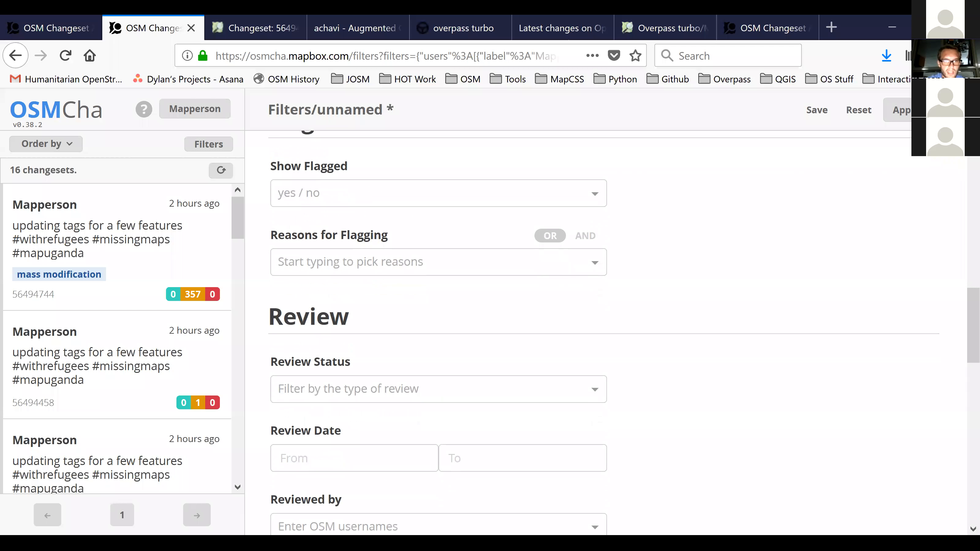
scroll(438, 328, "down", 1)
left_click(438, 327)
left_click(438, 327)
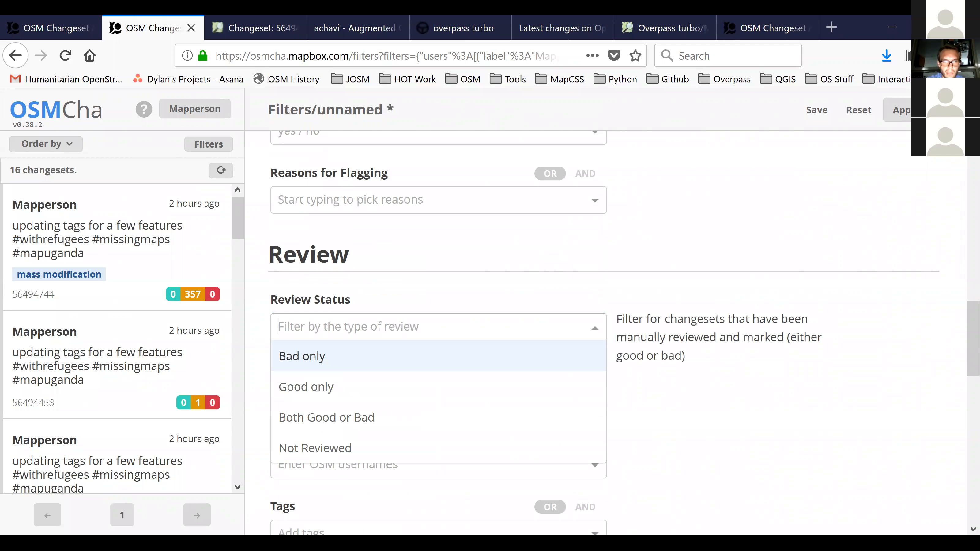
scroll(438, 328, "down", 10)
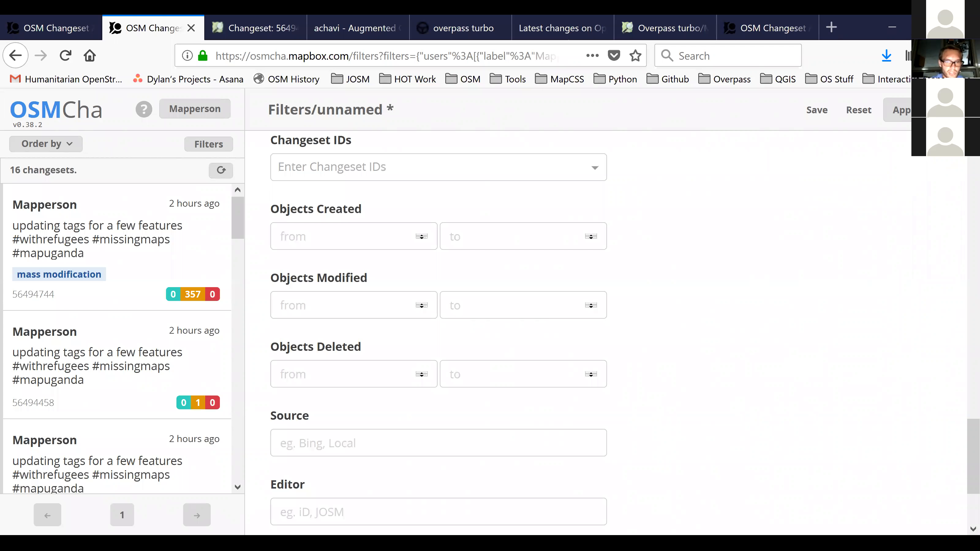
scroll(438, 328, "down", 3)
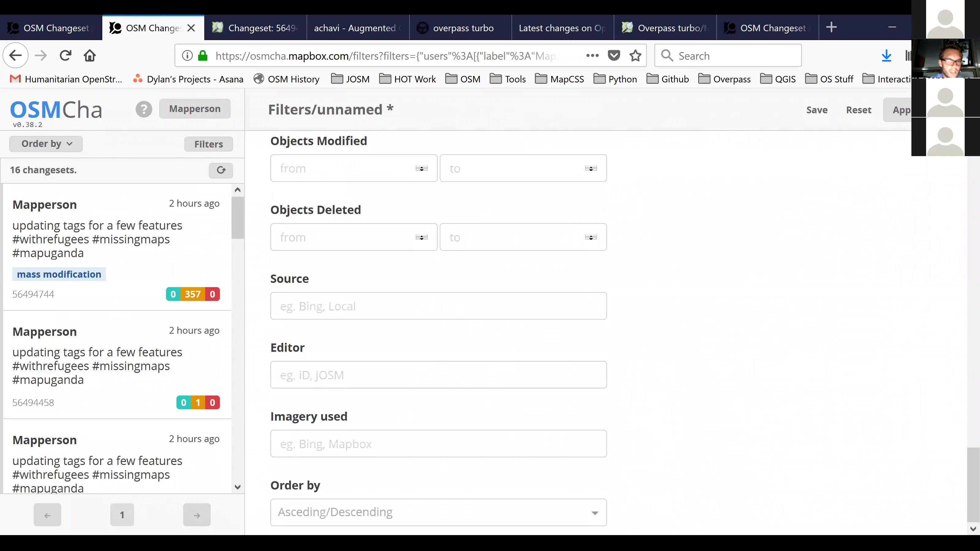
Read the explanation of the Objects Deleted filter.
mouse_move(438, 237)
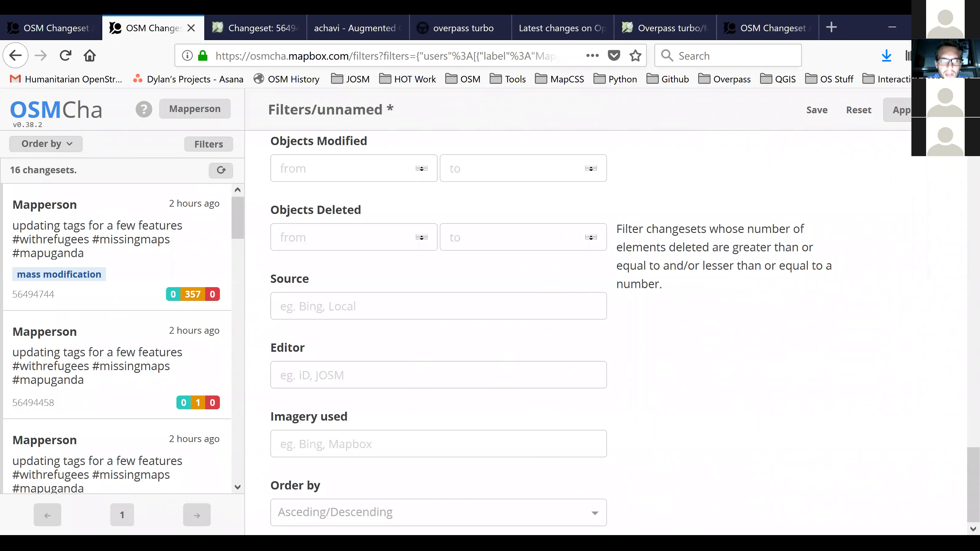
left_click(439, 375)
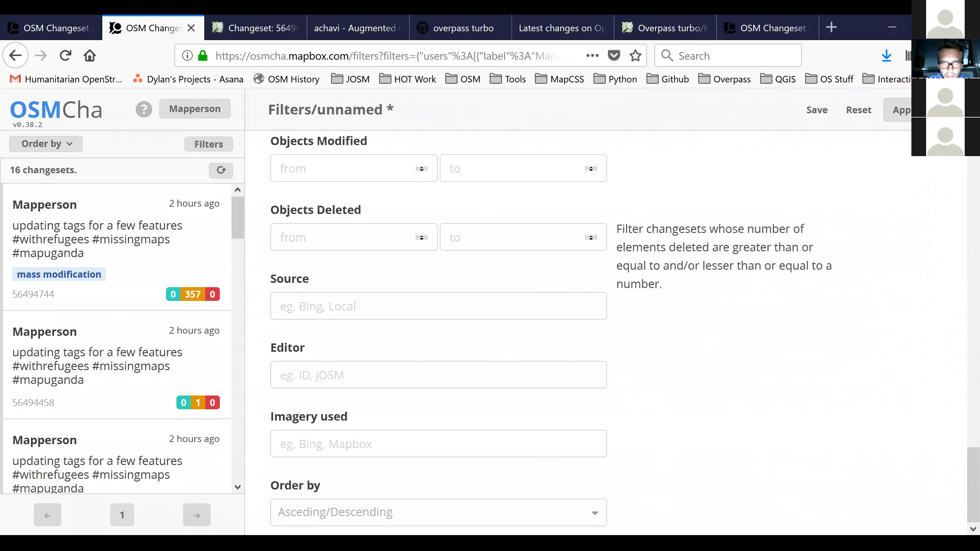
double_click(728, 230)
left_click(714, 239)
double_click(691, 247)
left_click(695, 253)
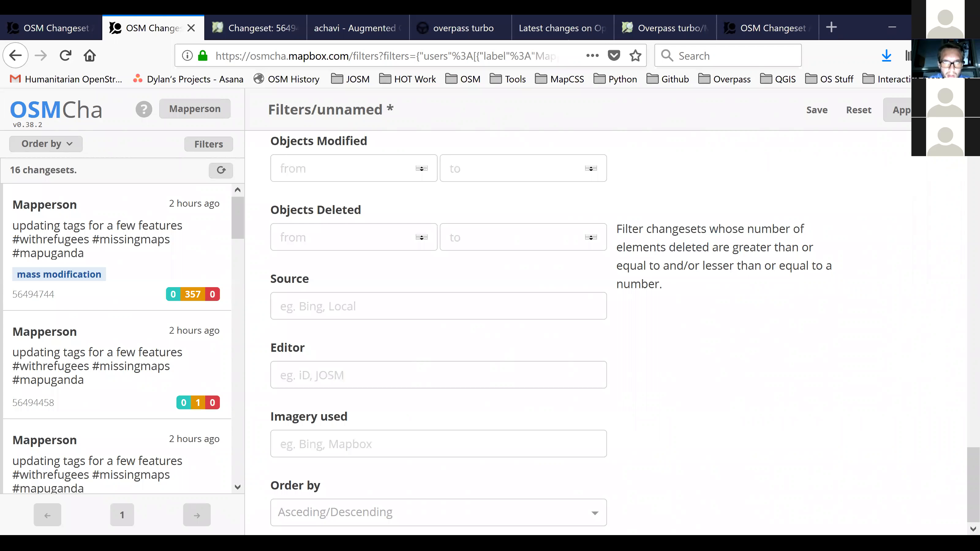
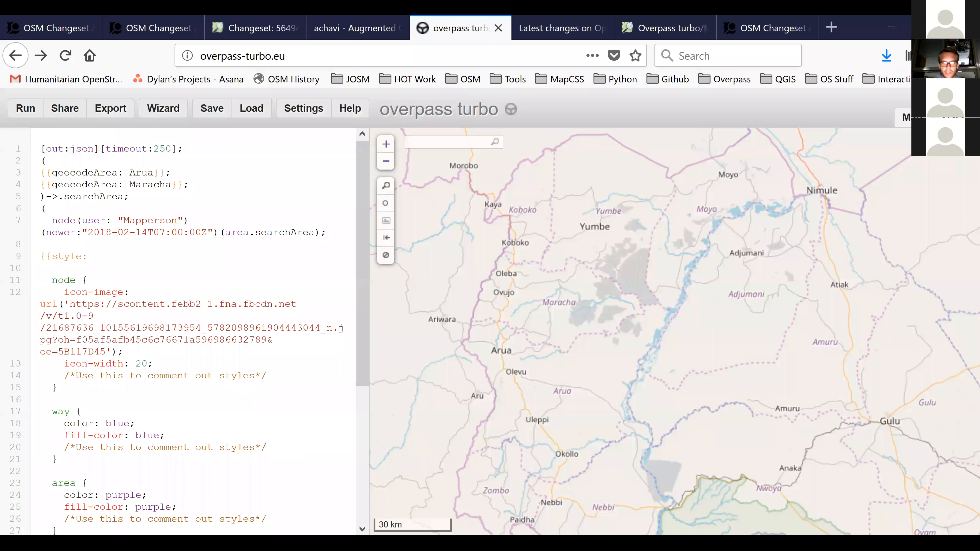
Examine the Overpass query's search areas Arua and Maracha, its node element type, user filter and newer-than date condition.
left_click_drag(675, 332, 654, 336)
scroll(193, 331, "down", 5)
scroll(193, 332, "up", 5)
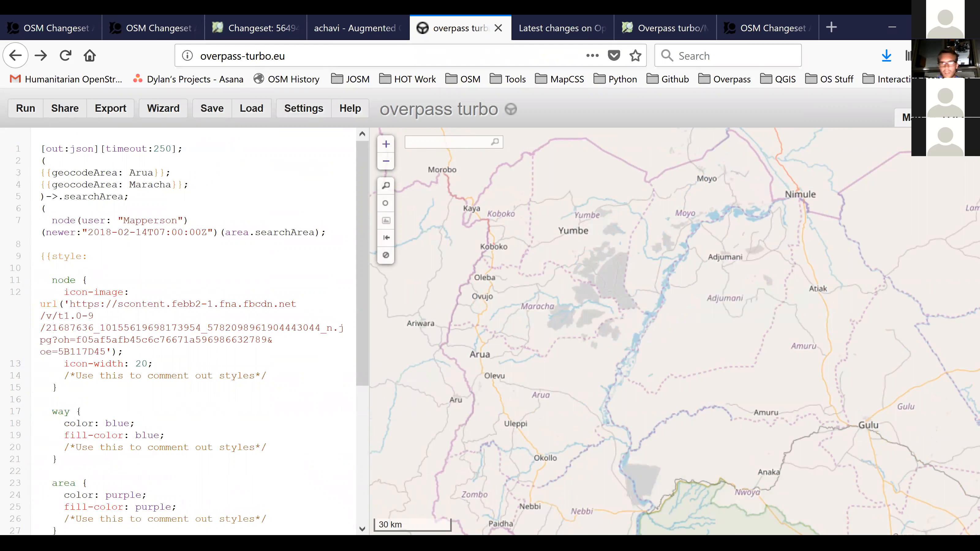
scroll(362, 332, "down", 5)
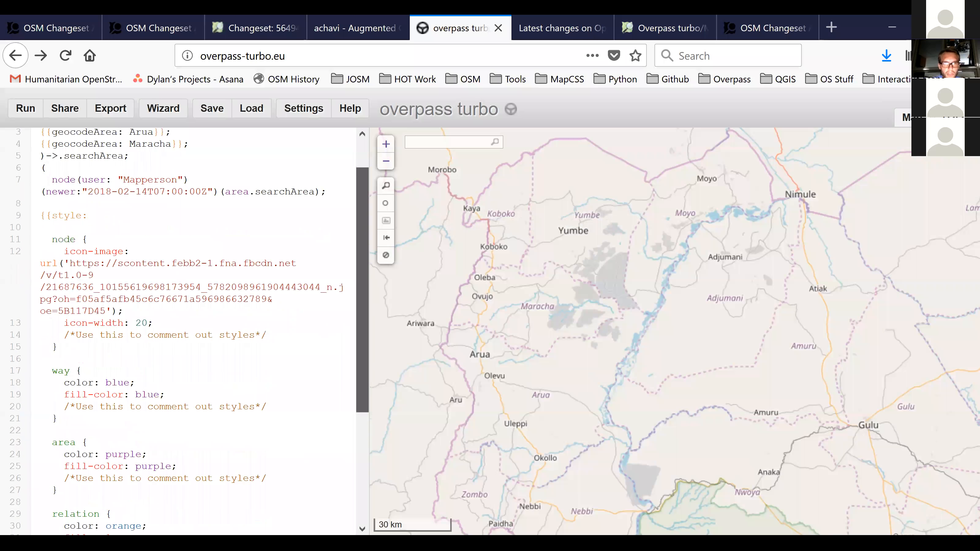
scroll(362, 386, "up", 5)
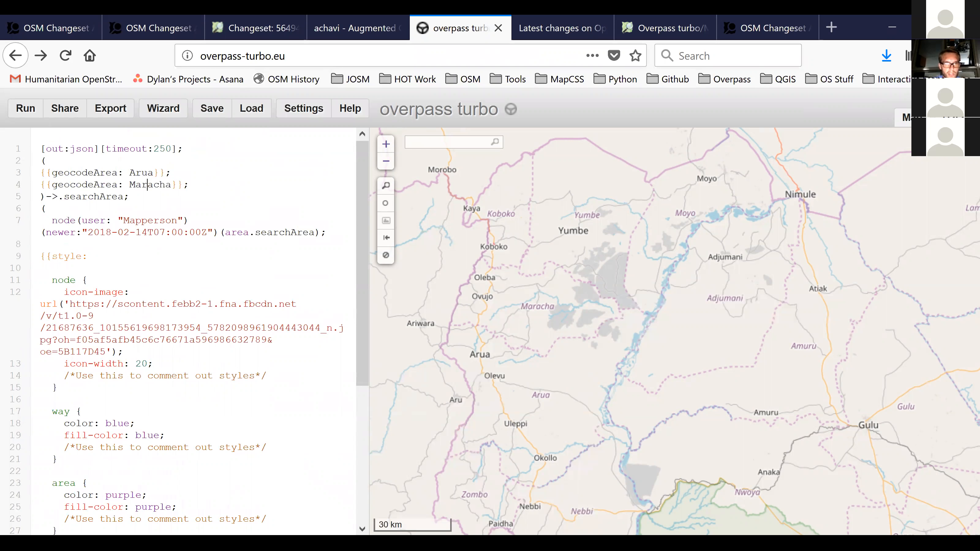
double_click(147, 185)
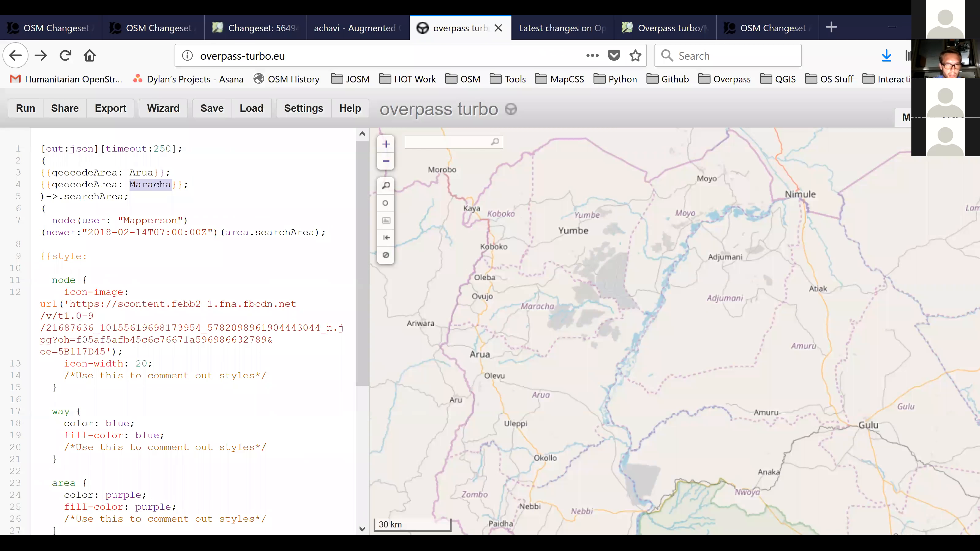
double_click(141, 173)
left_click(184, 185)
left_click_drag(502, 309, 477, 240)
double_click(47, 245)
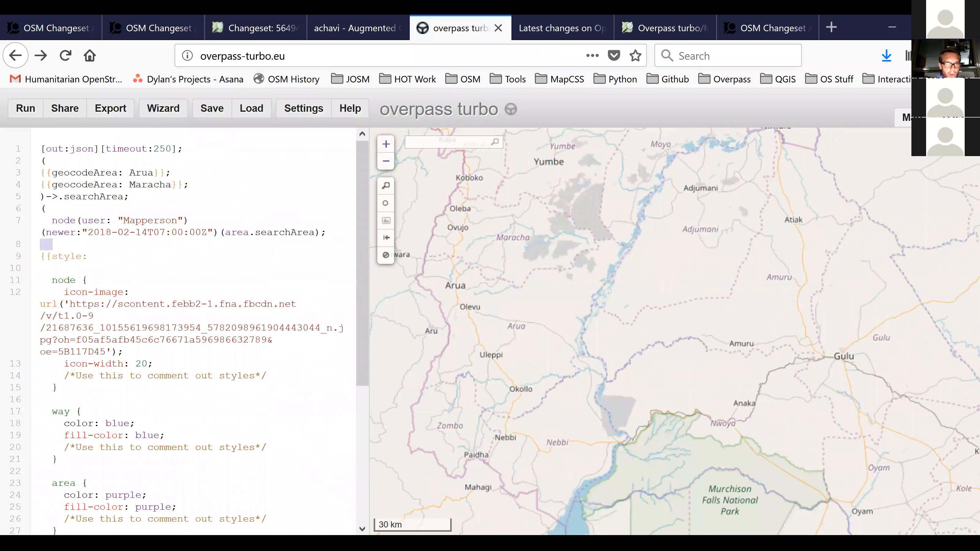
double_click(130, 220)
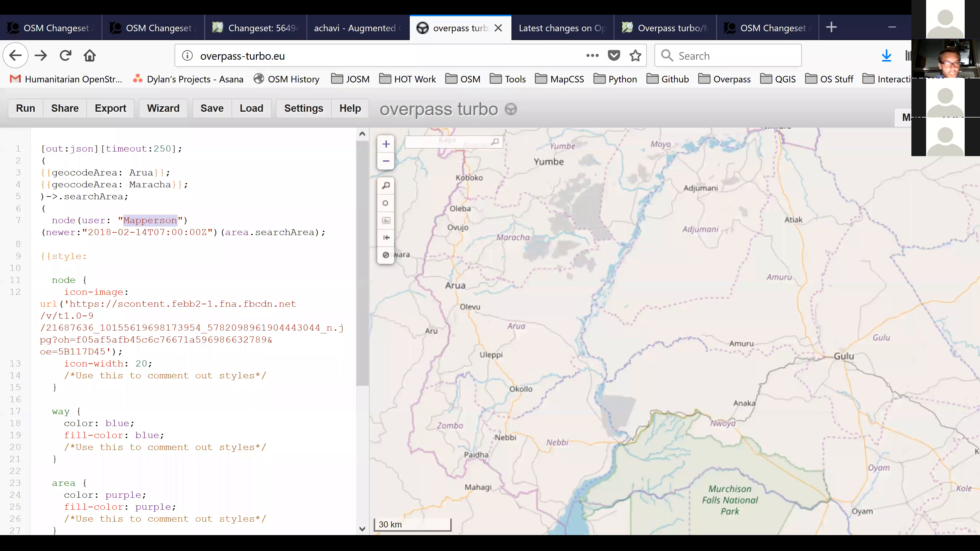
left_click(148, 220)
double_click(61, 232)
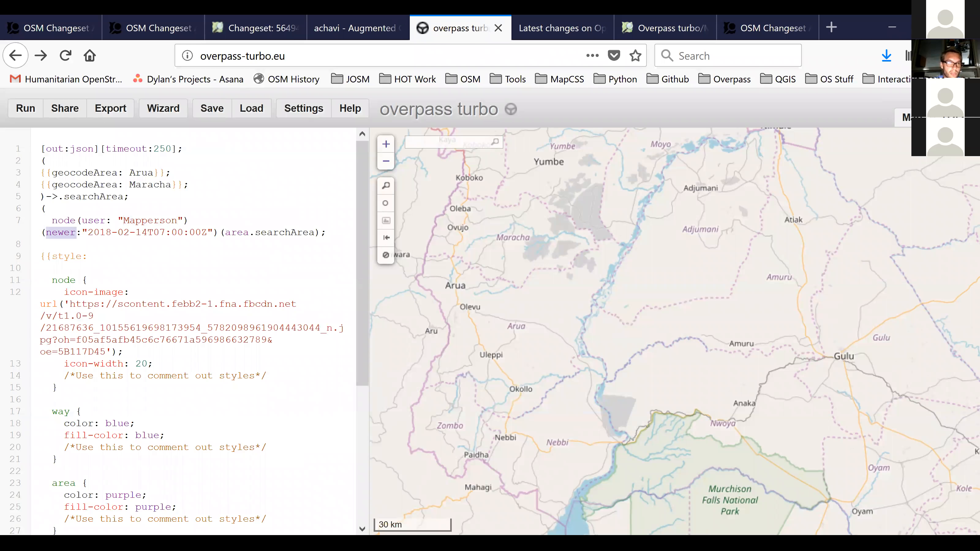
left_click(113, 232)
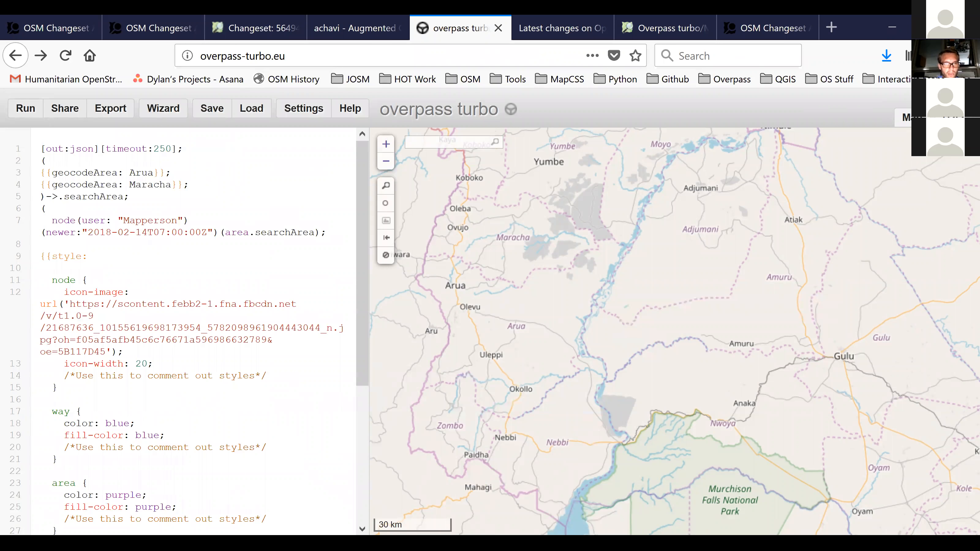
double_click(142, 172)
double_click(151, 185)
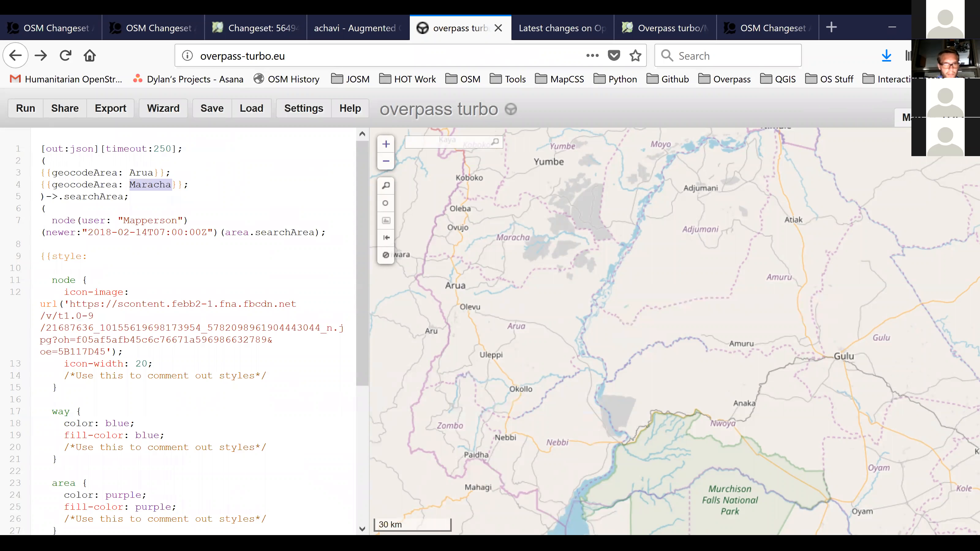
double_click(64, 220)
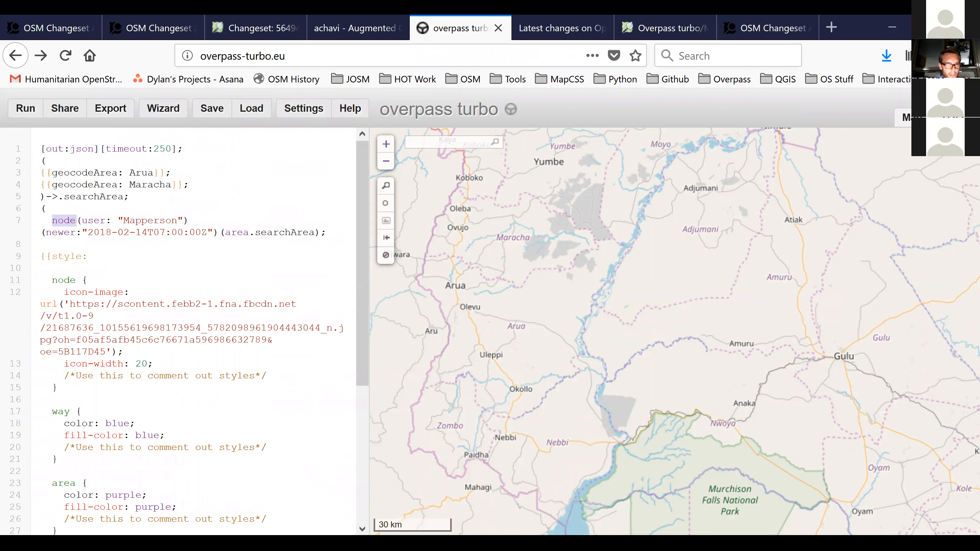
double_click(150, 221)
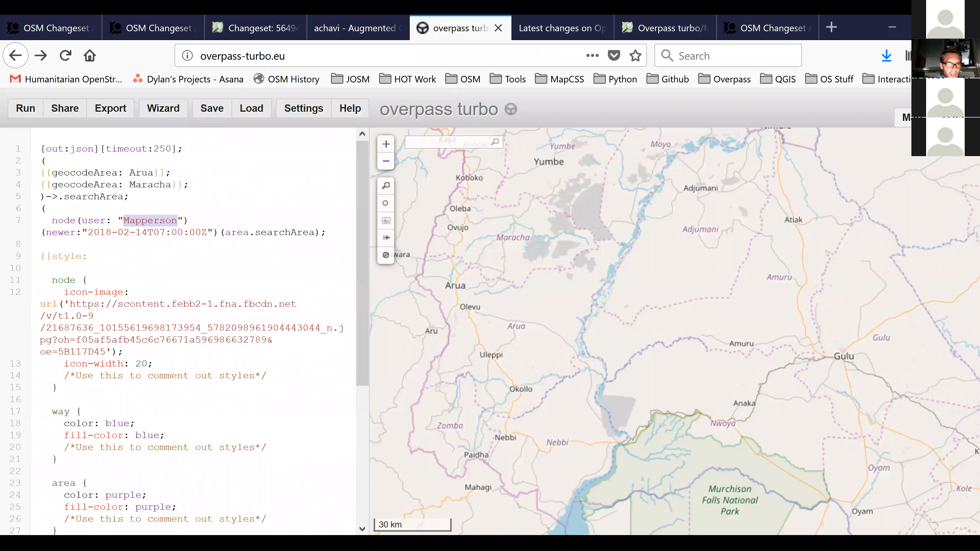
double_click(61, 232)
left_click(147, 232)
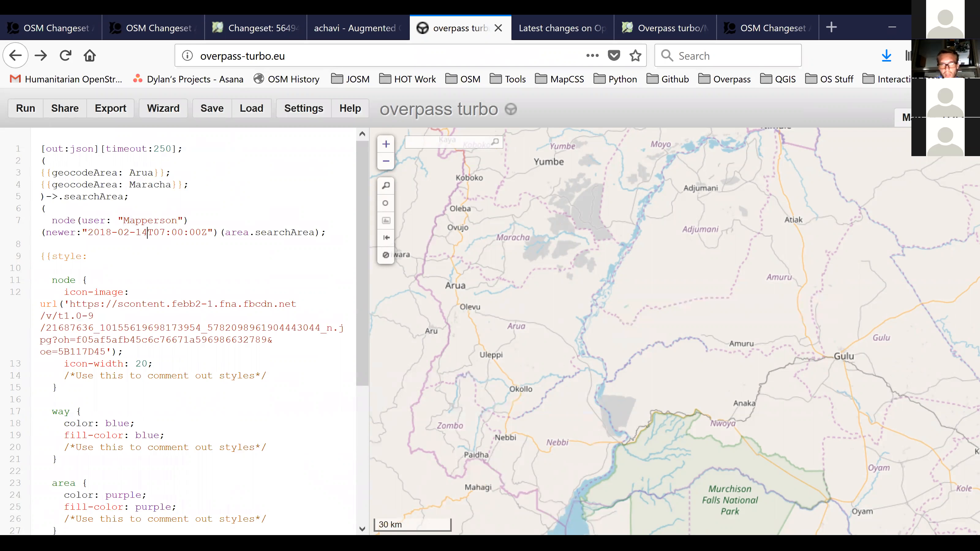
Run the query and inspect the Alivu village node's details among the mapped results.
left_click(21, 108)
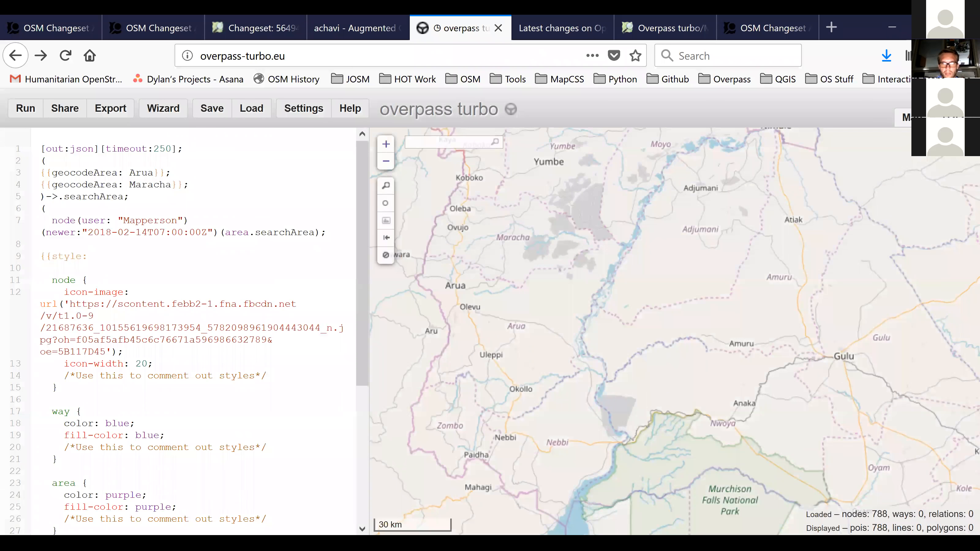
scroll(467, 305, "up", 3)
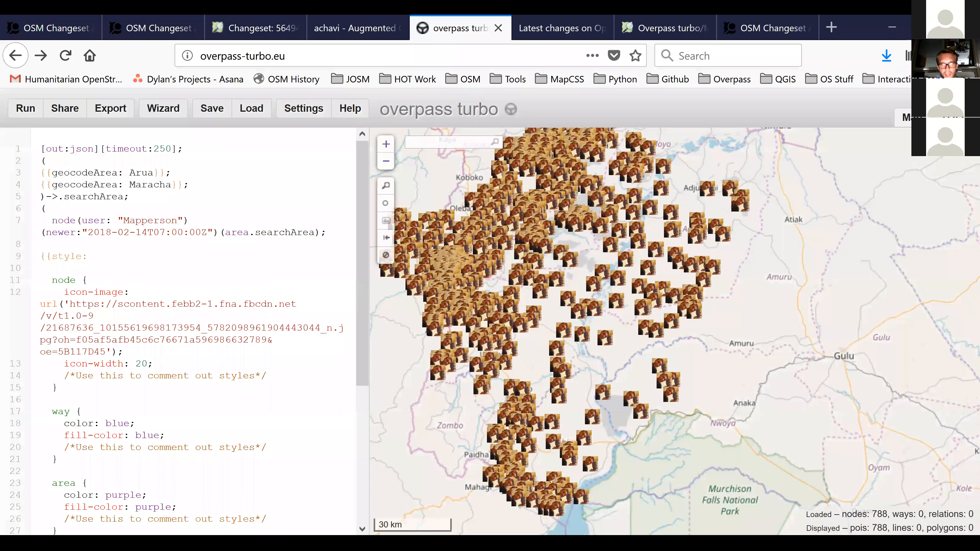
left_click_drag(674, 321, 669, 332)
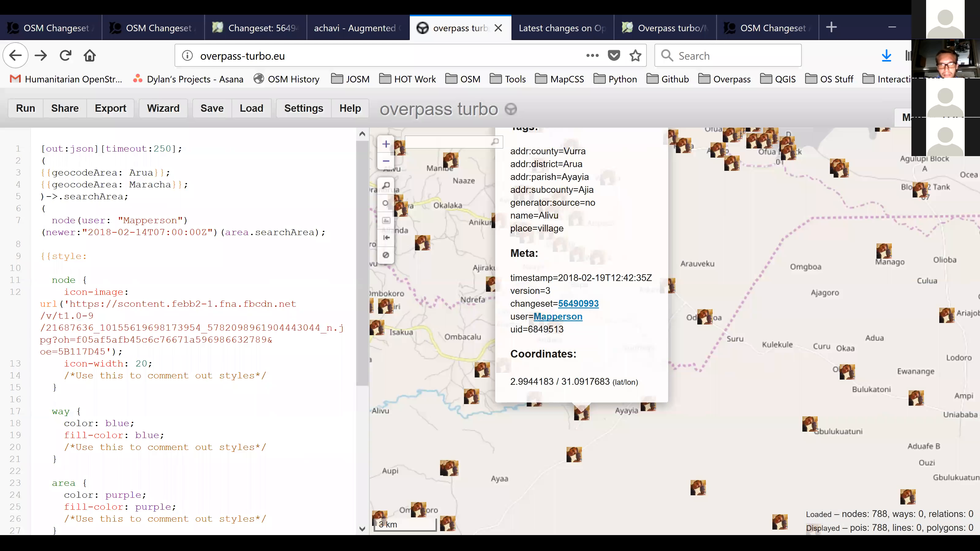
scroll(702, 265, "down", 1)
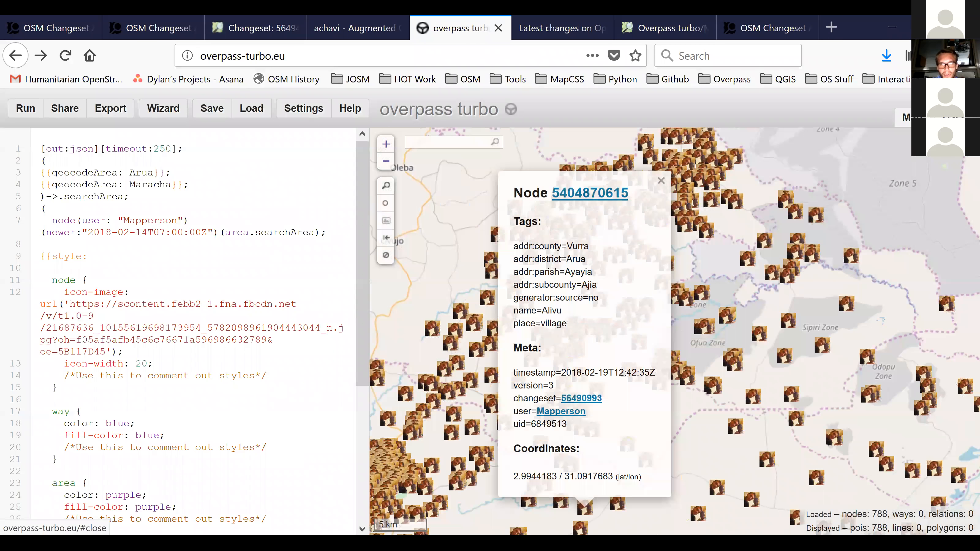
left_click(675, 173)
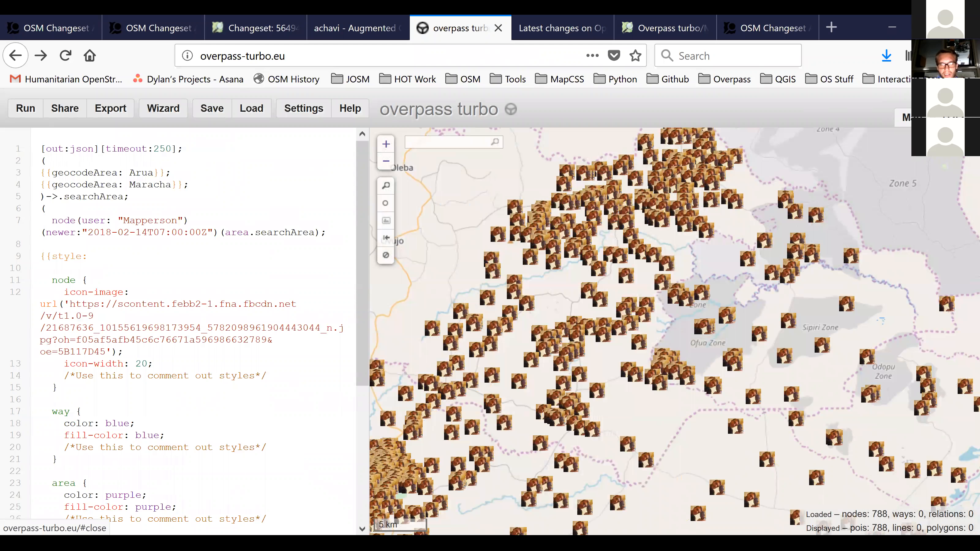
left_click_drag(679, 340, 664, 250)
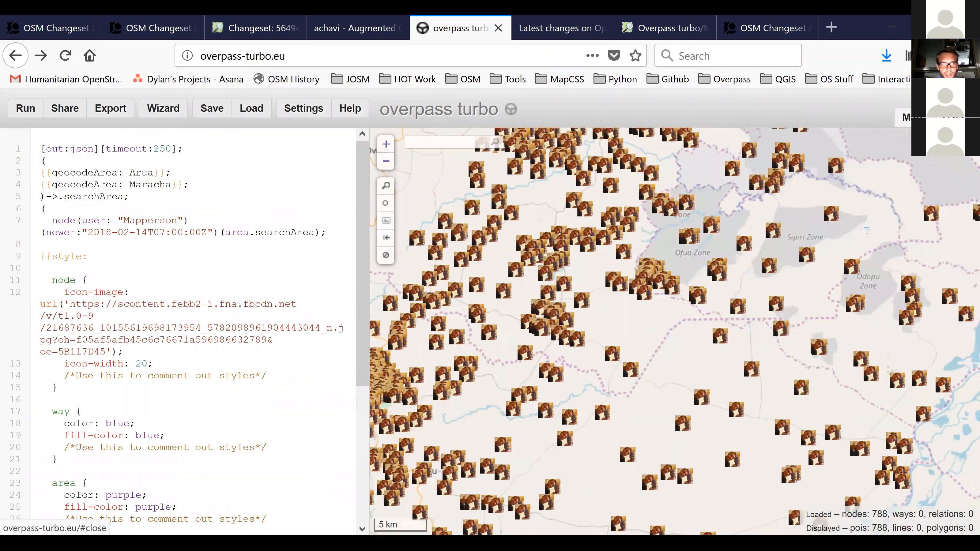
left_click_drag(675, 340, 674, 272)
scroll(559, 260, "up", 1)
Add an empty quoted entry for a second user to the query's user filter.
double_click(150, 185)
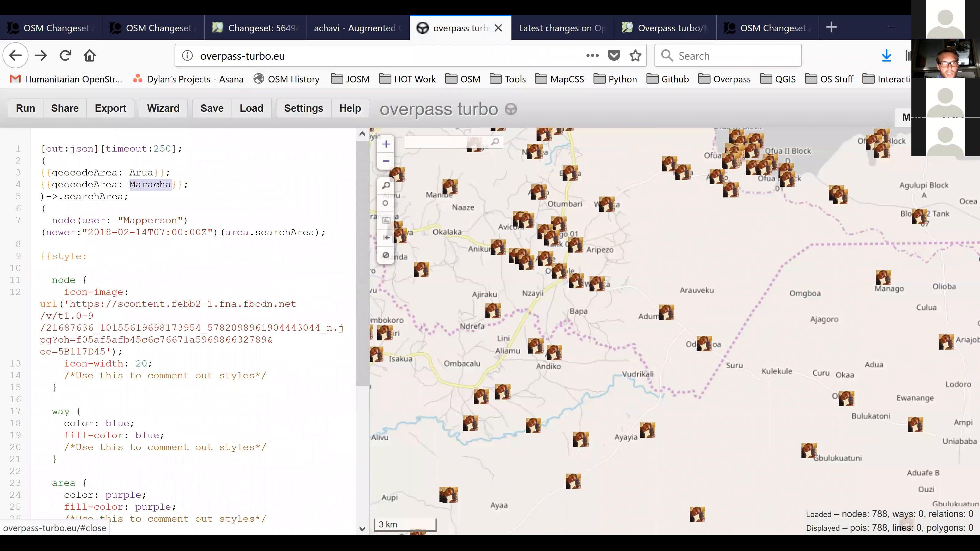
left_click(182, 209)
left_click(184, 221)
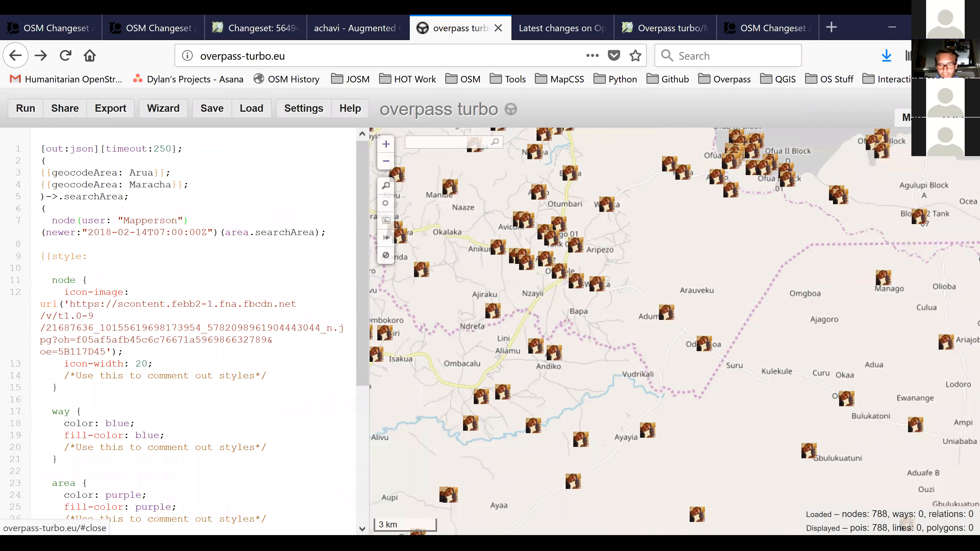
type(",\"\"")
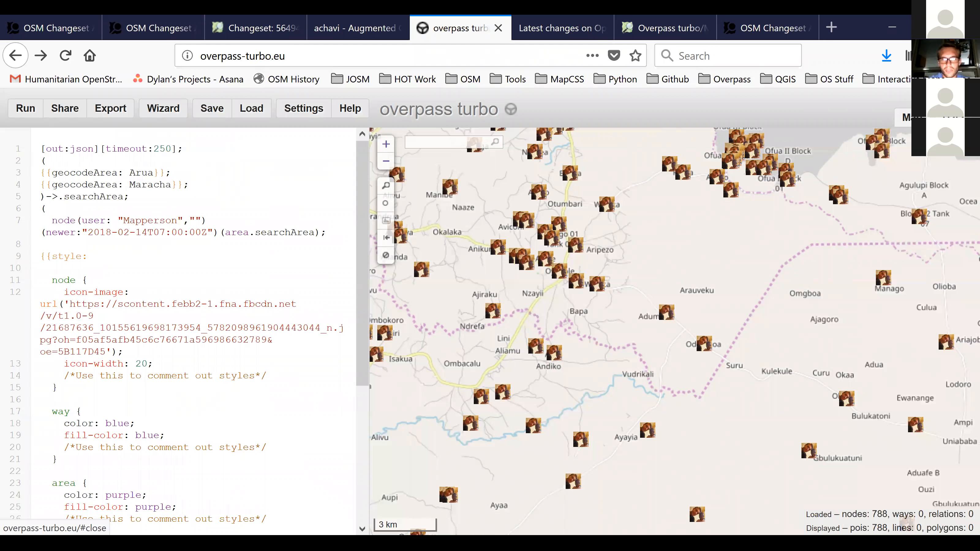
Create a permalink for sharing the query that includes the map state and runs immediately after loading, and select the link.
left_click(56, 113)
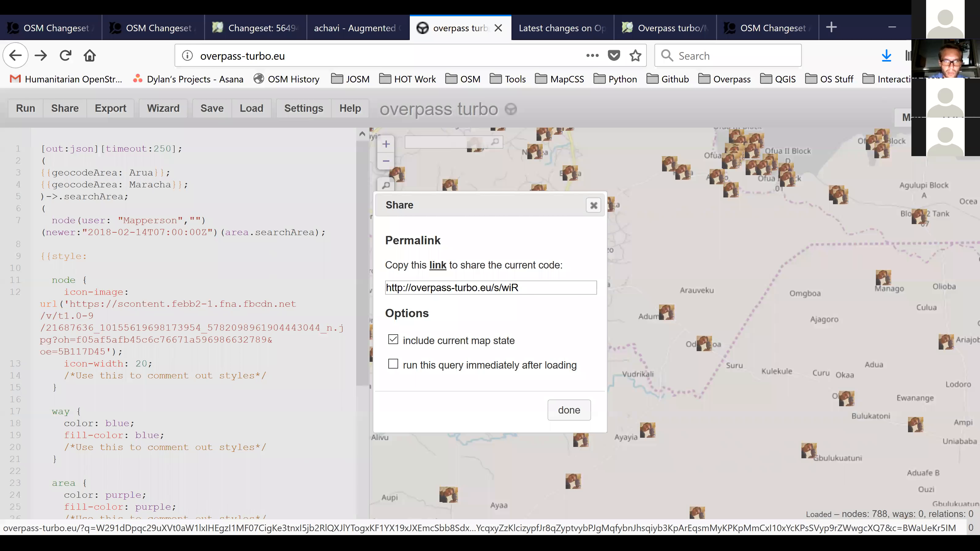
left_click(393, 364)
triple_click(466, 288)
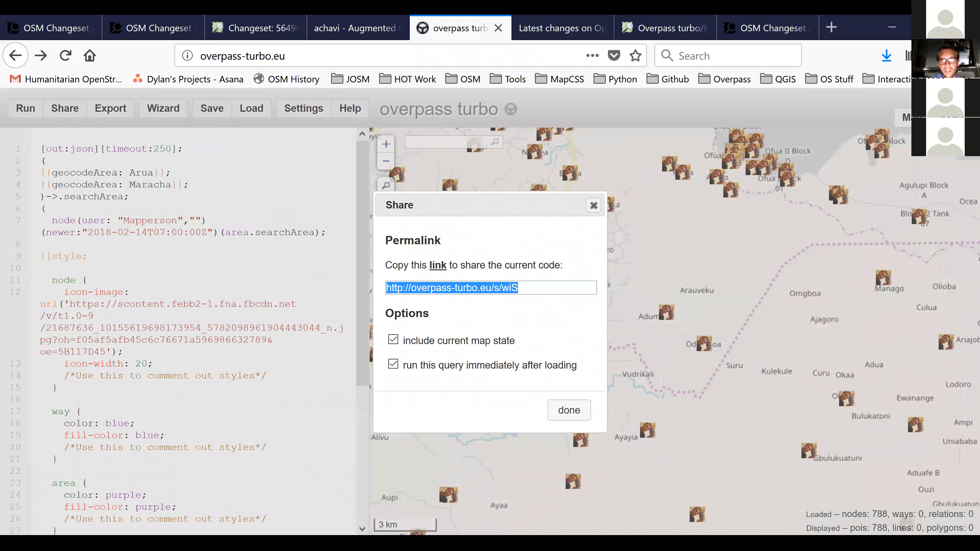
left_click(594, 206)
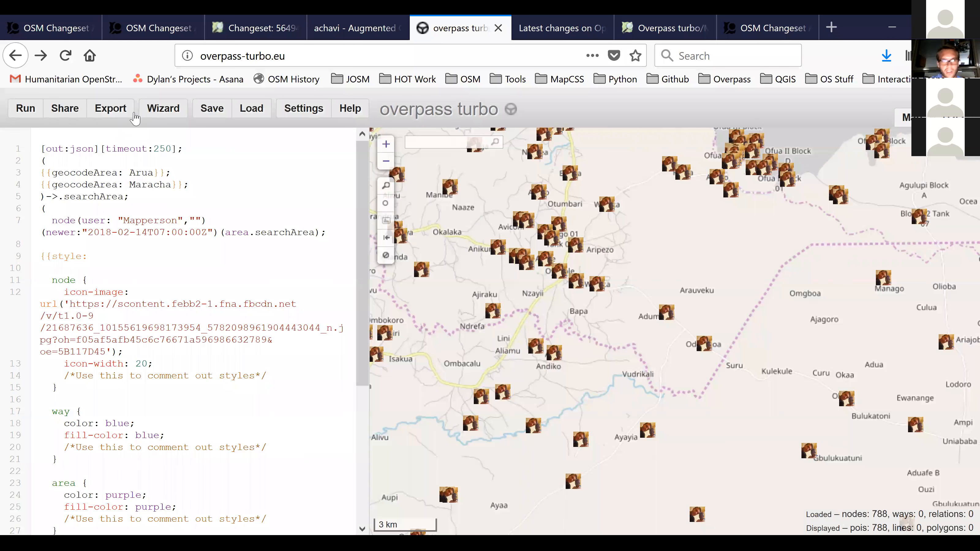
Export the query results as an interactive map.
left_click(112, 109)
left_click(388, 368)
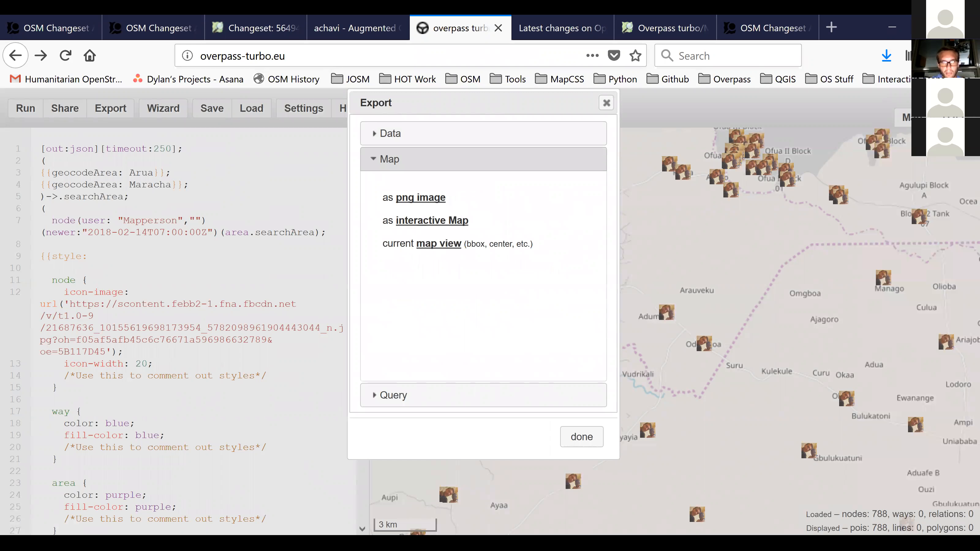
left_click(432, 221)
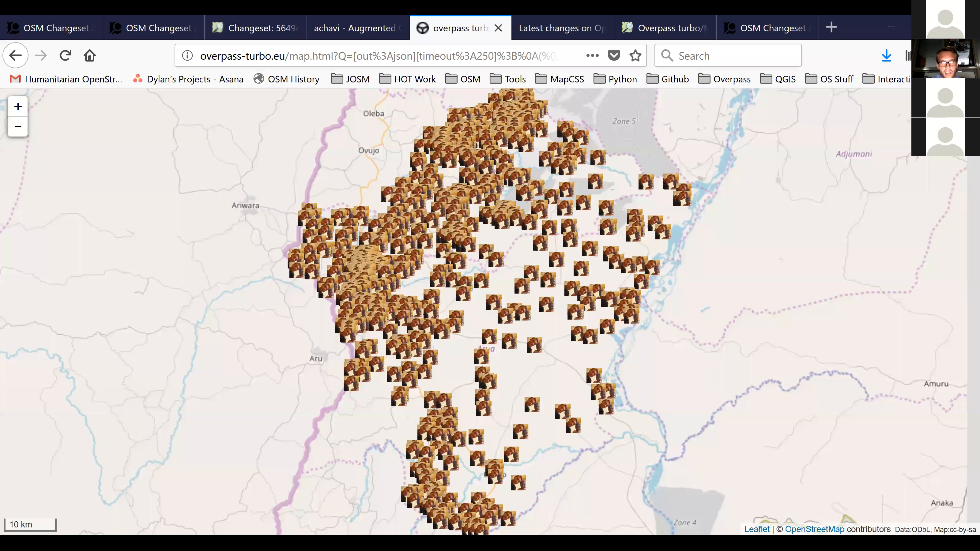
Inspect the tags and metadata of individual nodes on the interactive map, such as Yoro PrimarySchool, and return to the query editor.
scroll(492, 266, "up", 2)
left_click_drag(493, 266, 321, 362)
left_click(549, 209)
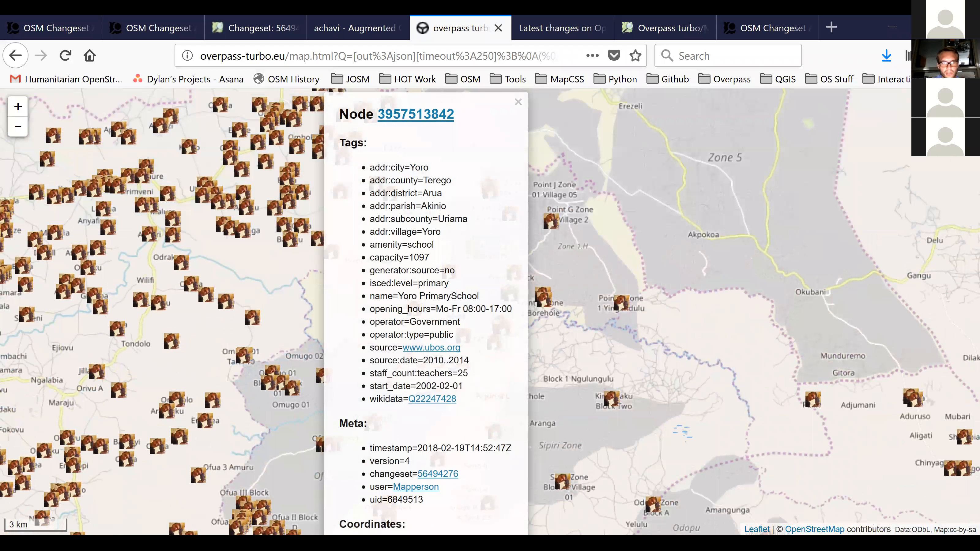
left_click_drag(586, 309, 619, 200)
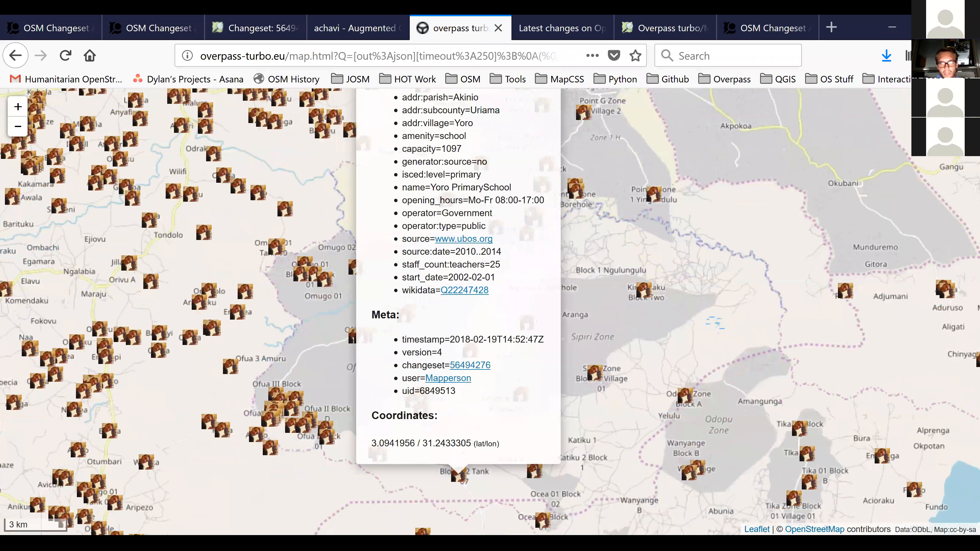
left_click(15, 55)
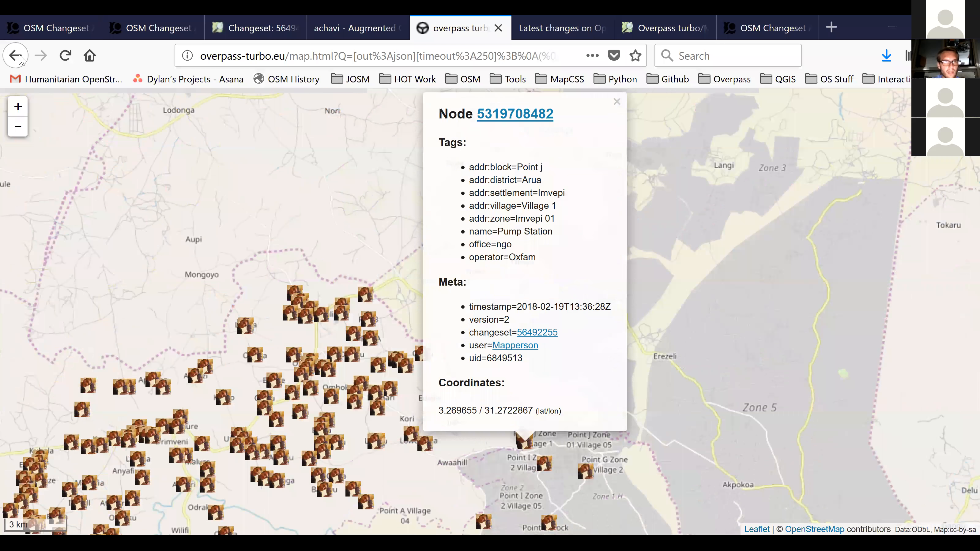
left_click(15, 55)
left_click(15, 55)
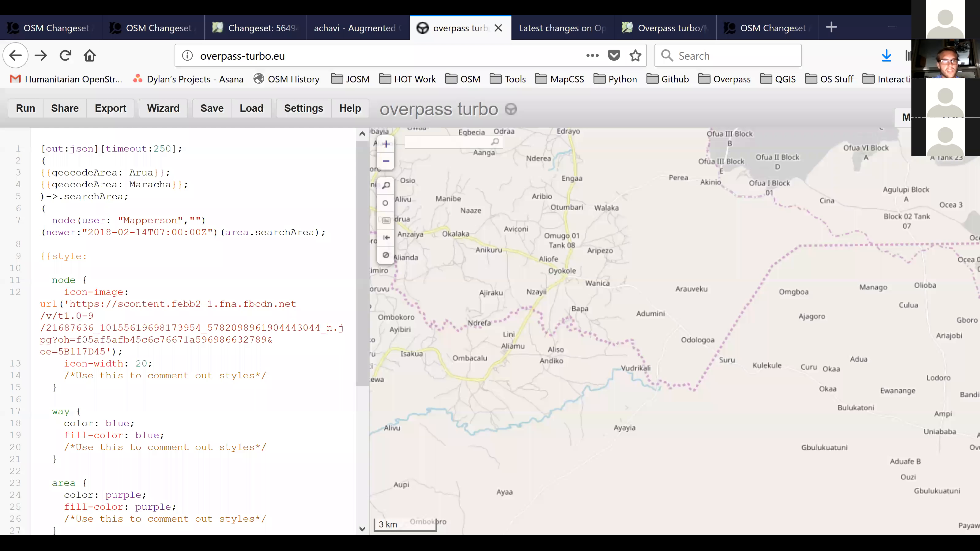
Remove the empty second entry from the query's user filter.
scroll(606, 269, "down", 1)
left_click(201, 220)
key("BackSpace")
key("BackSpace")
key("BackSpace")
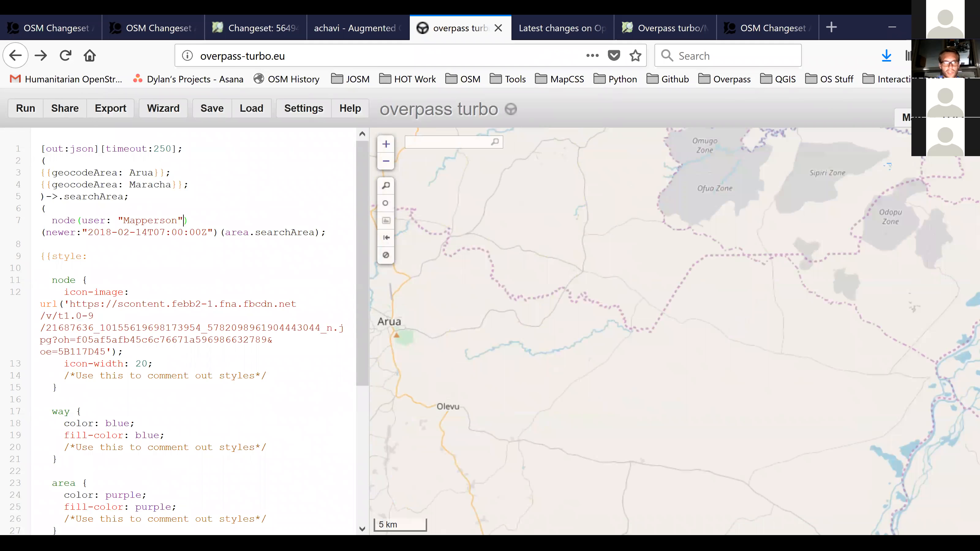
Review the data export options for the query, including GeoJSON, GPX, KML, raw OSM data and loading into JOSM.
left_click(110, 108)
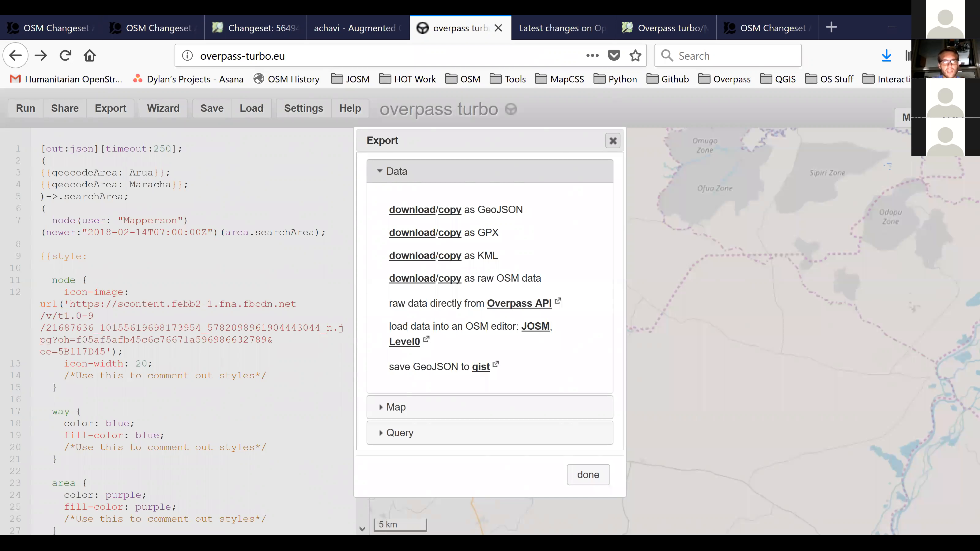
left_click(613, 141)
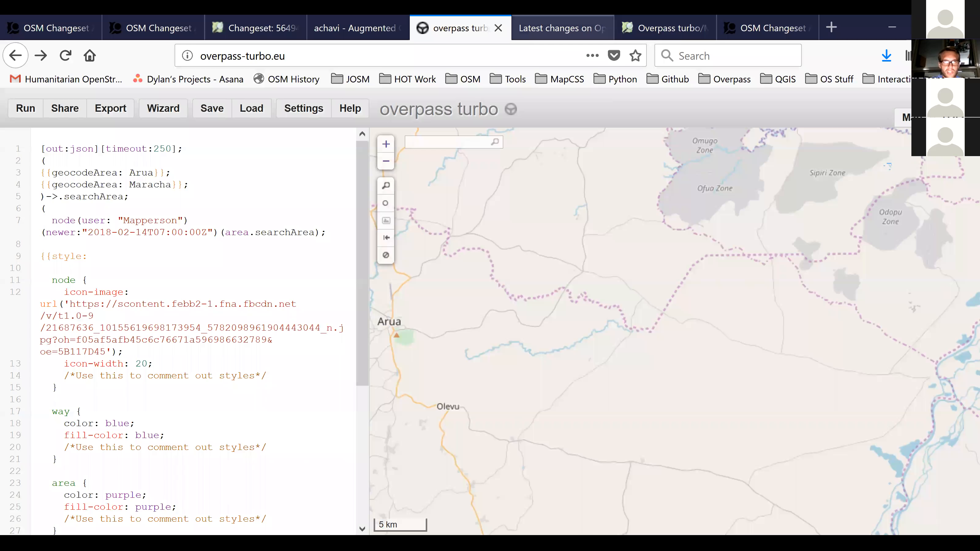
Switch to the Latest Changes page and look over the last week's changesets listed for the mapped area.
left_click(560, 29)
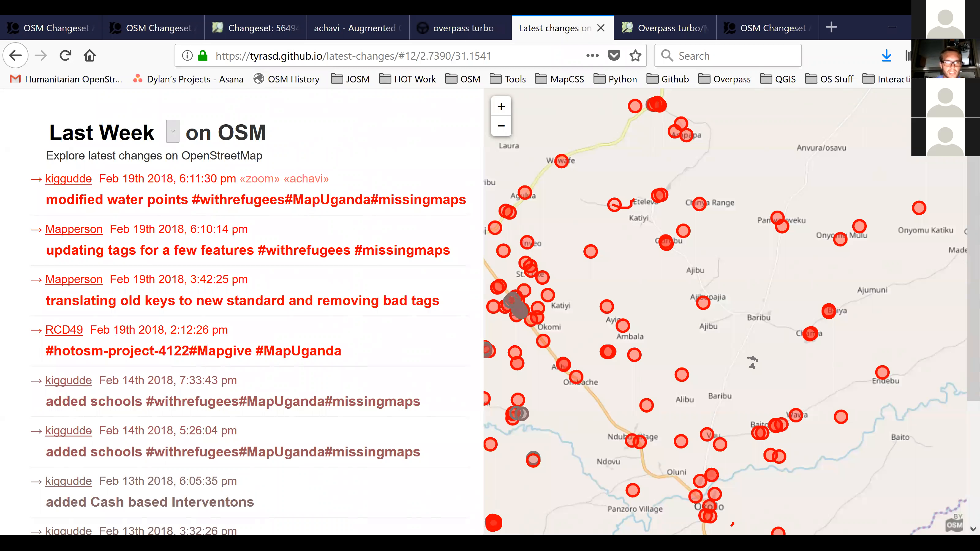
scroll(247, 193, "down", 1)
scroll(309, 181, "down", 1)
scroll(309, 182, "up", 2)
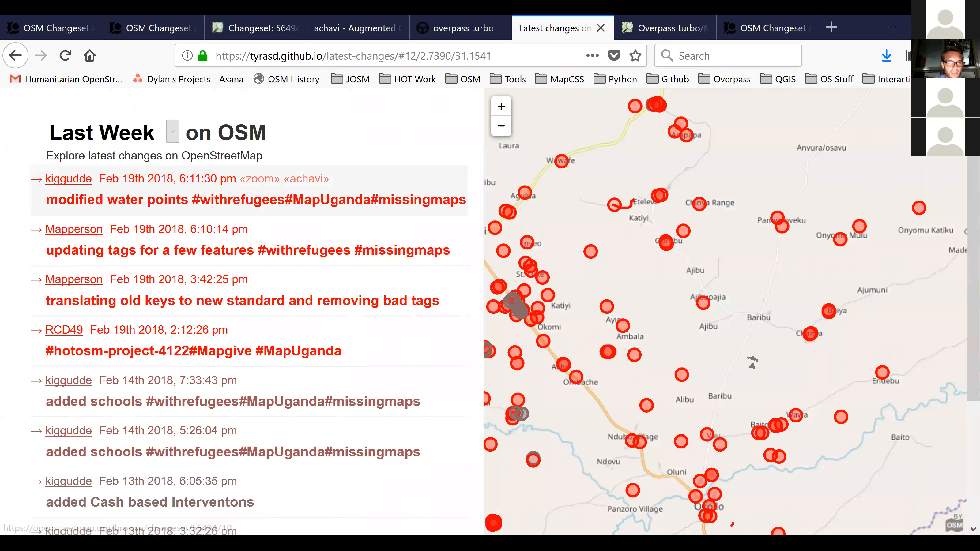
scroll(247, 193, "down", 4)
scroll(247, 178, "up", 4)
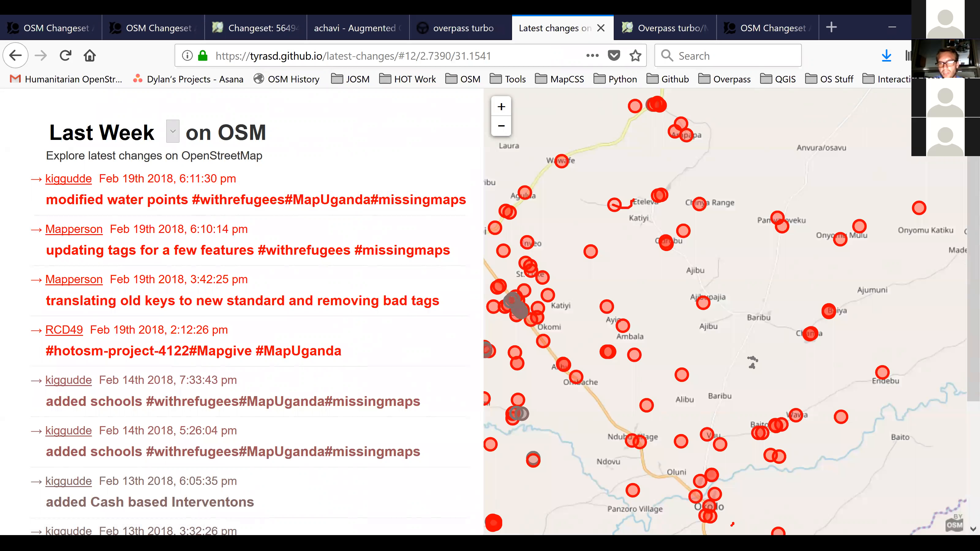
mouse_move(306, 181)
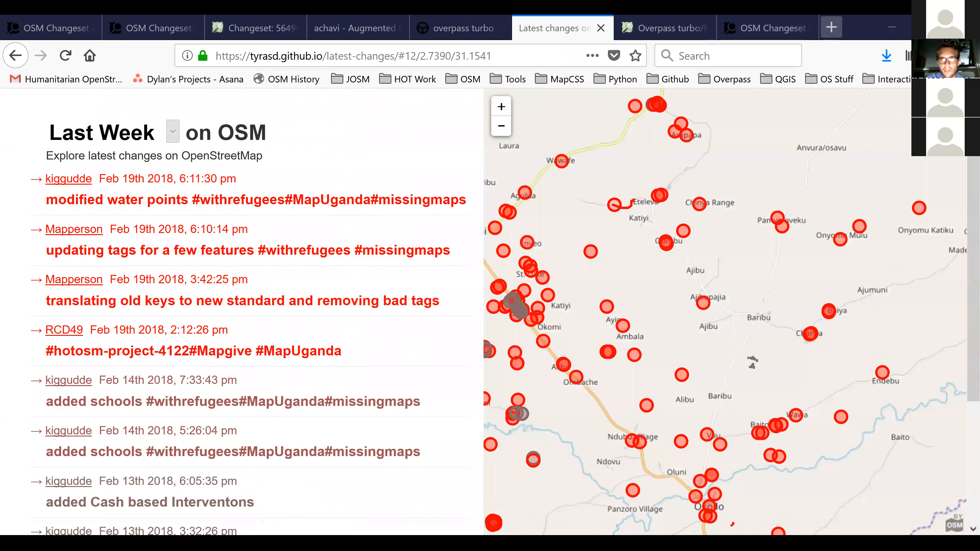
Open uMap in a new tab and start a new map with the data import's URL entry ready.
left_click(831, 27)
type("umap.openstreetmap.fr/")
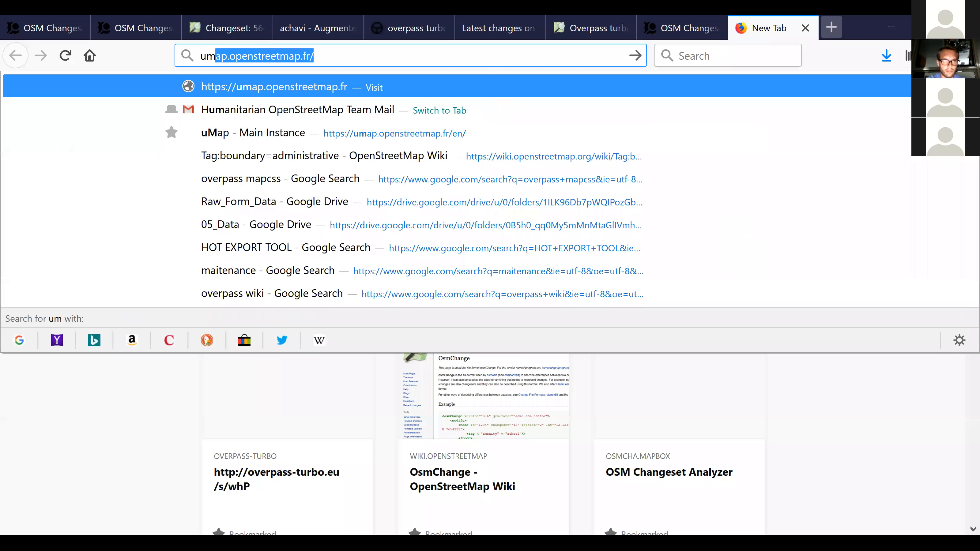
key("Return")
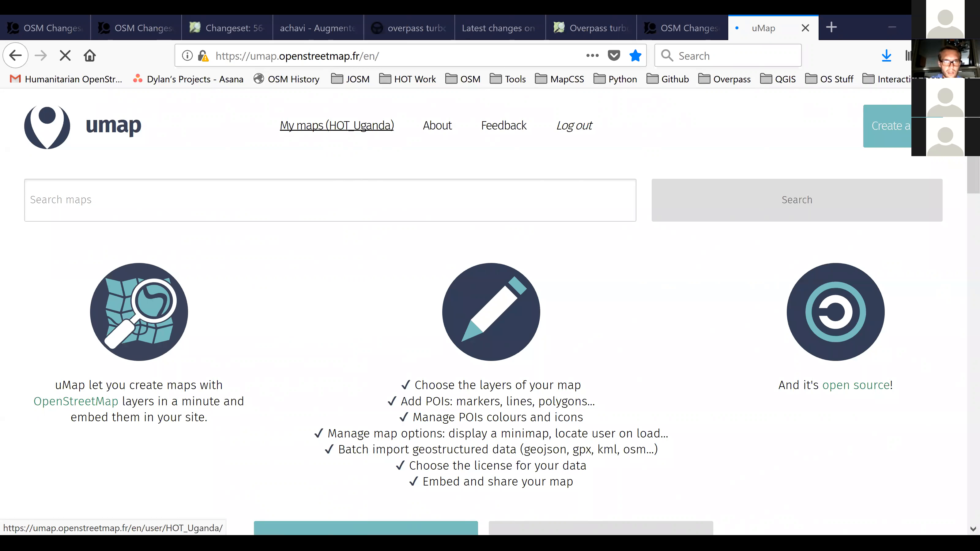
left_click(337, 126)
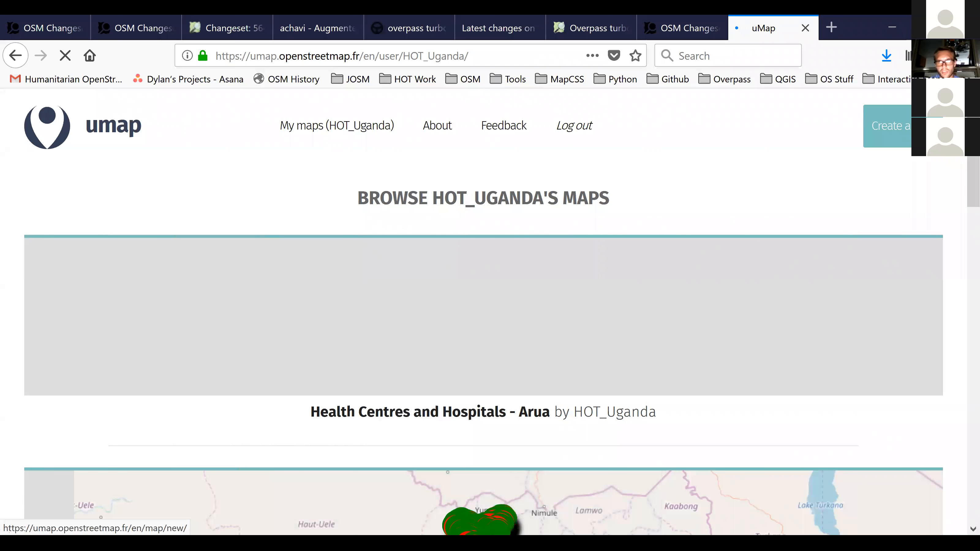
left_click(887, 126)
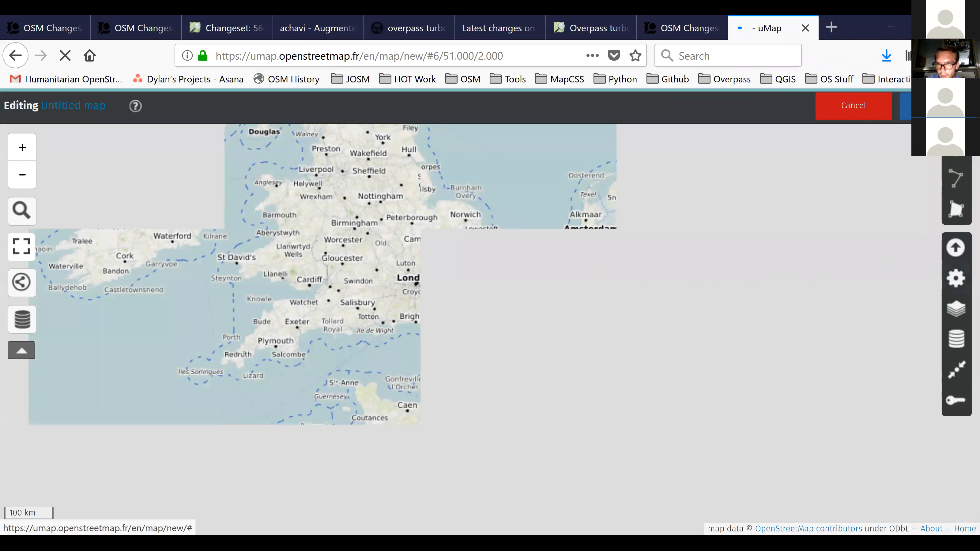
left_click(955, 248)
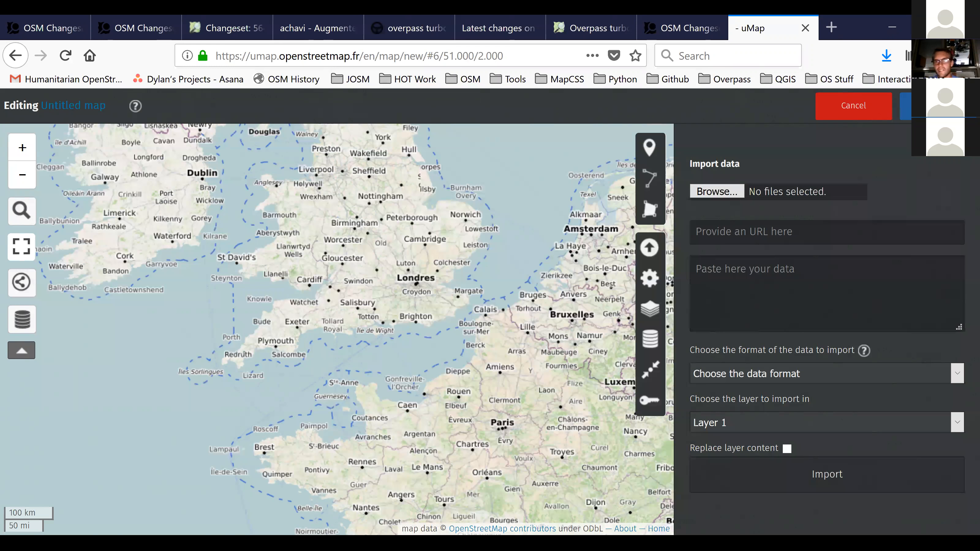
left_click(734, 232)
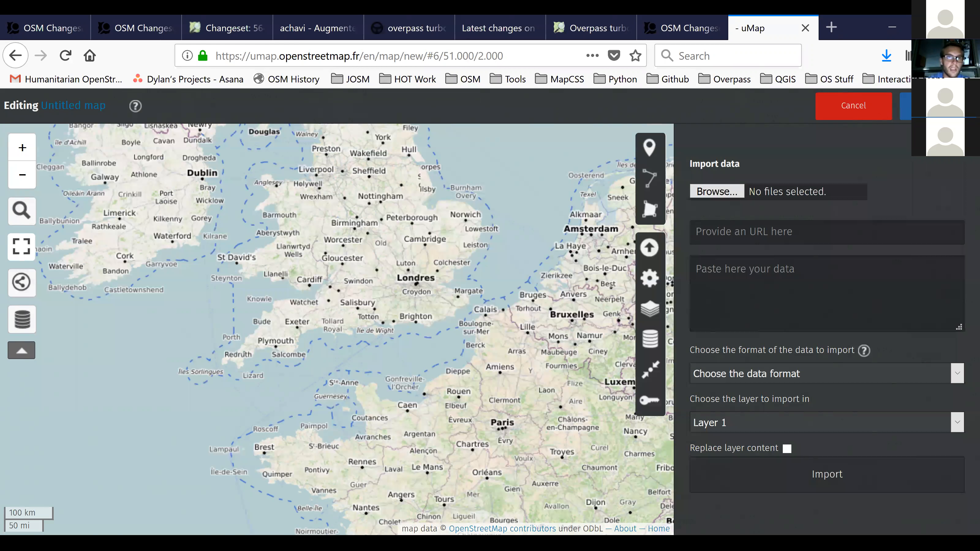
Switch to overpass turbo, convert the query to compact OverpassQL and copy the converted query text.
left_click(405, 28)
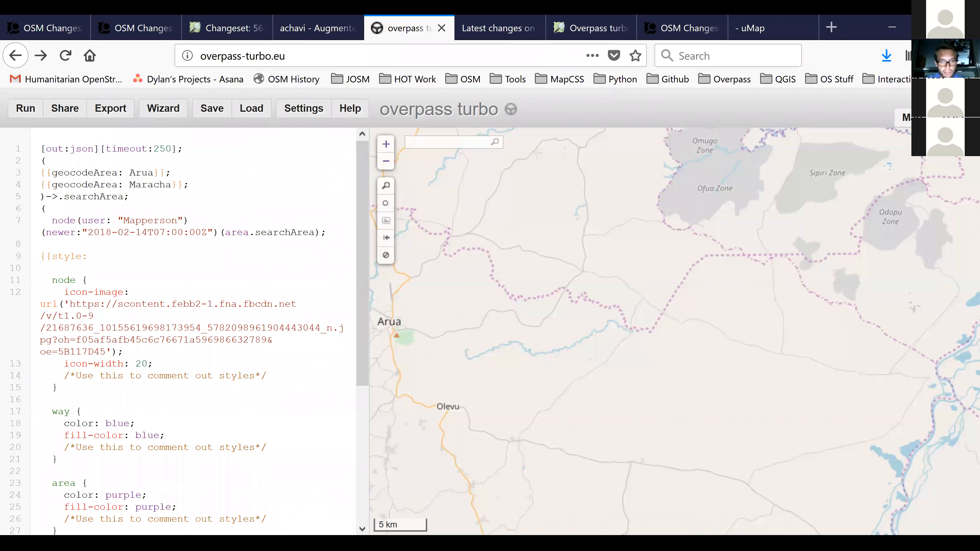
left_click(115, 110)
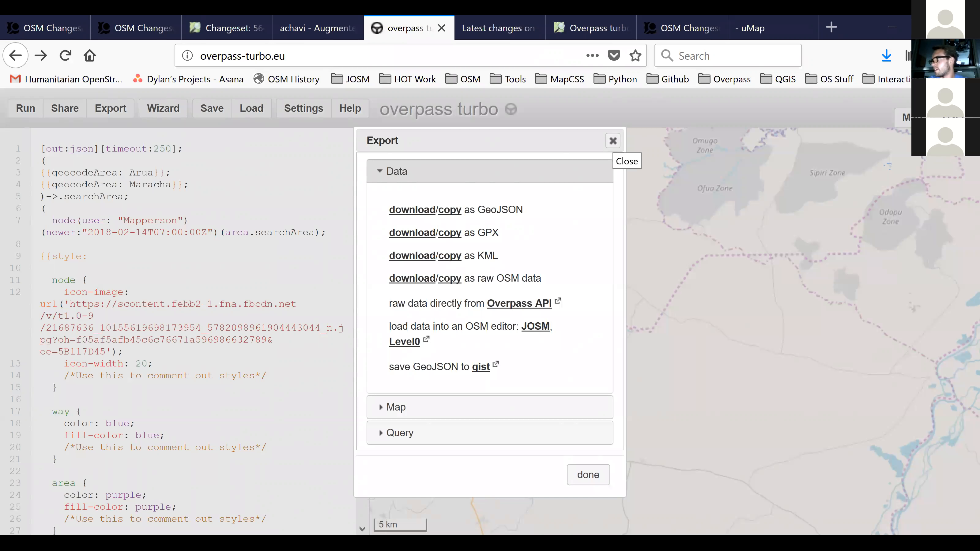
left_click(613, 141)
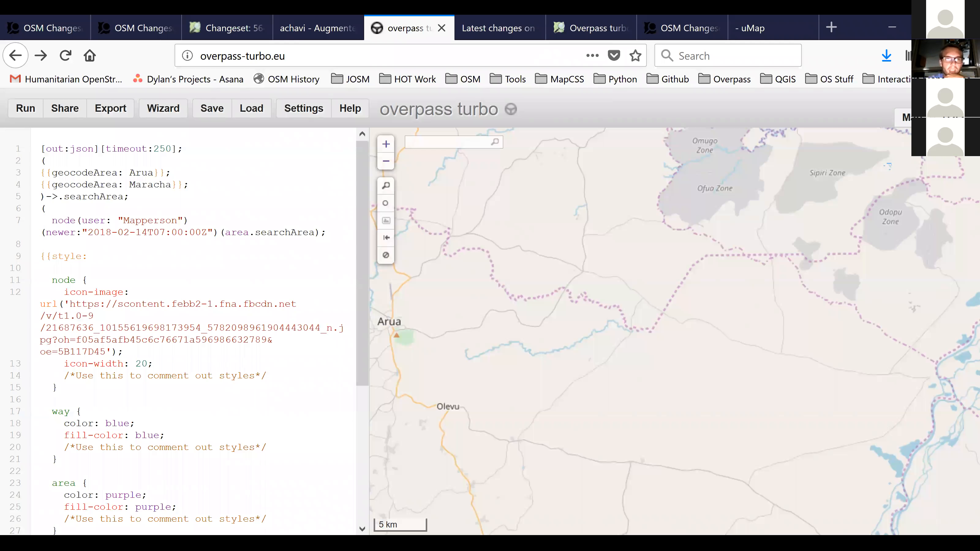
left_click(122, 115)
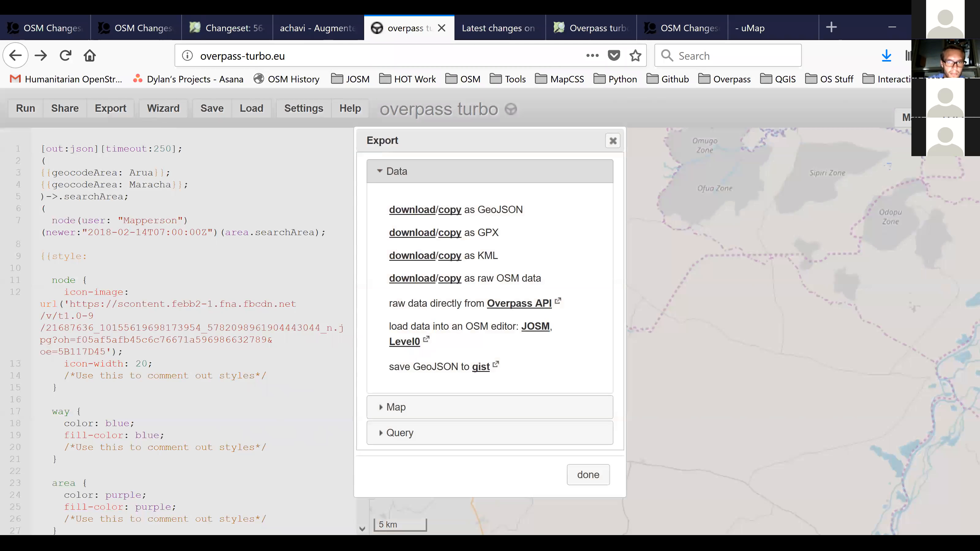
left_click(400, 494)
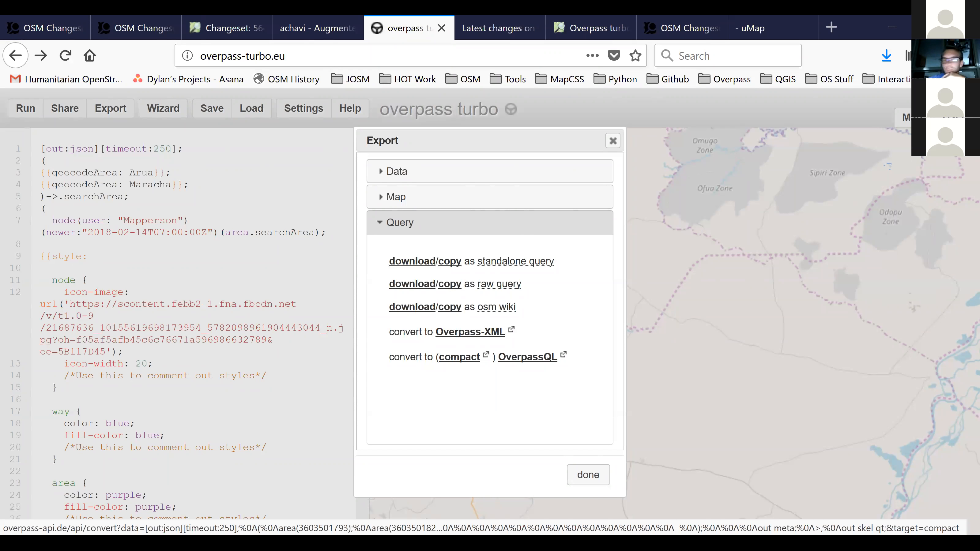
left_click(459, 357)
triple_click(5, 183)
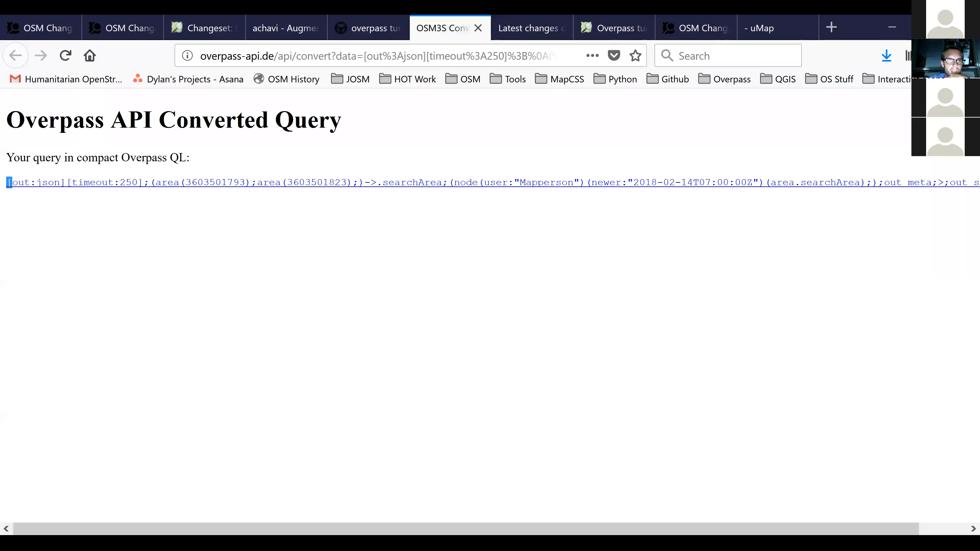
Return to the new uMap map and paste the compact OverpassQL query as the import data URL.
left_click(776, 27)
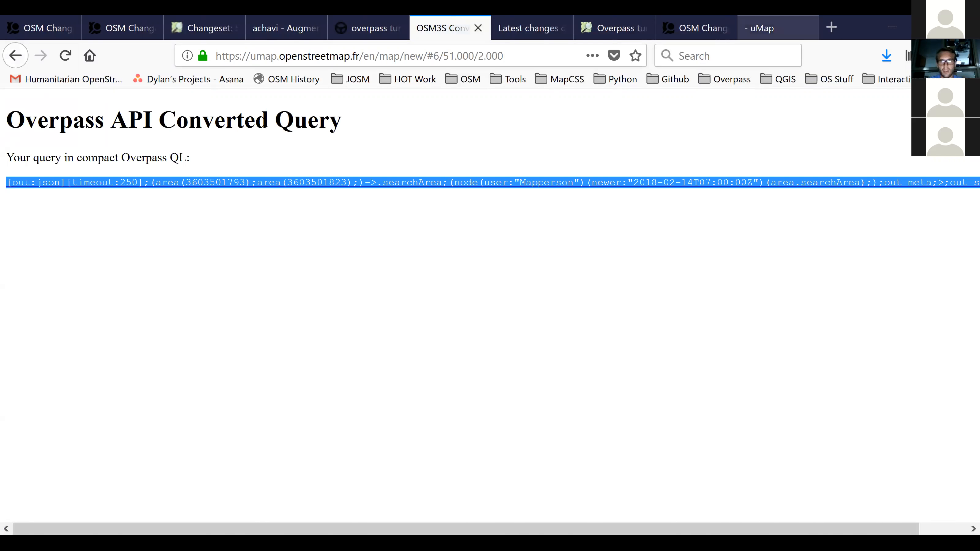
key("ctrl+a")
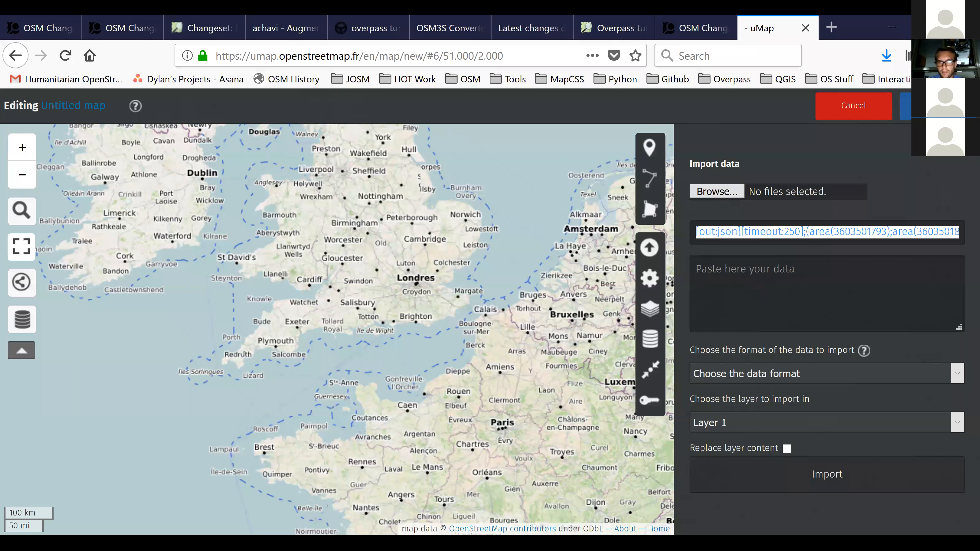
left_click(696, 232)
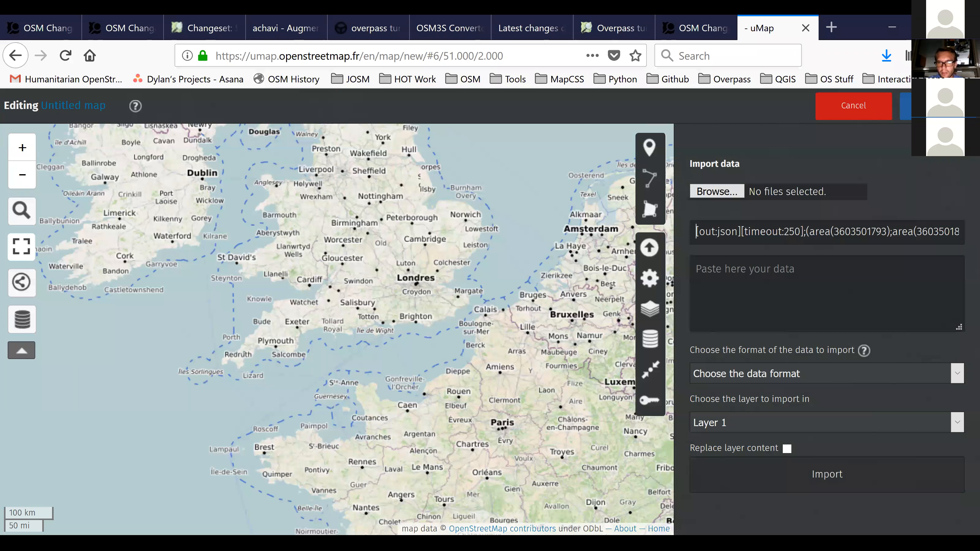
key("ctrl+a")
key("ctrl+c")
key("BackSpace")
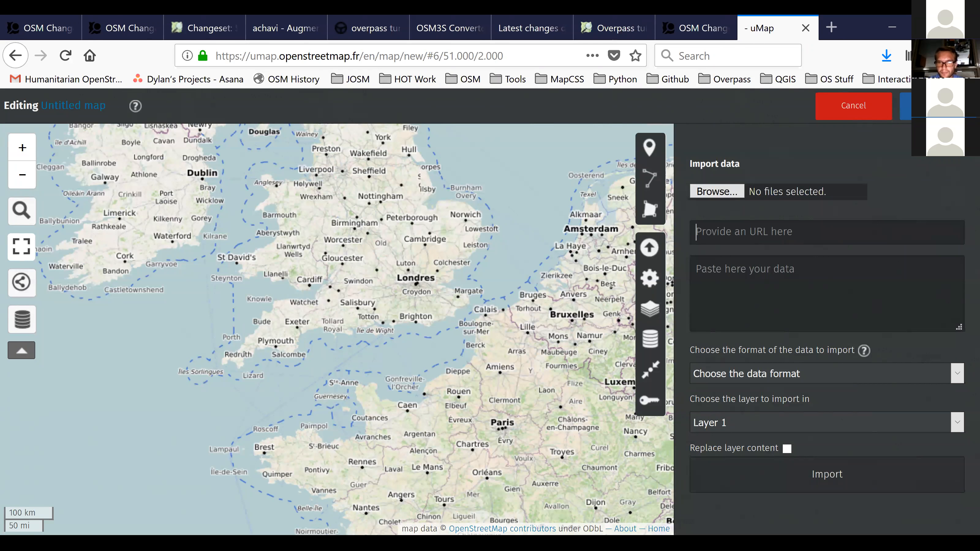
key("ctrl+v")
key("ctrl+a")
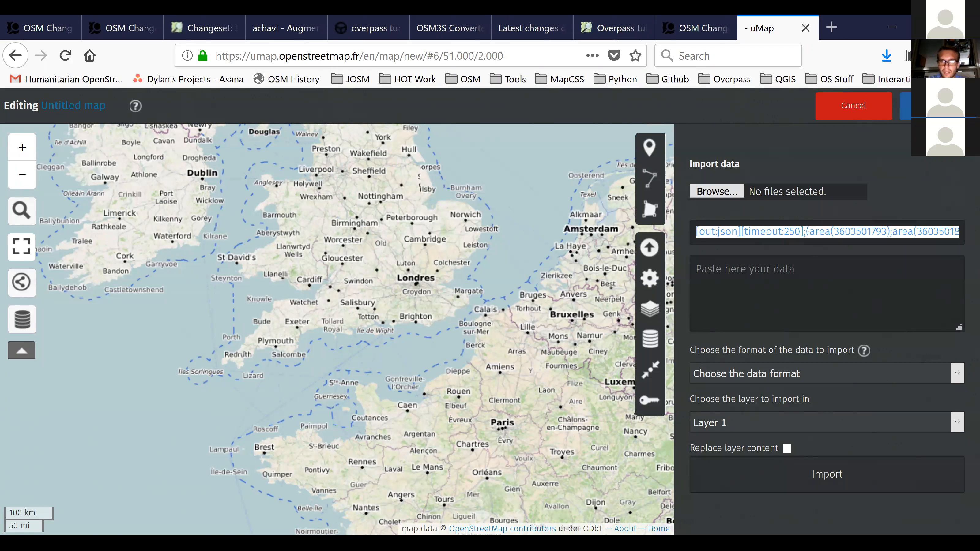
left_click(745, 231)
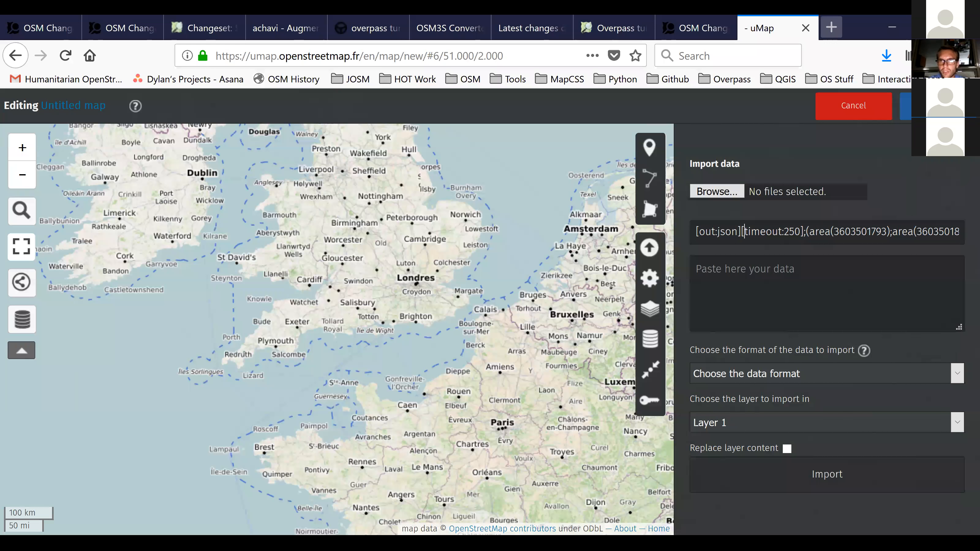
left_click(832, 27)
left_click(910, 56)
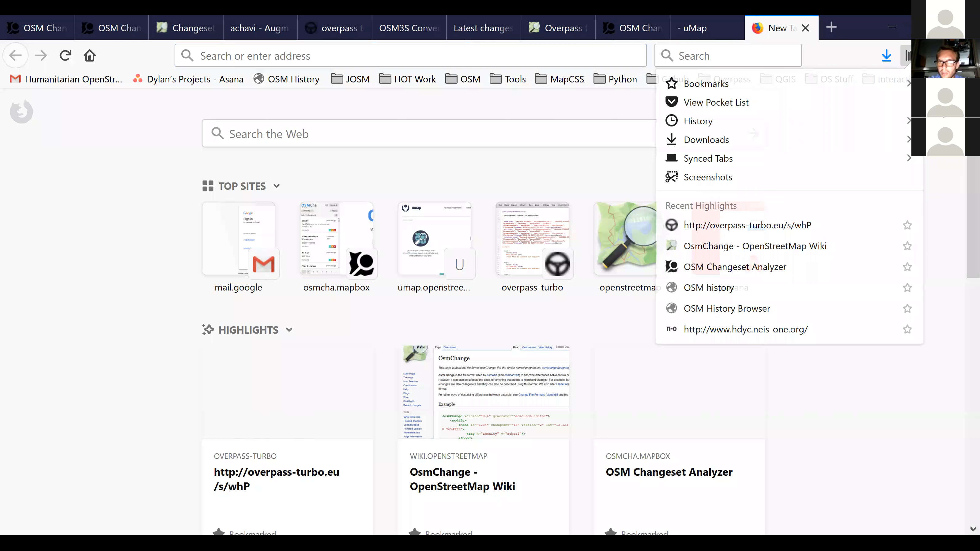
left_click(892, 79)
left_click(849, 165)
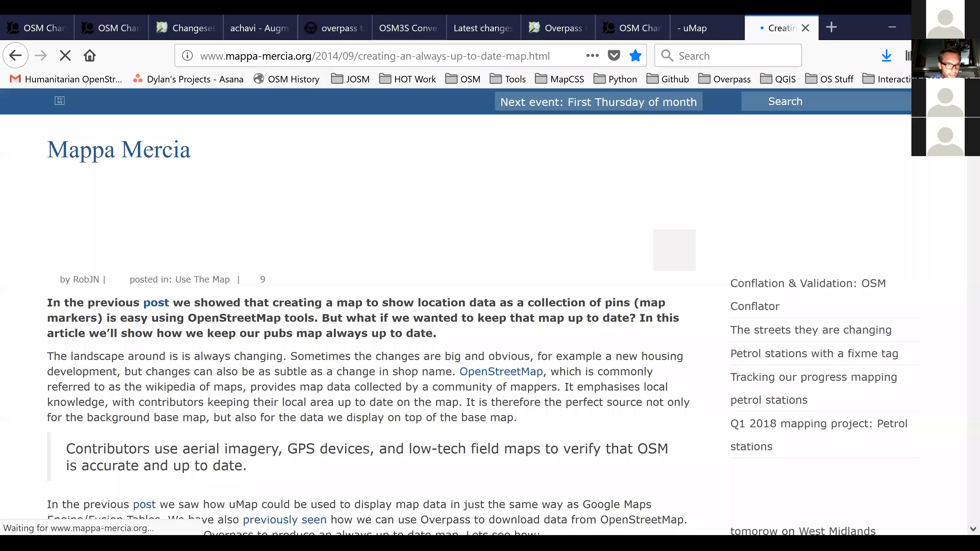
scroll(456, 308, "down", 8)
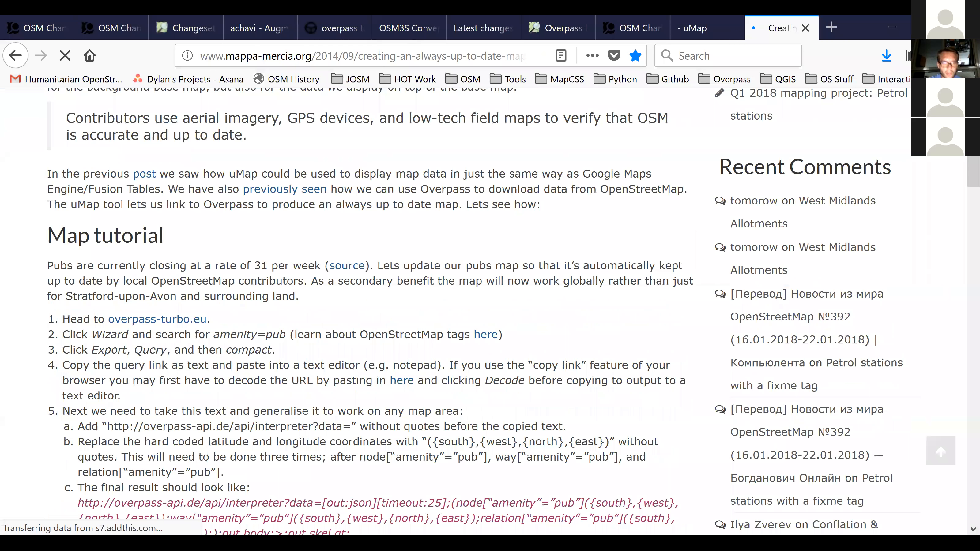
scroll(371, 308, "down", 4)
left_click_drag(77, 337, 322, 338)
key("ctrl+c")
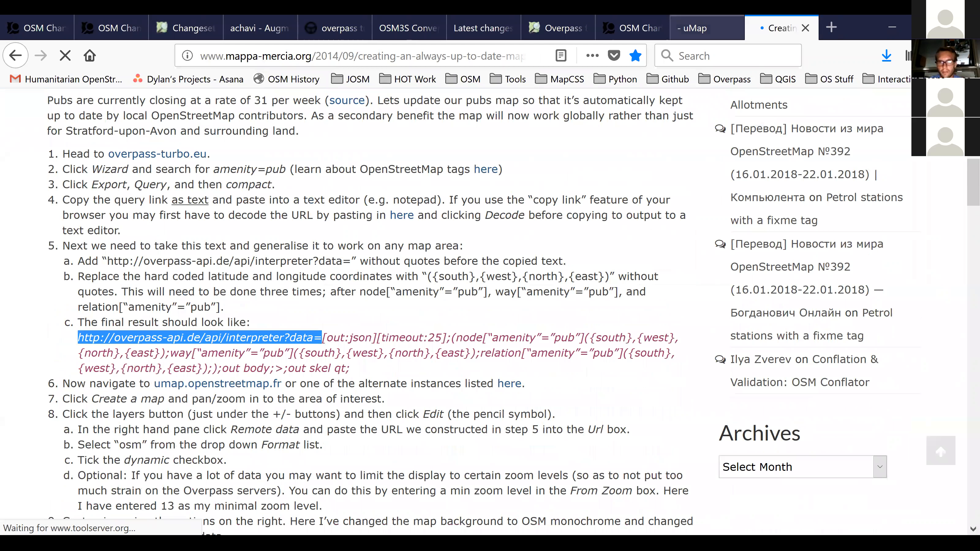
left_click(707, 28)
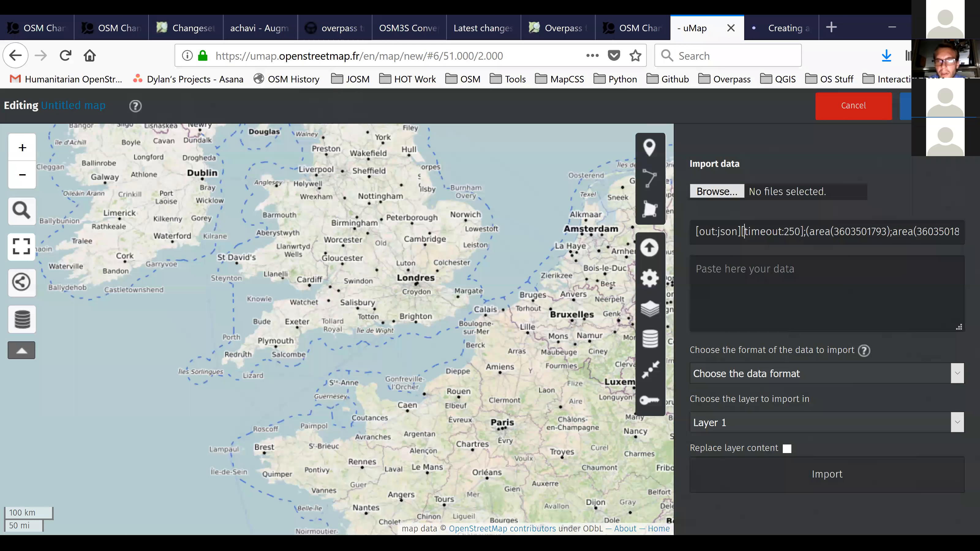
key("ctrl+v")
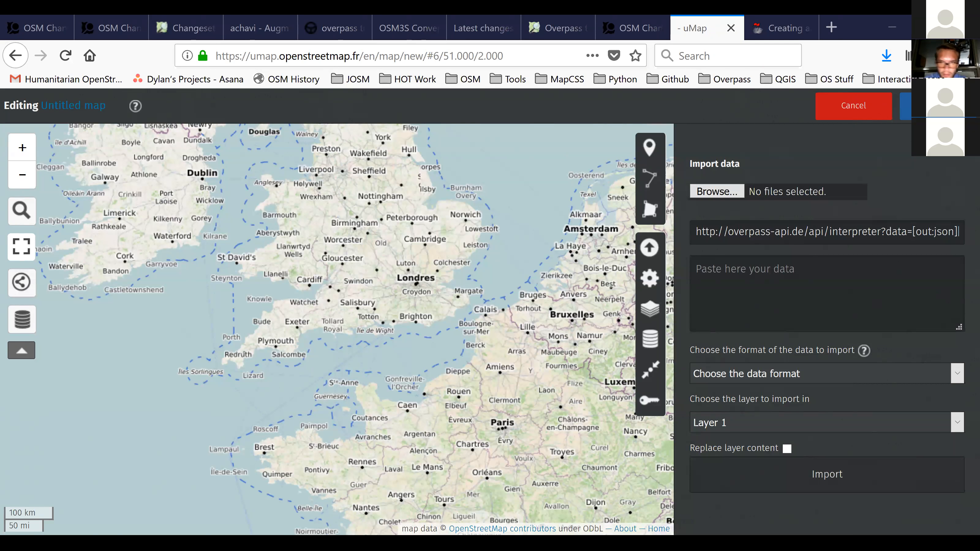
key("ctrl+a")
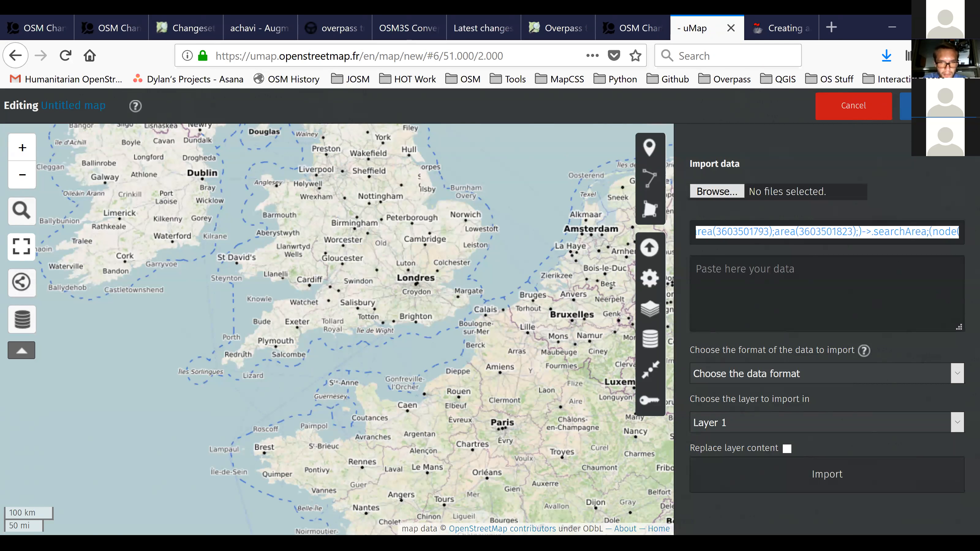
key("End")
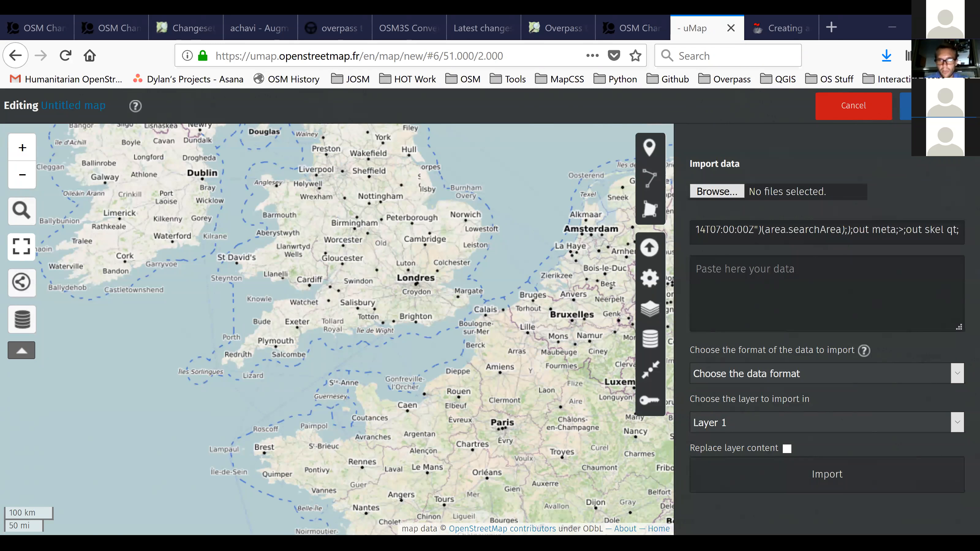
key("ctrl+a")
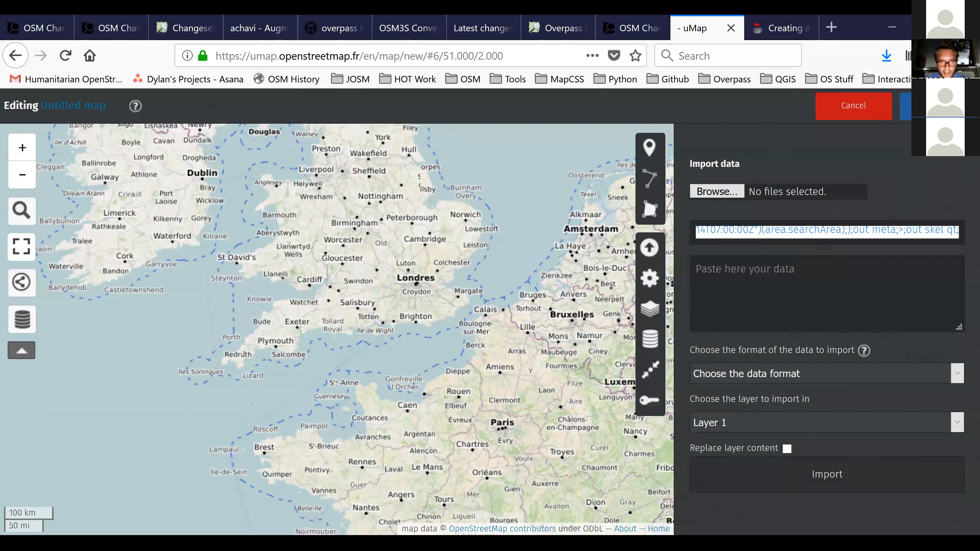
key("ctrl+v")
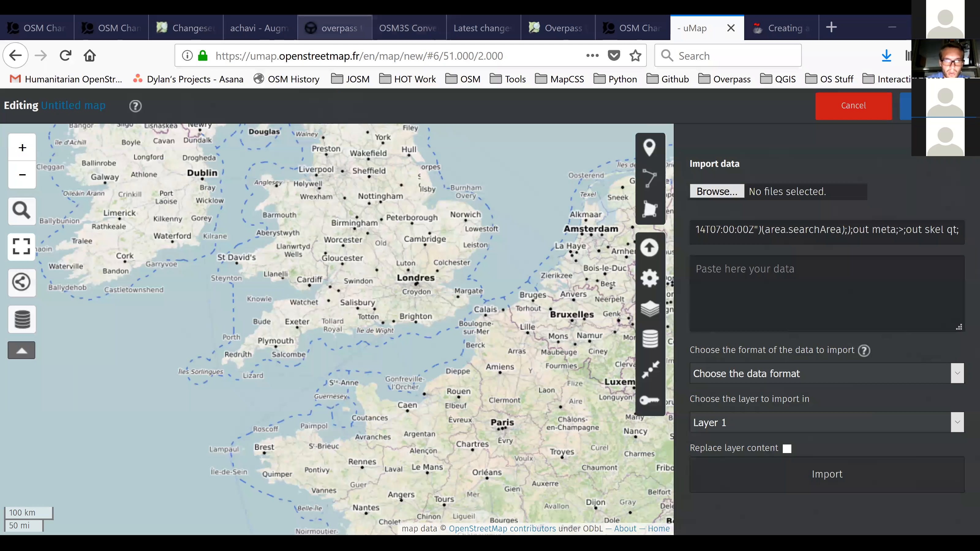
Switch to overpass turbo, close the export options, and review the OSMCha changeset filters alongside the query.
left_click(335, 28)
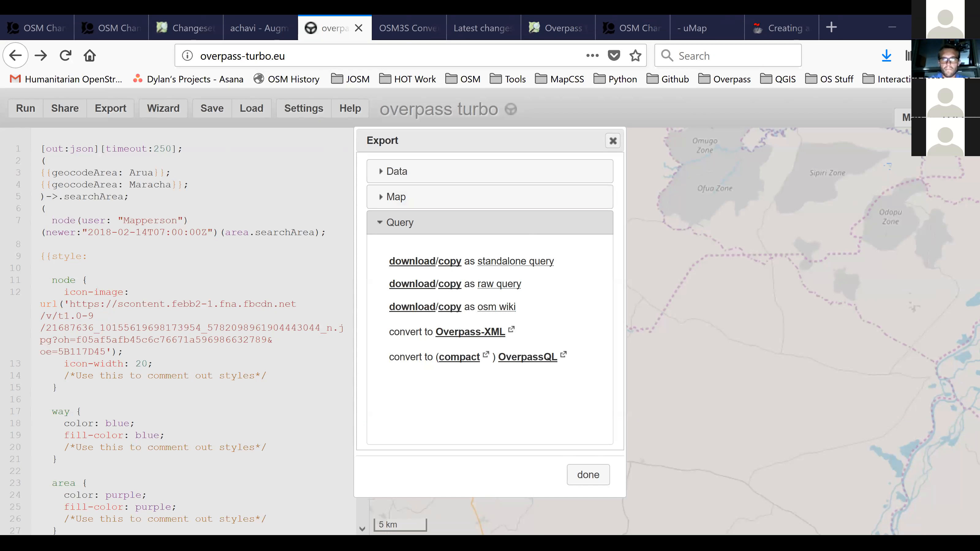
key("Escape")
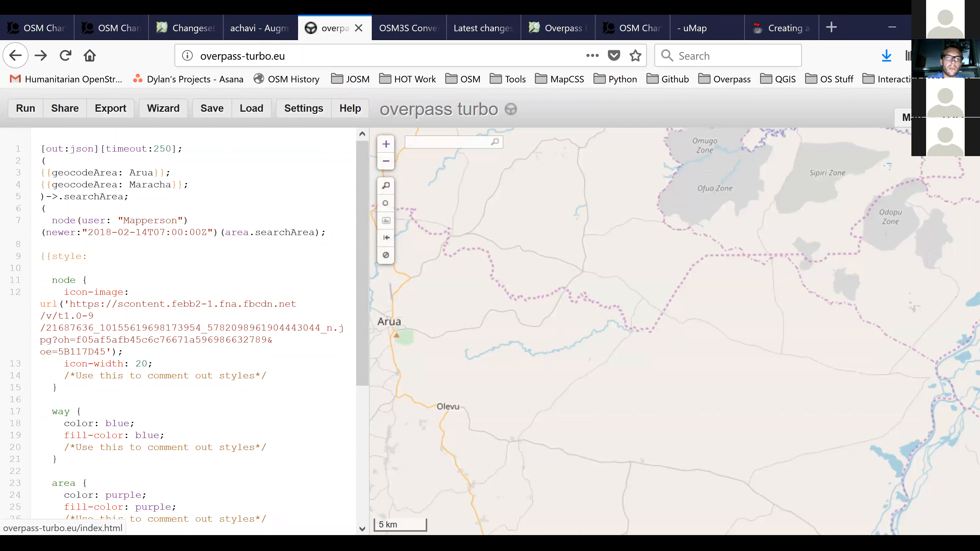
left_click(113, 16)
left_click(332, 22)
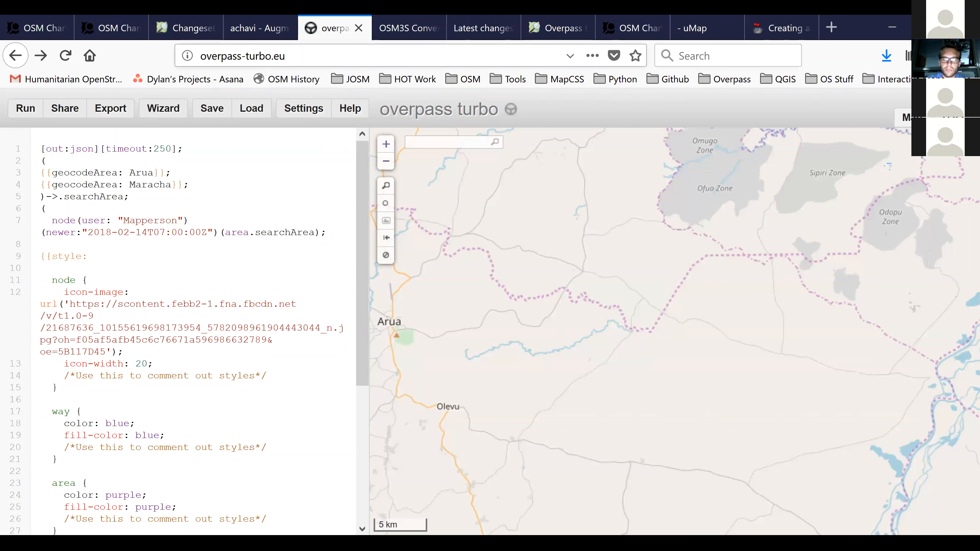
left_click(101, 20)
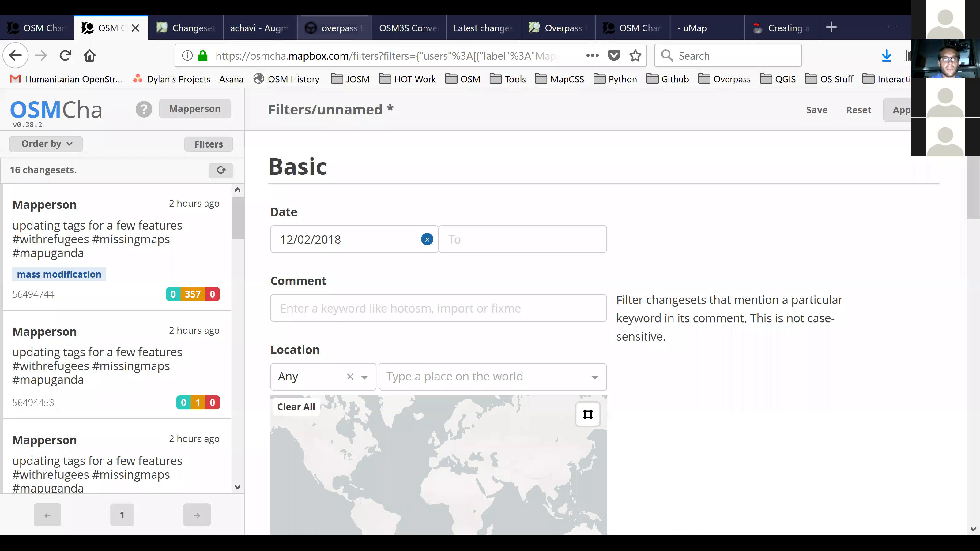
left_click(335, 28)
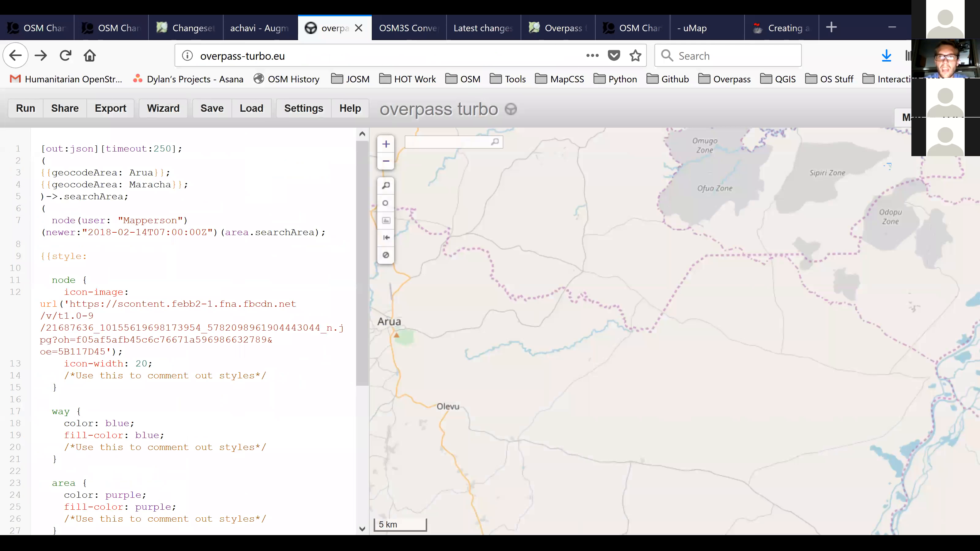
Return to the Mappa Mercia always-up-to-date map tutorial and reload its page from the address.
left_click(783, 27)
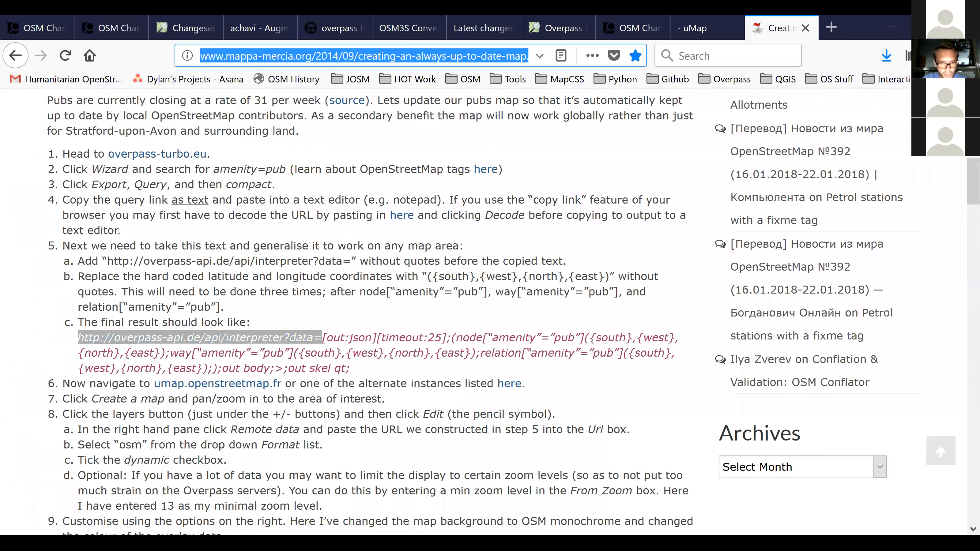
key("Return")
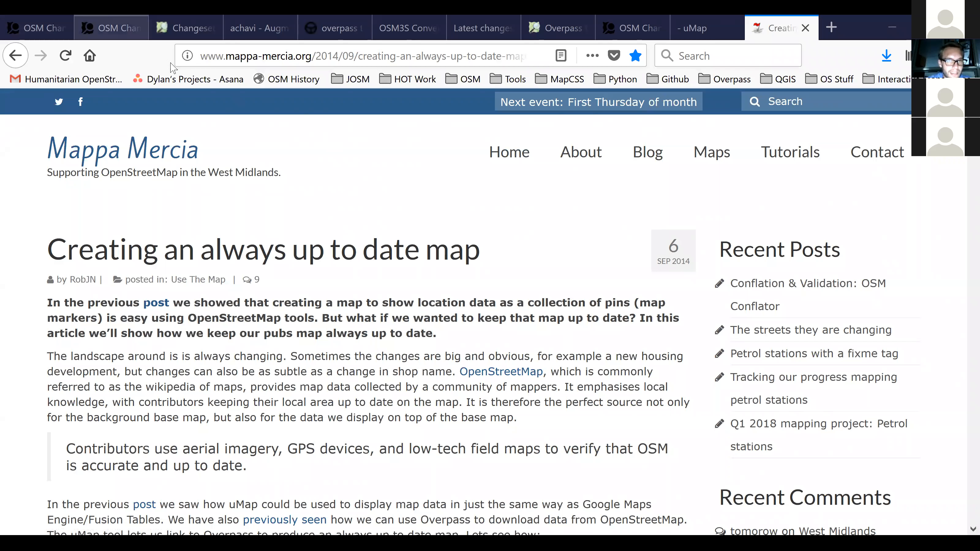
Switch to the filtered OSMCha changesets, open the OSMCha Guide, and skim its sections on flagged changesets, reviewing changesets, and filters.
left_click(97, 25)
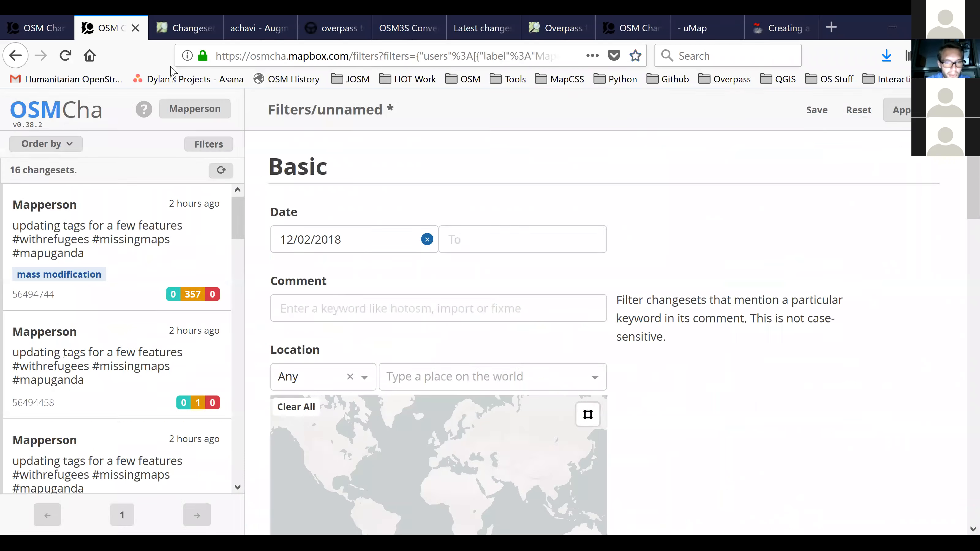
left_click(145, 114)
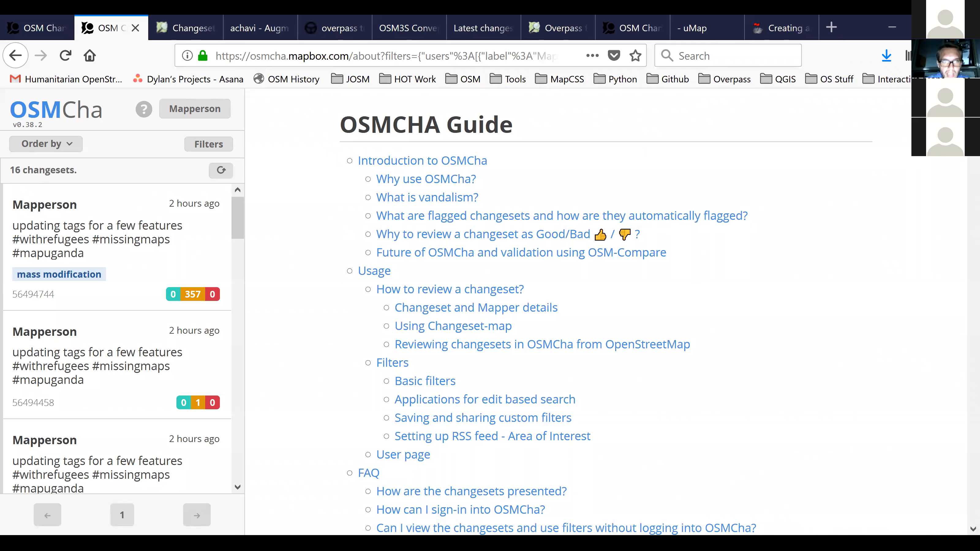
scroll(606, 313, "down", 8)
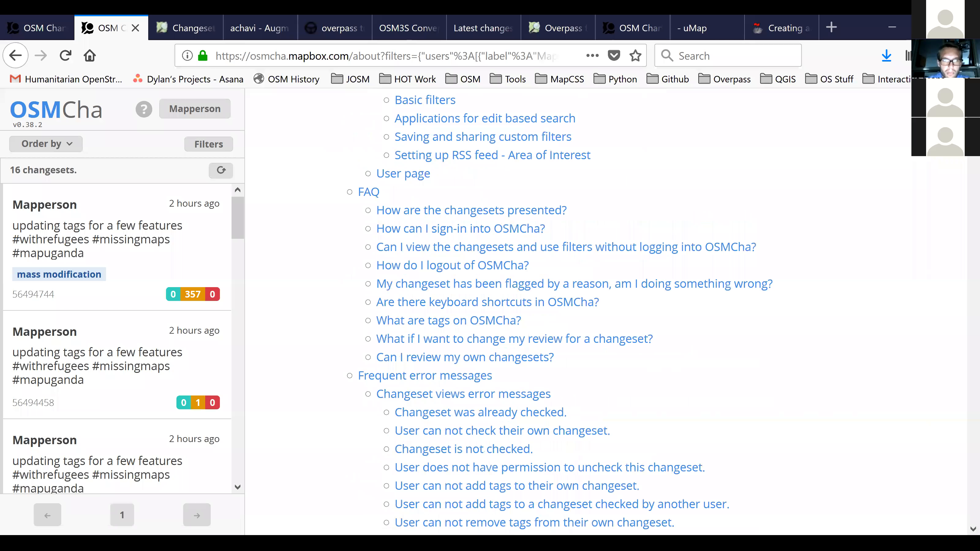
scroll(606, 313, "down", 10)
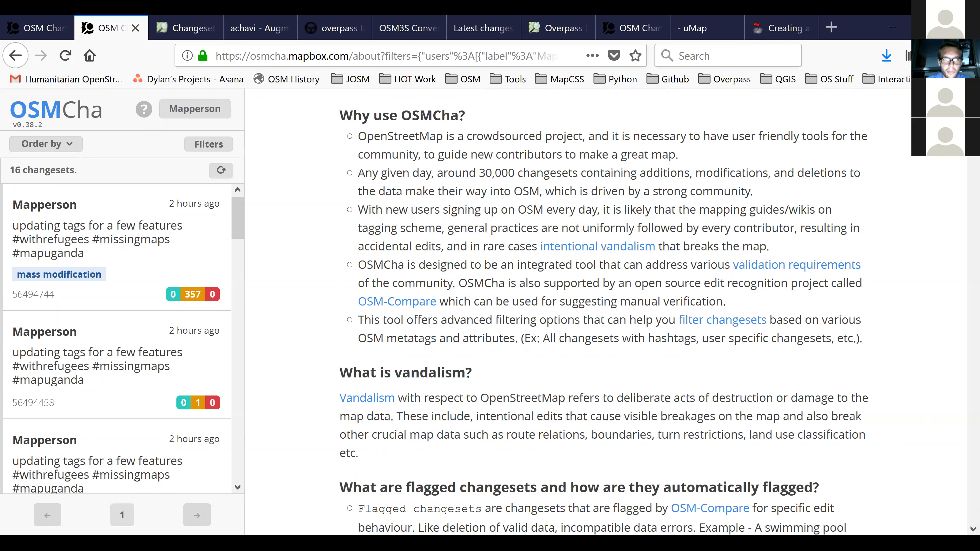
scroll(606, 309, "down", 10)
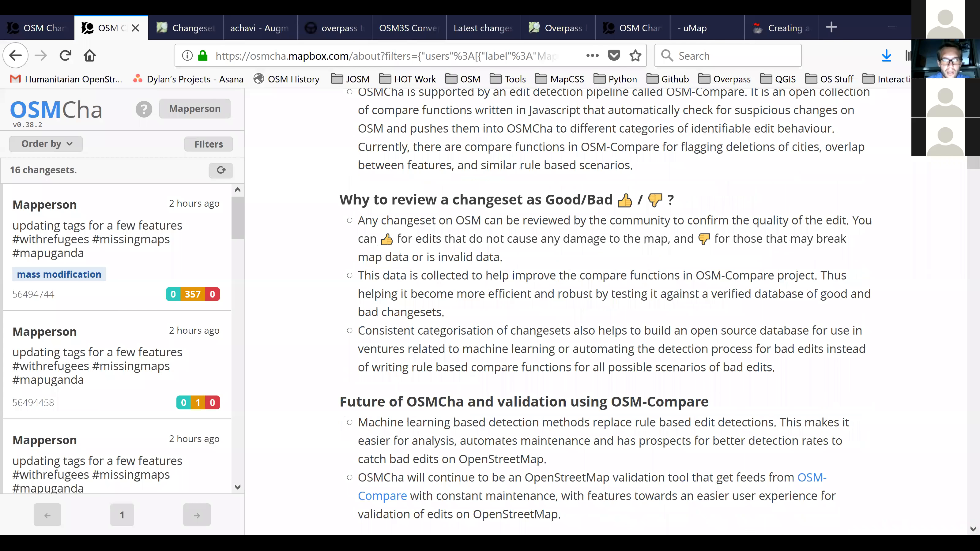
scroll(606, 309, "down", 10)
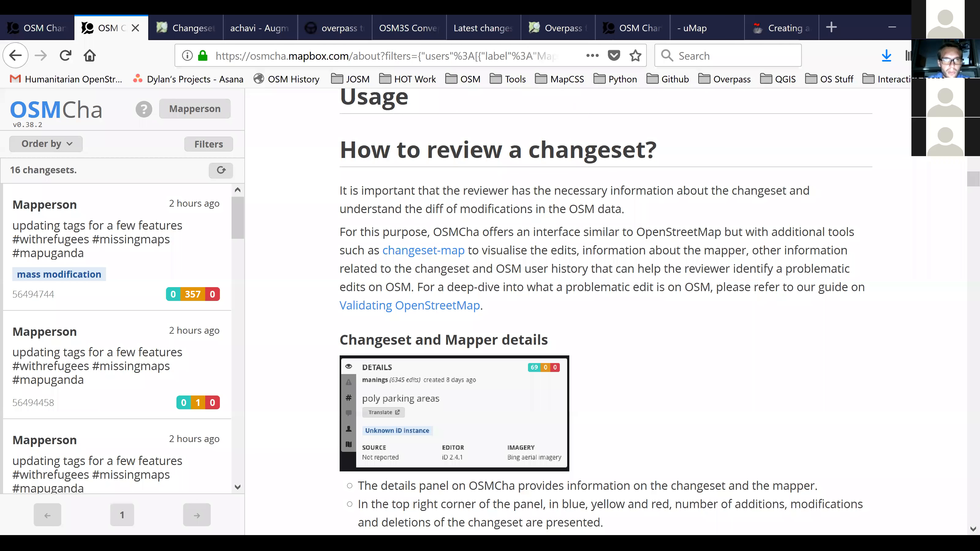
scroll(606, 312, "up", 10)
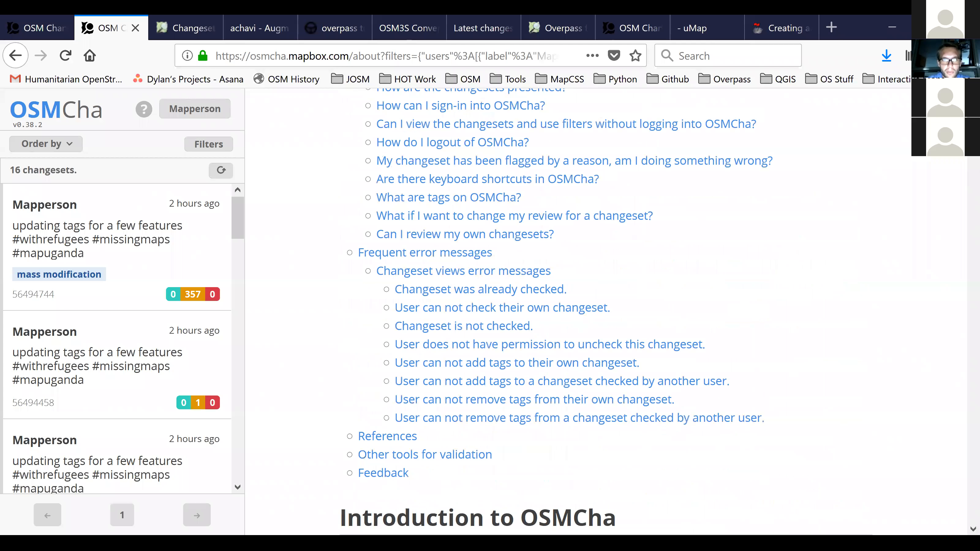
scroll(606, 312, "down", 15)
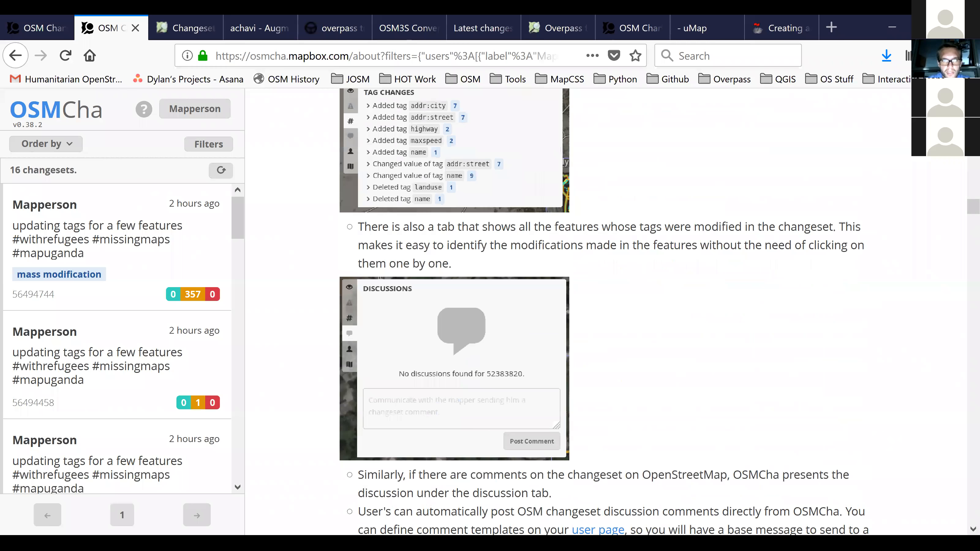
scroll(605, 312, "down", 8)
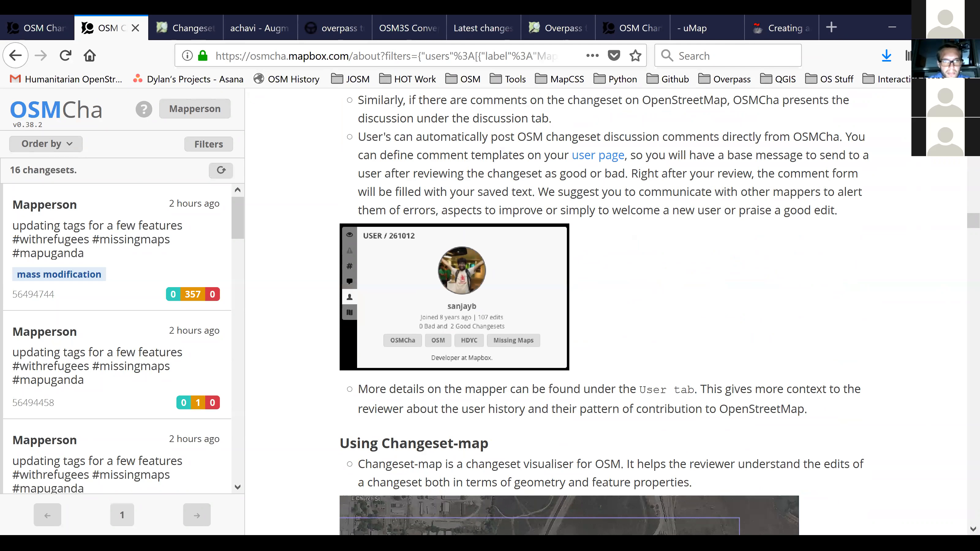
scroll(606, 312, "down", 3)
scroll(606, 312, "down", 20)
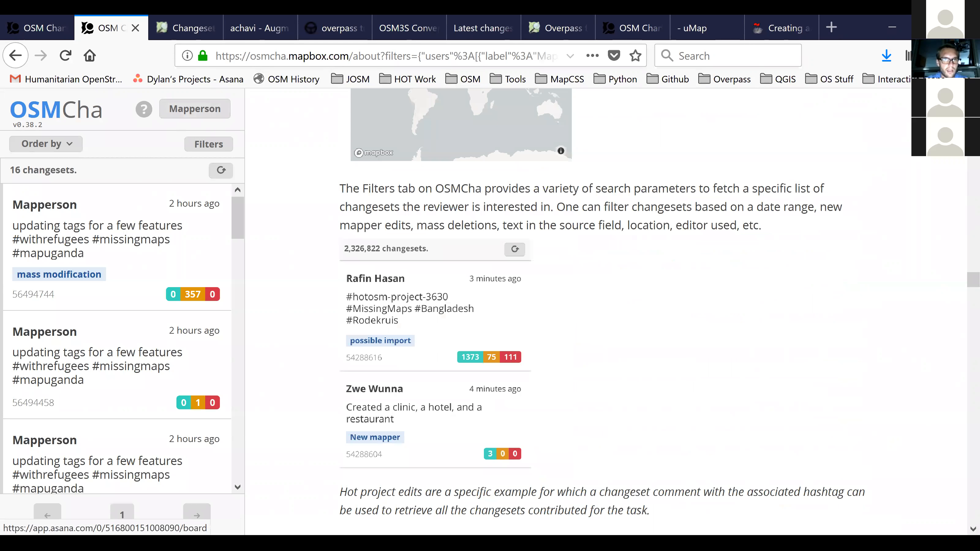
key("ctrl+l")
left_click(34, 114)
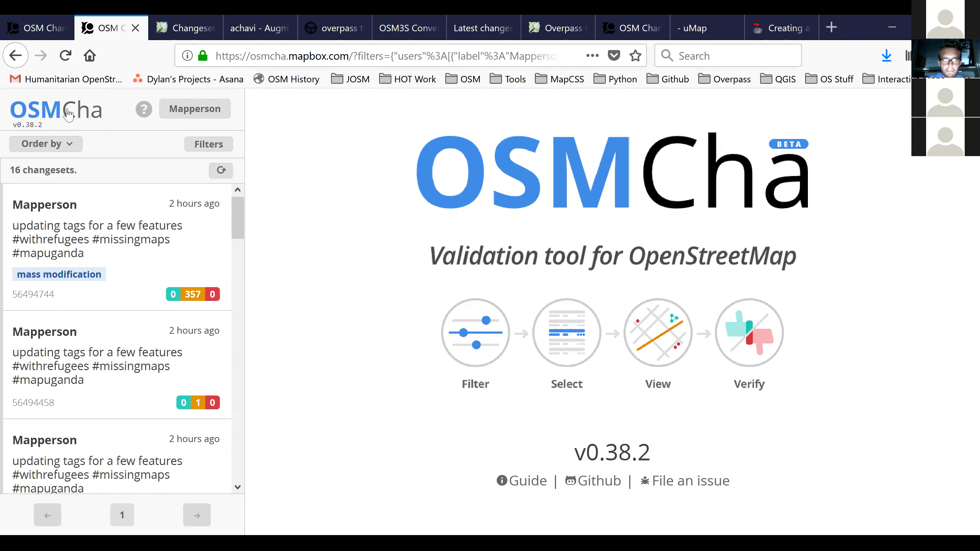
left_click(71, 61)
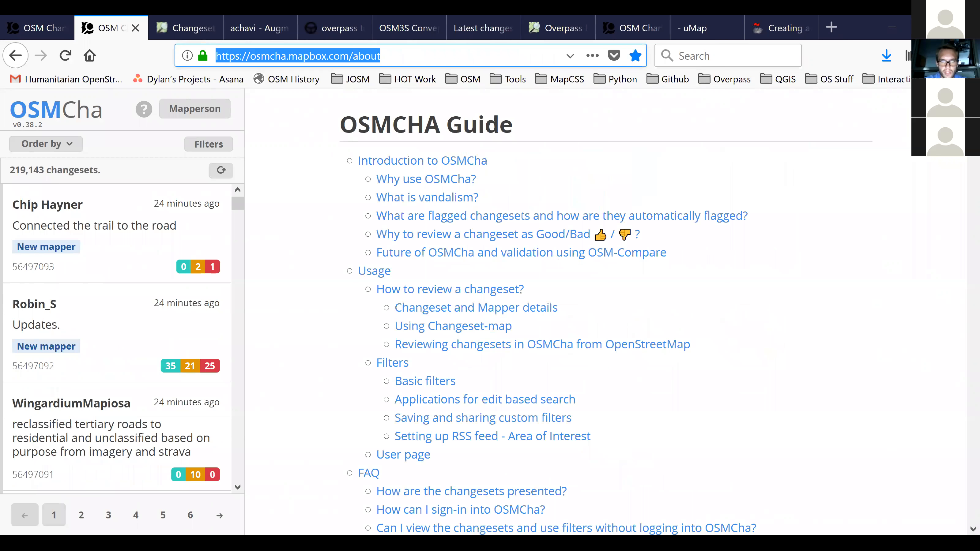
key("alt+Tab")
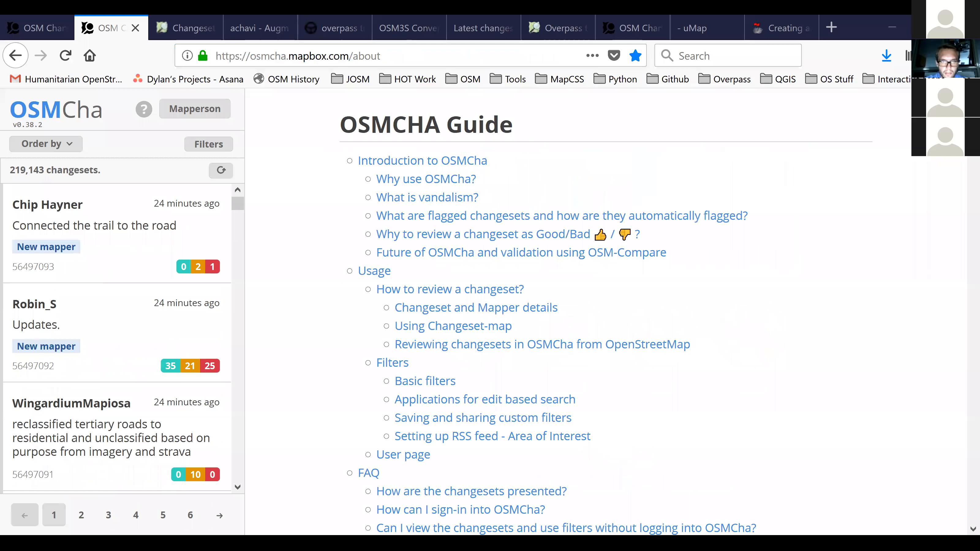